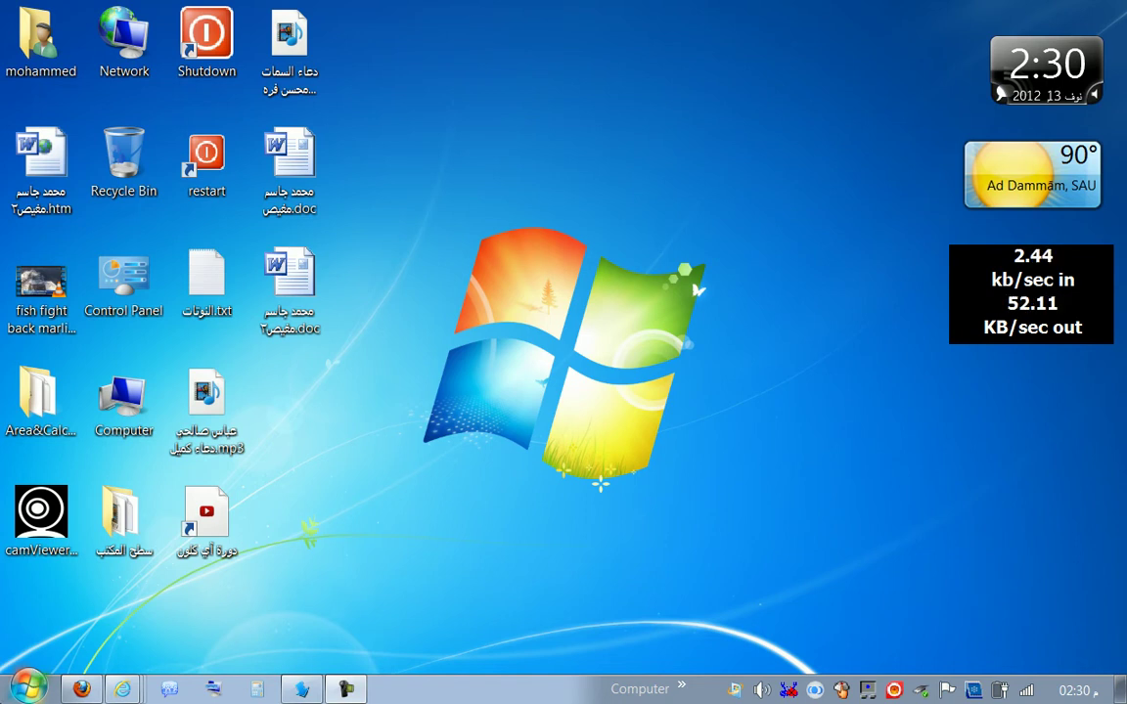
Launch Word 2003 and type the first Arabic sentence, trimming the extra repeated letters.
left_click(31, 677)
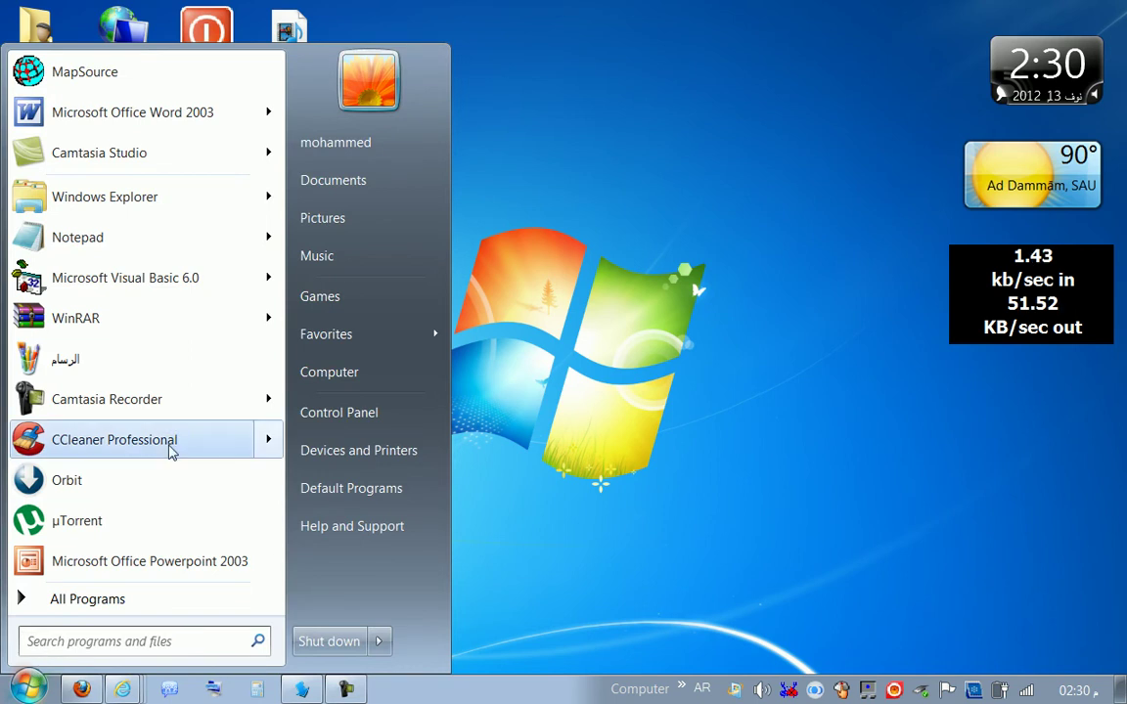
mouse_move(106, 399)
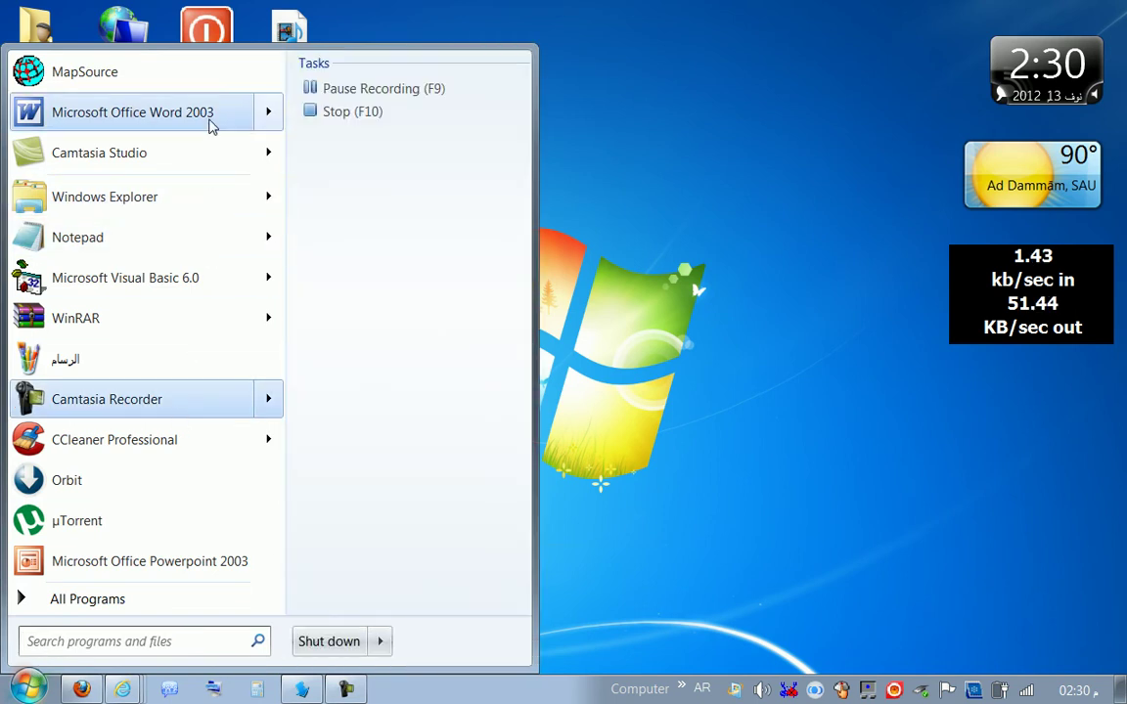
left_click(209, 118)
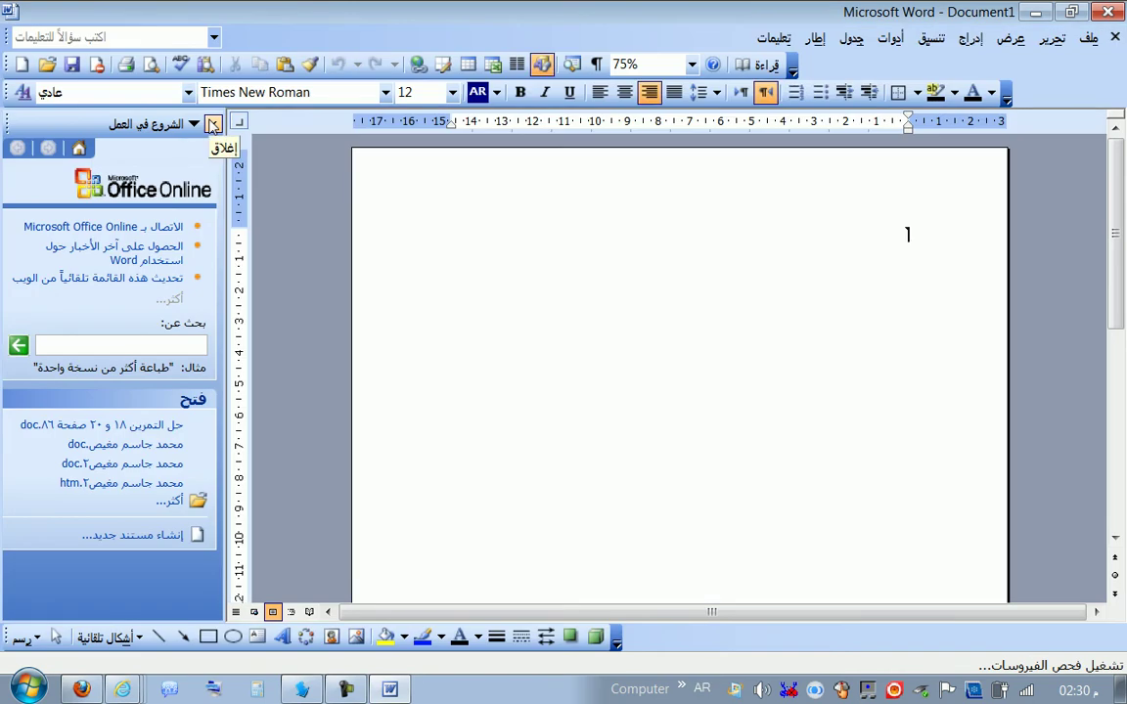
type("بعد ما أنتهي من ع")
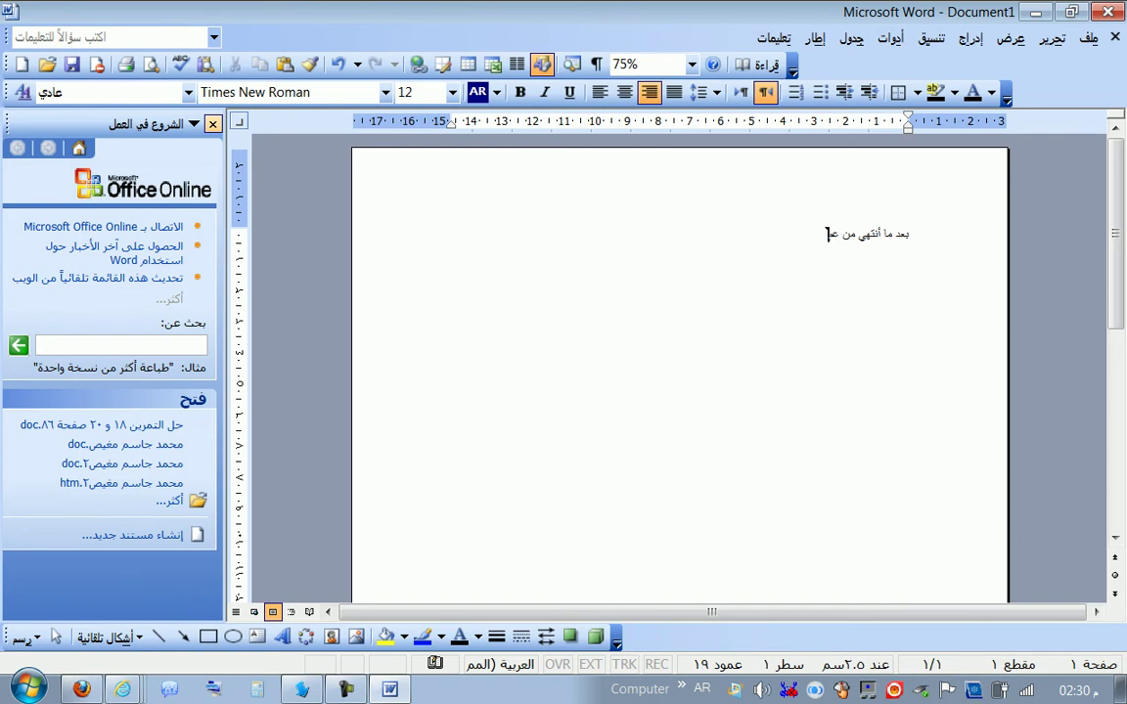
type("لية إدخال النصوص")
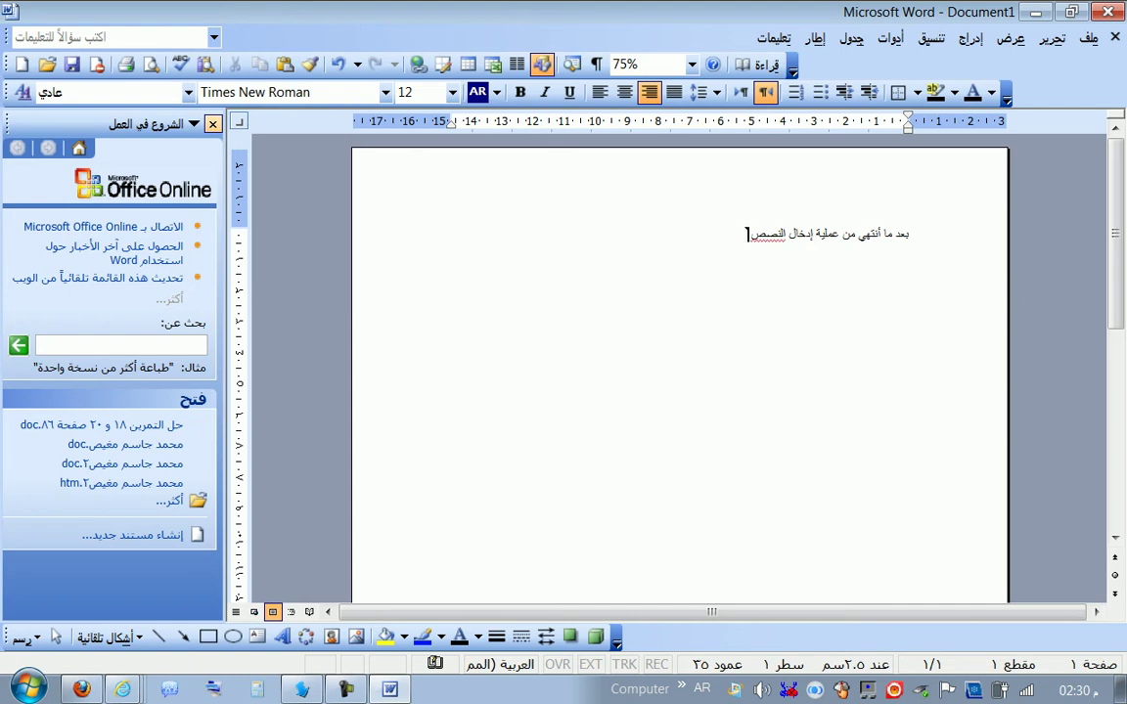
type(" بشكل")
type(" شبيه صحححححي")
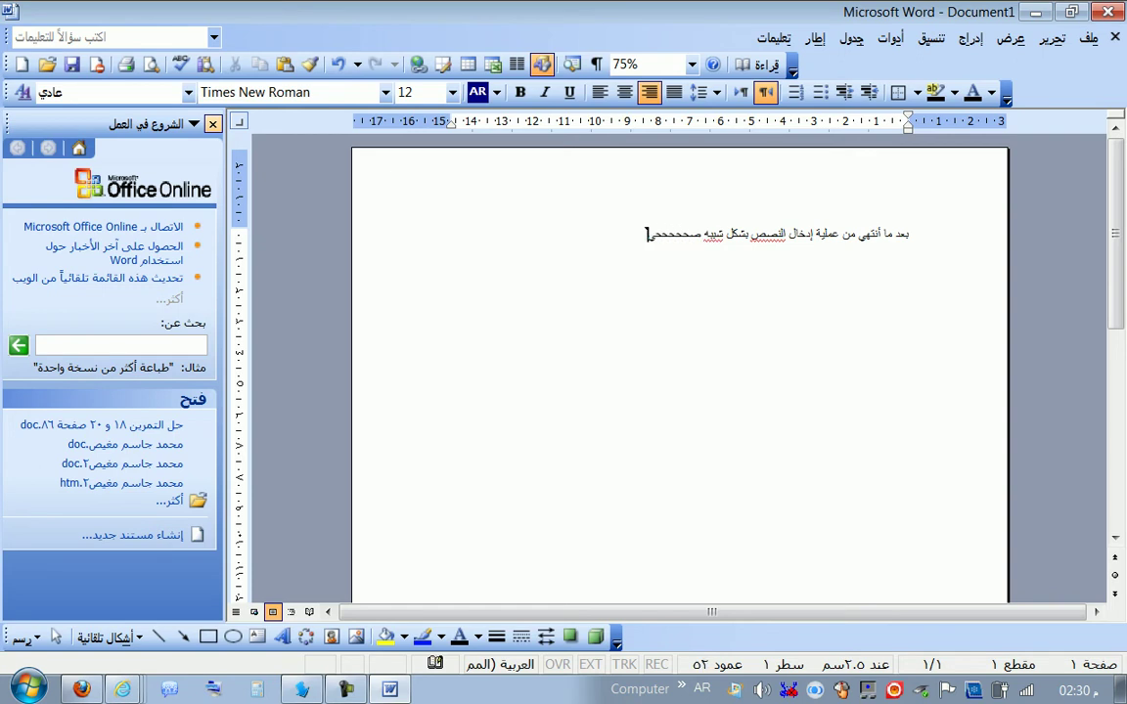
key("BackSpace")
key("BackSpace")
key("BackSpace")
key("BackSpace")
Add the second sentence أقدر أقوم بعملية تنقيح النص after a blank line, with empty lines below.
key("Return")
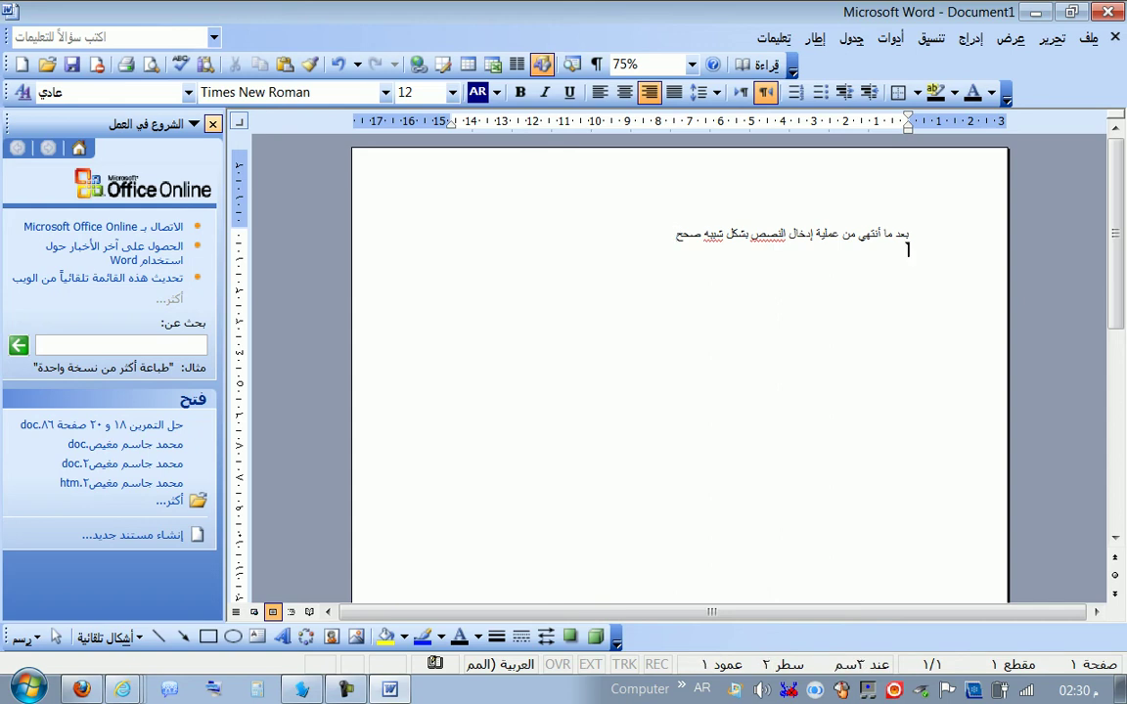
key("Return")
type("أقدر أقوم بعملية ت")
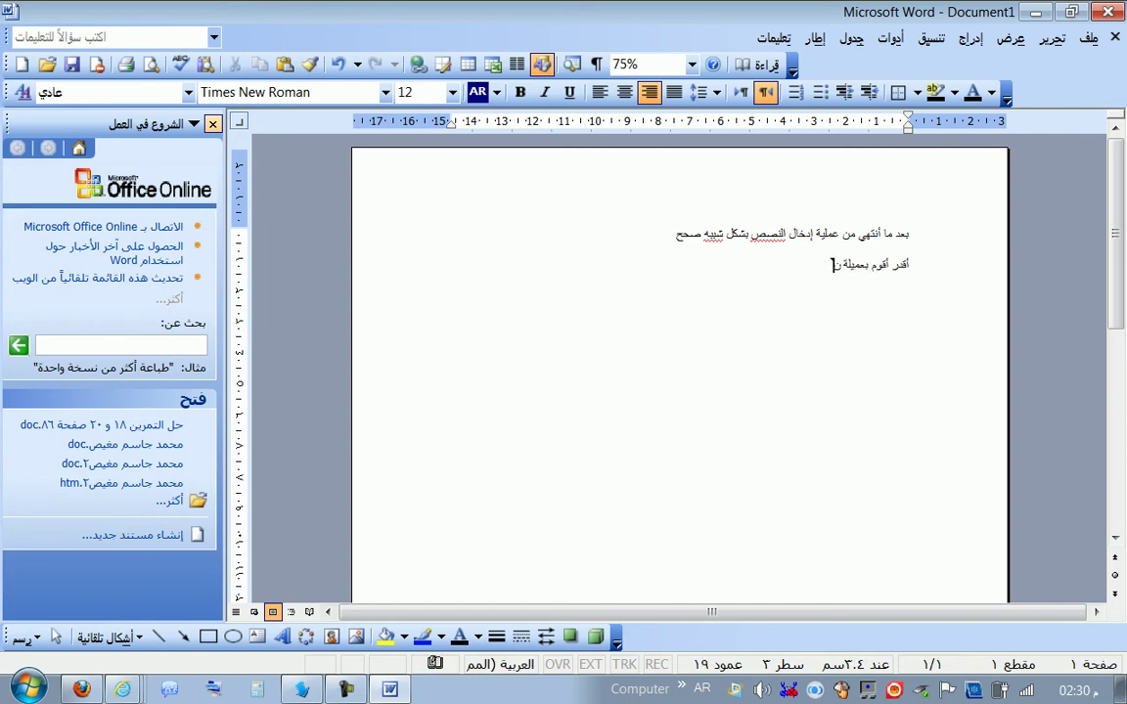
type("نقيح النص")
key("Return")
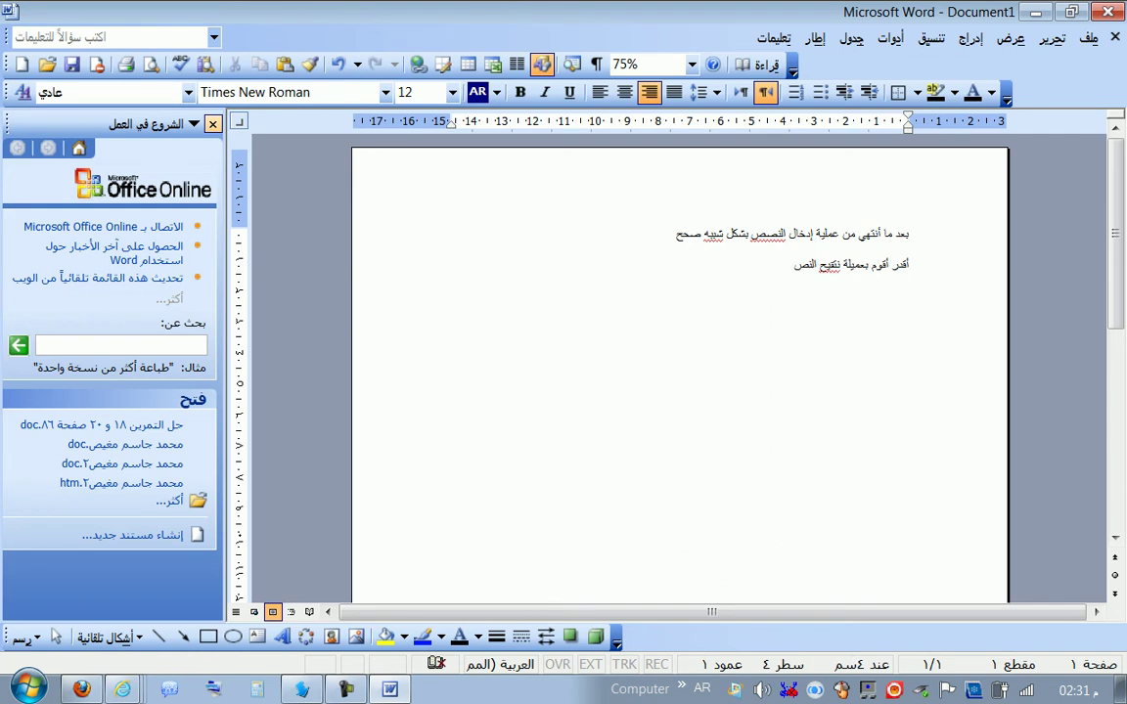
key("Return")
Replace the red-underlined word in the first line with the suggestion النص.
right_click(766, 233)
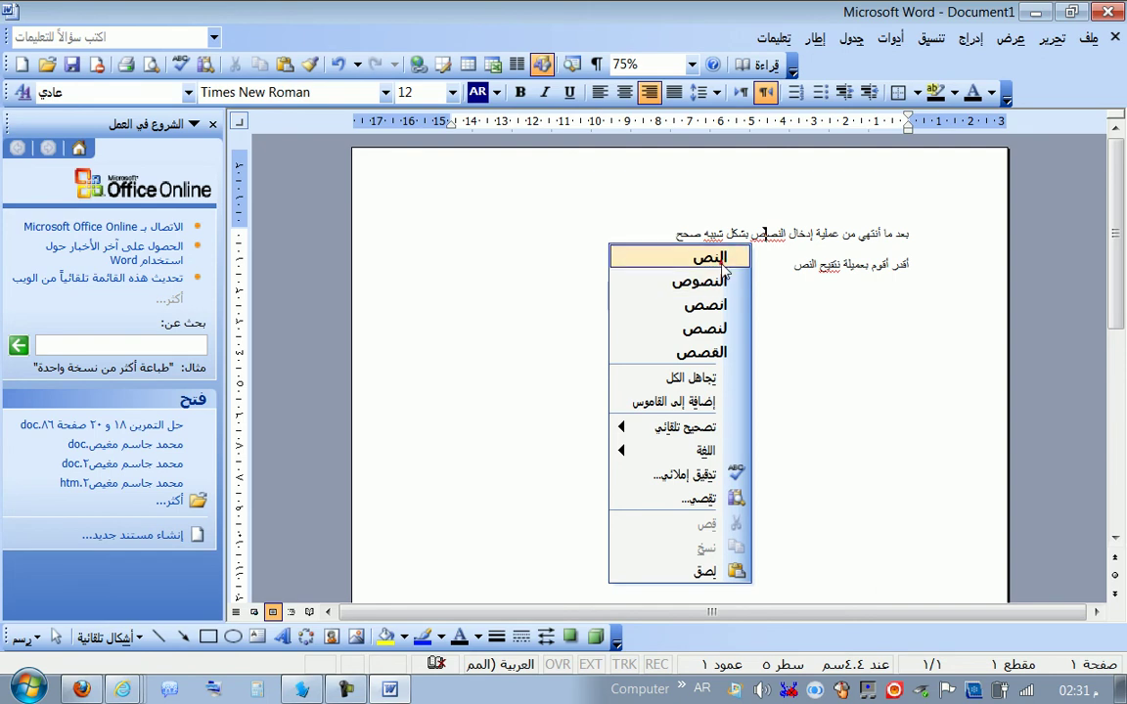
left_click(723, 260)
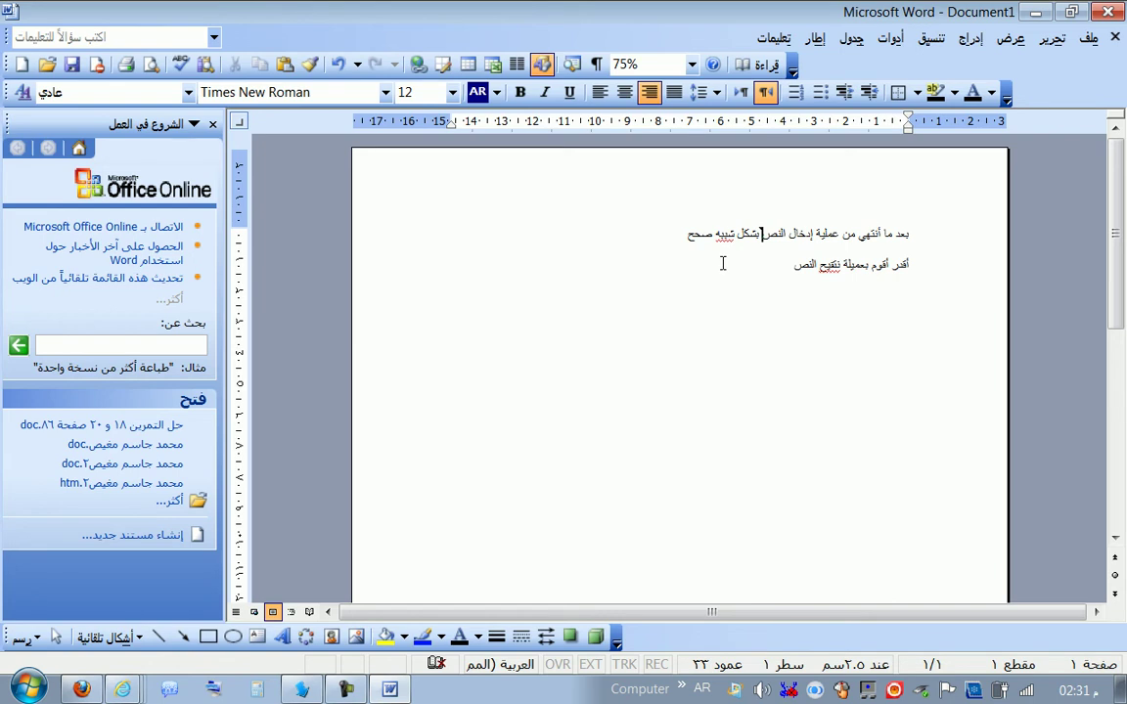
double_click(742, 276)
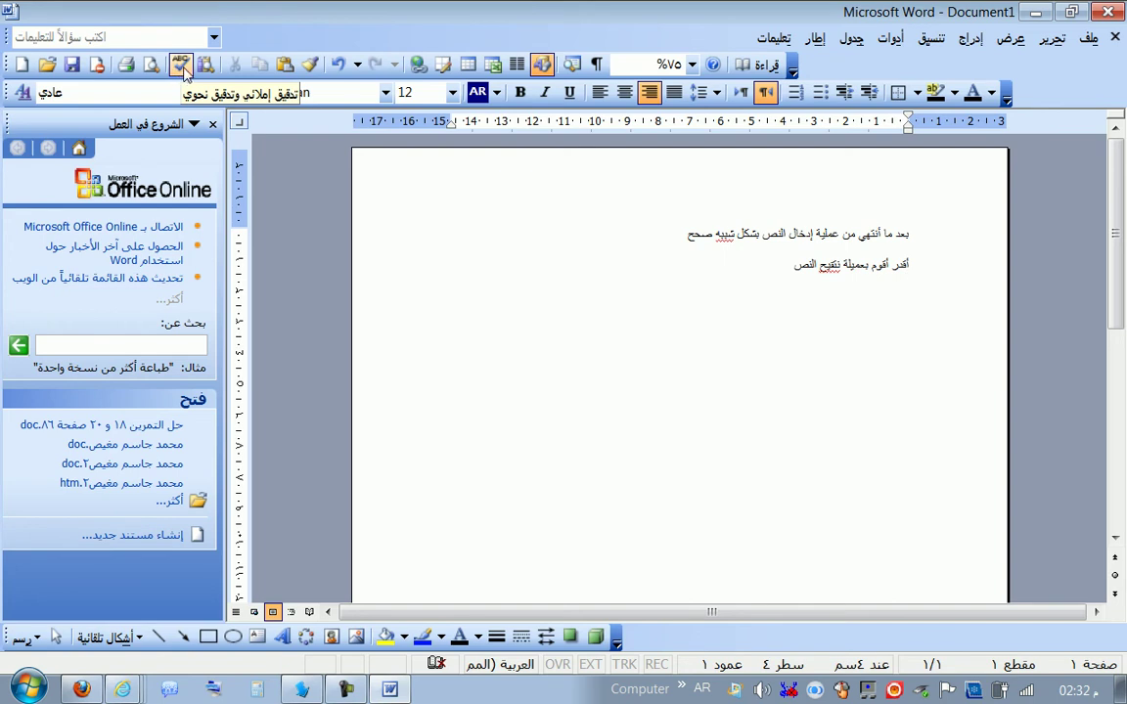
Start the spelling check and correct the first flagged word to شبيه.
left_click(181, 77)
left_click(183, 70)
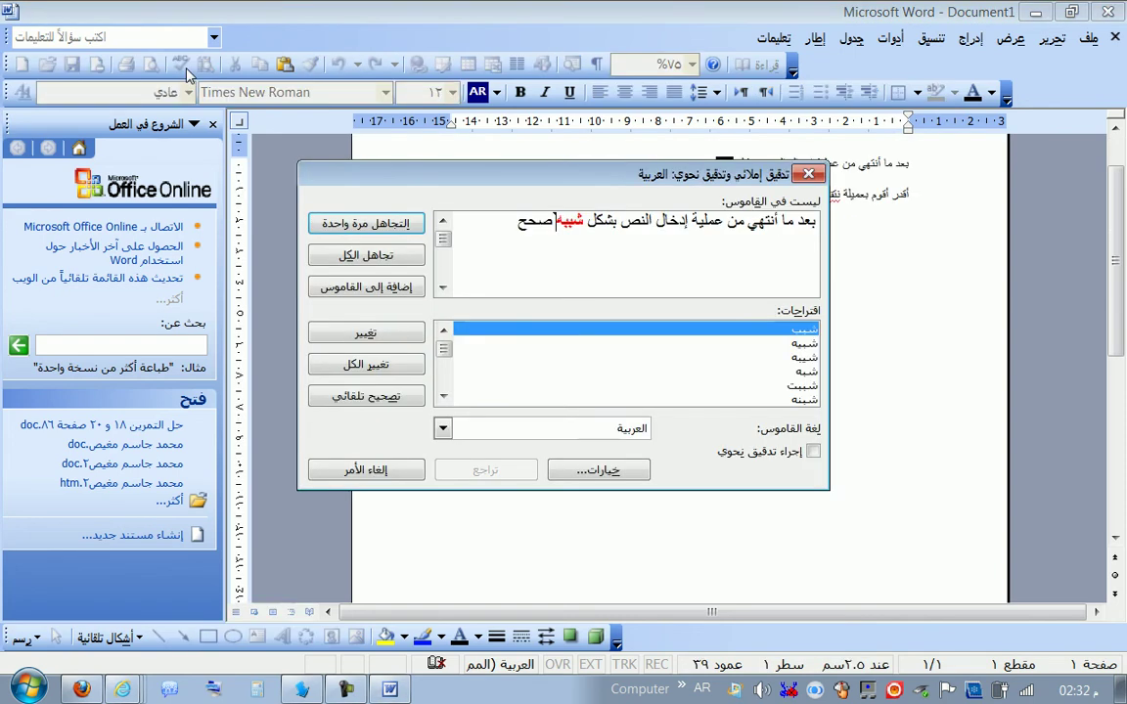
left_click_drag(524, 181, 621, 262)
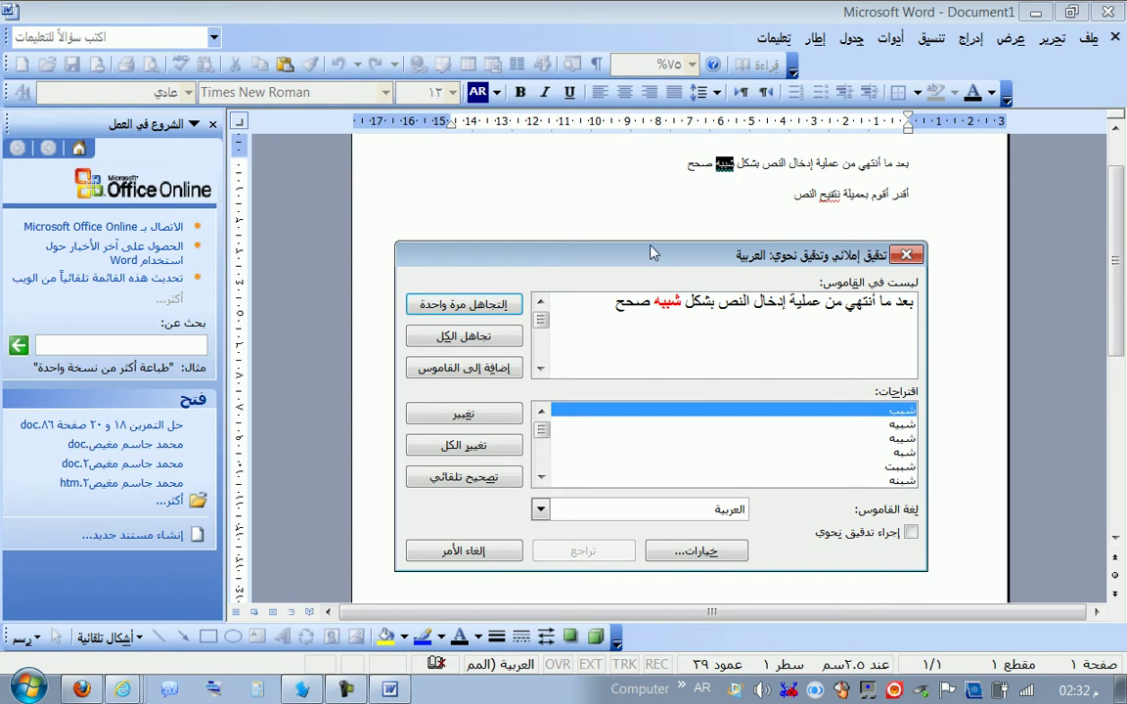
left_click_drag(653, 258, 657, 264)
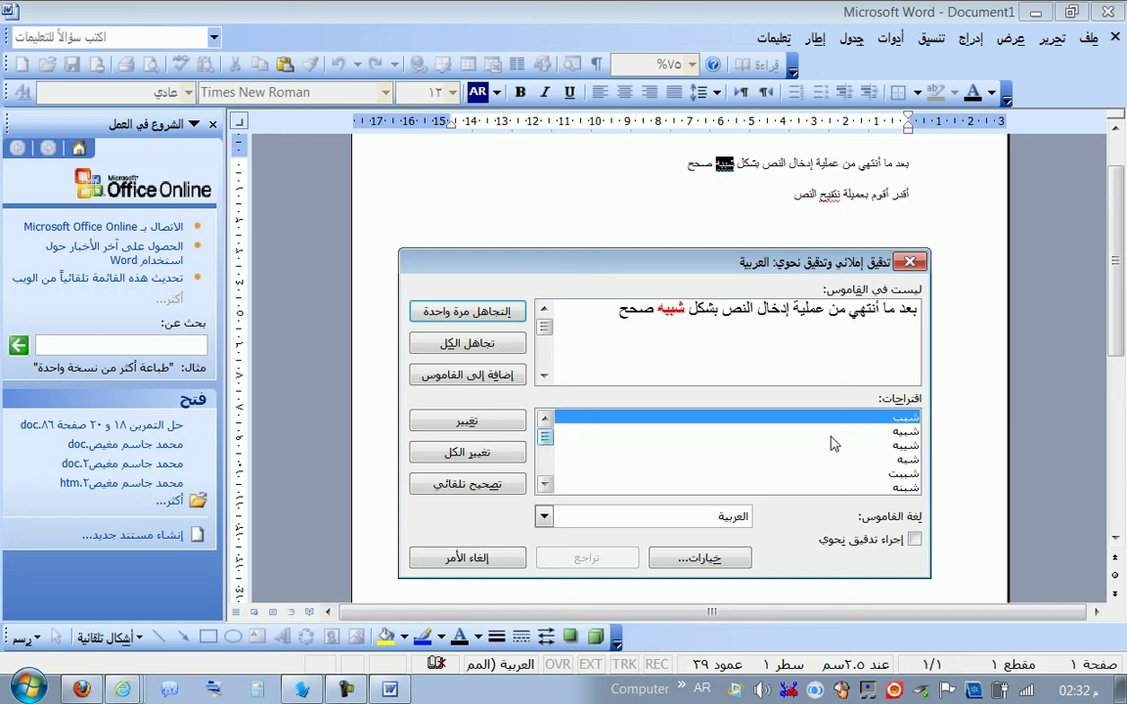
left_click(912, 446)
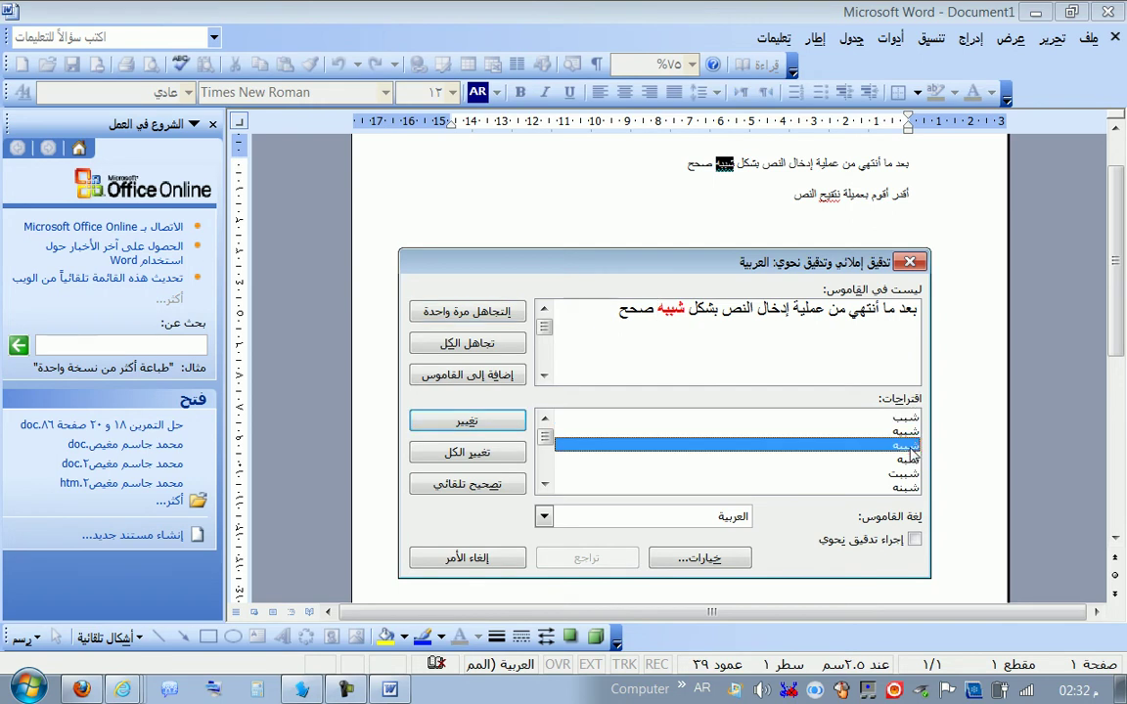
double_click(908, 446)
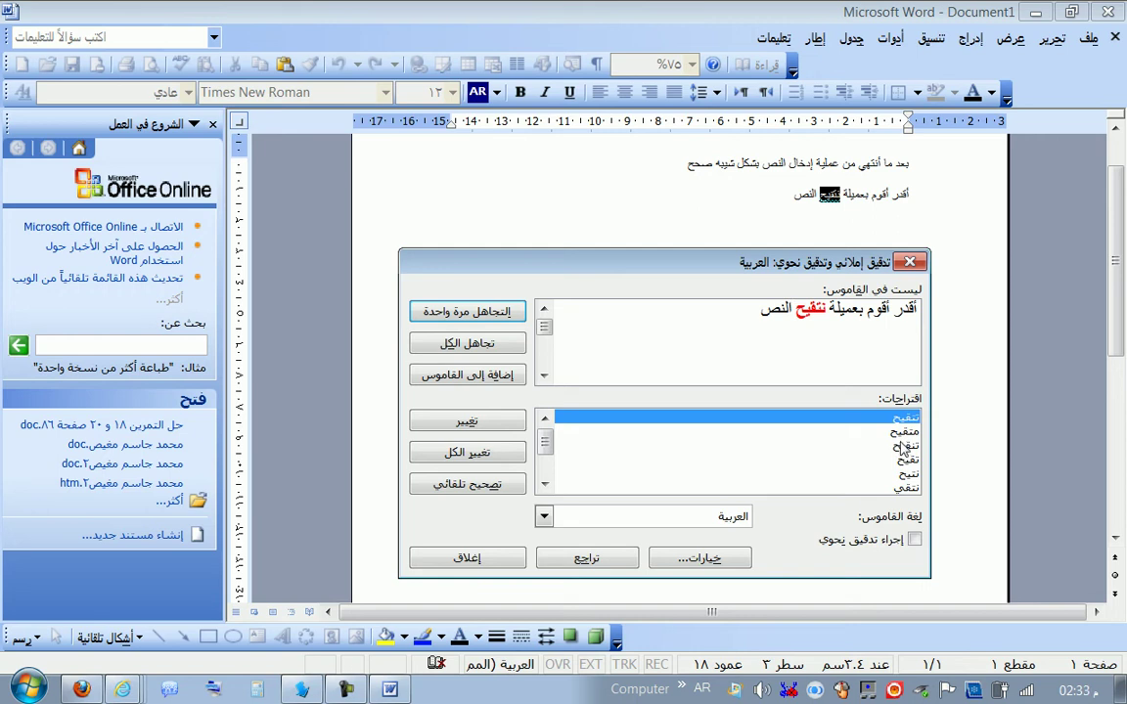
Change the second misspelling to تنقيح and close the completion message.
left_click(898, 431)
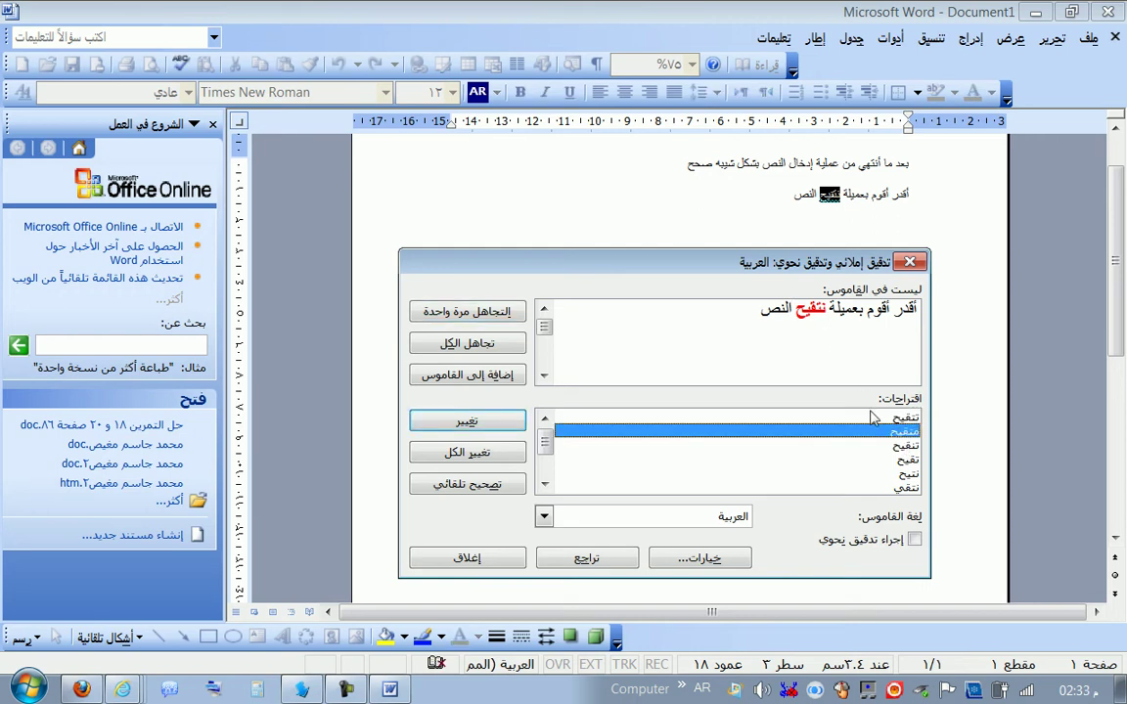
left_click(906, 447)
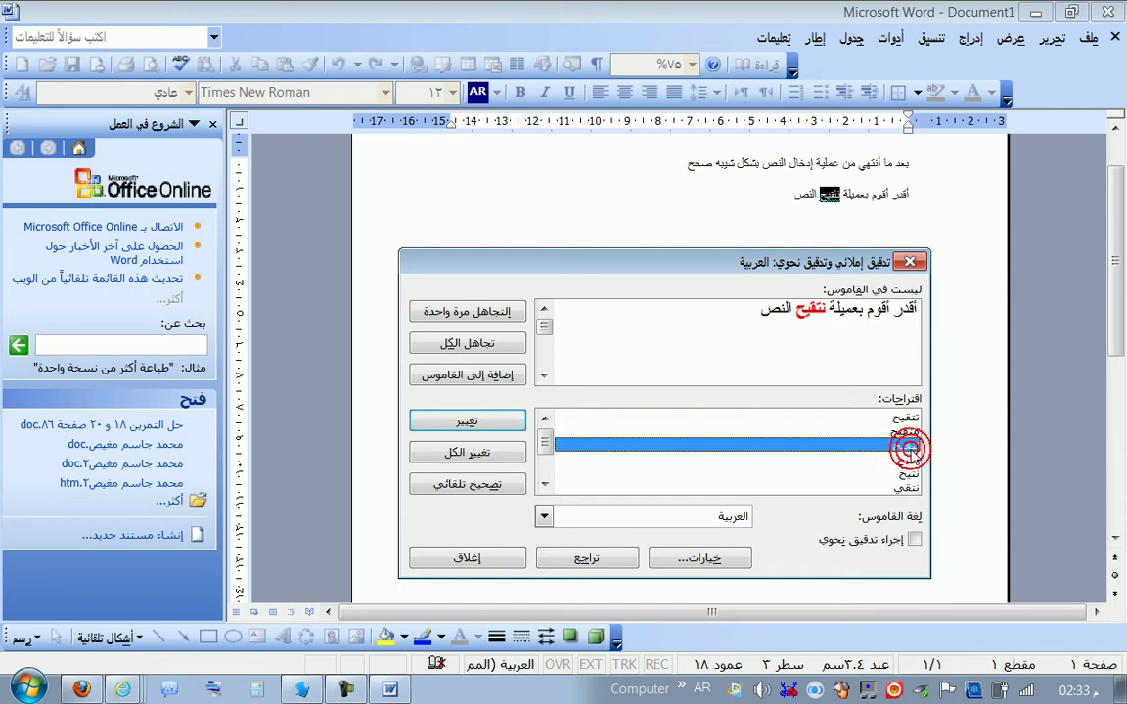
left_click(520, 425)
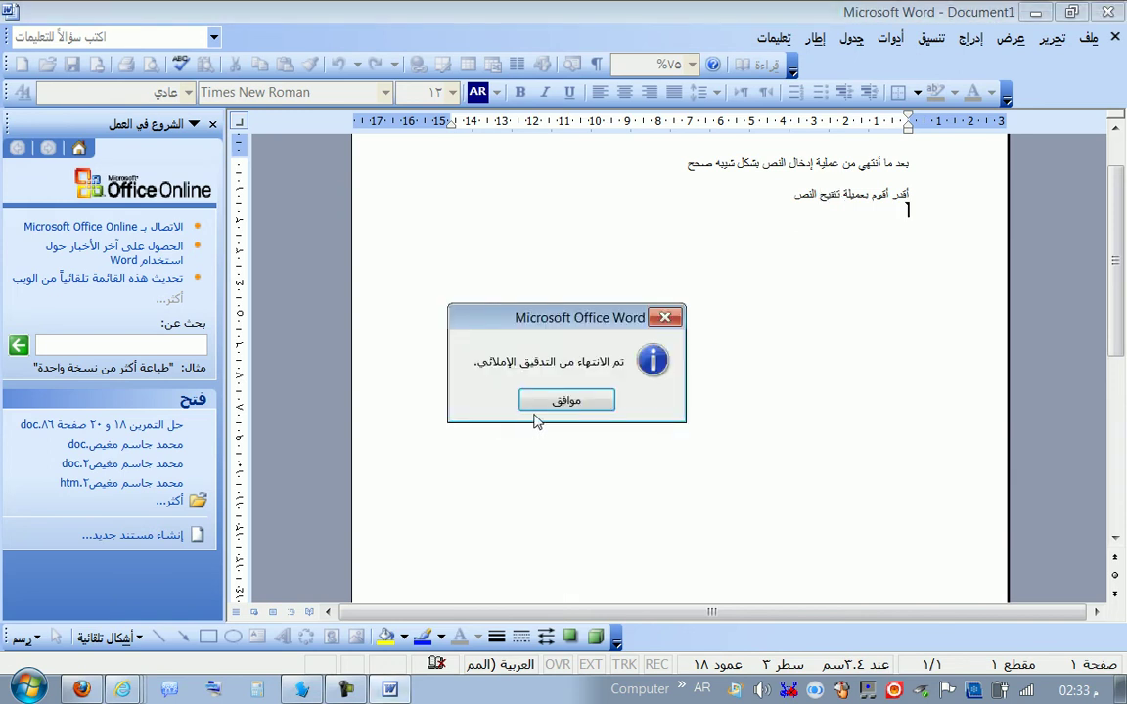
left_click(543, 407)
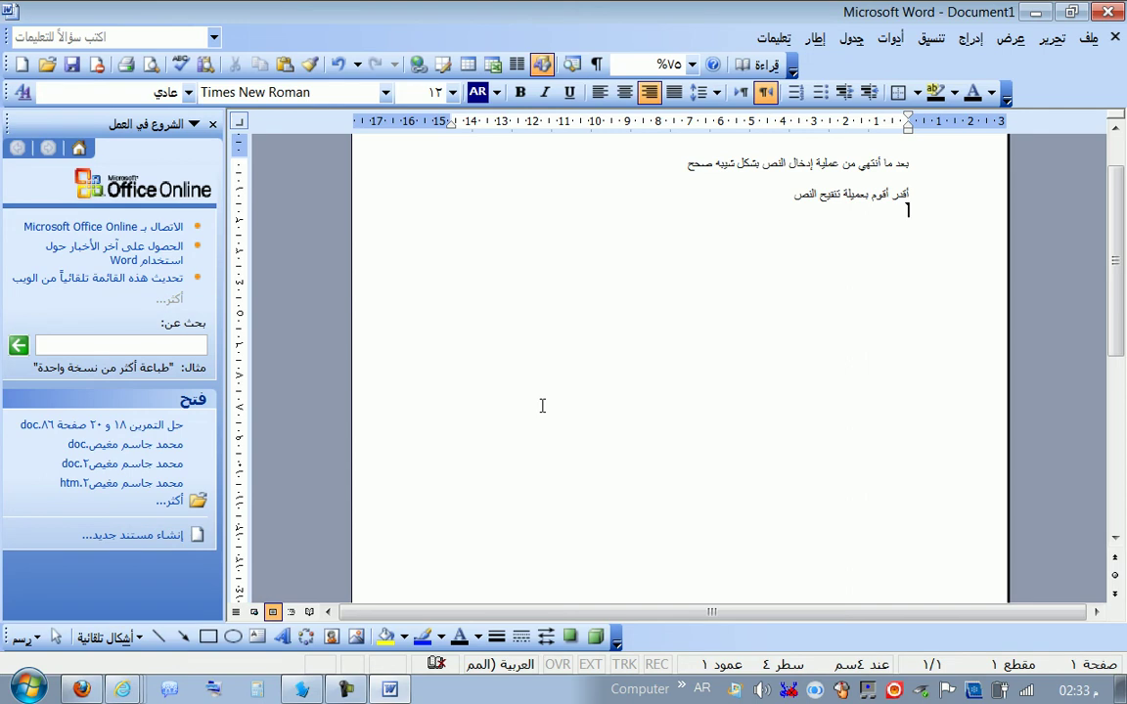
Type the surname المحيشي on a new line below the sentences.
key("Return")
key("Return")
type("1")
type("مغيص")
key("BackSpace")
key("BackSpace")
key("BackSpace")
key("alt+shift")
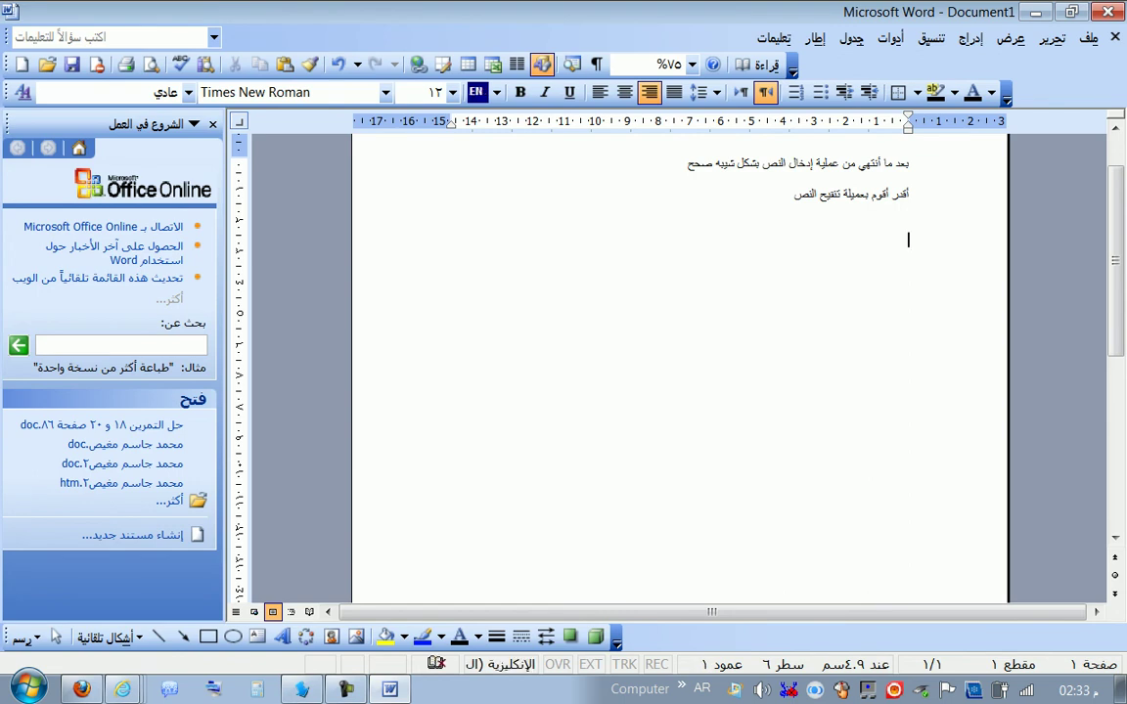
key("alt+shift")
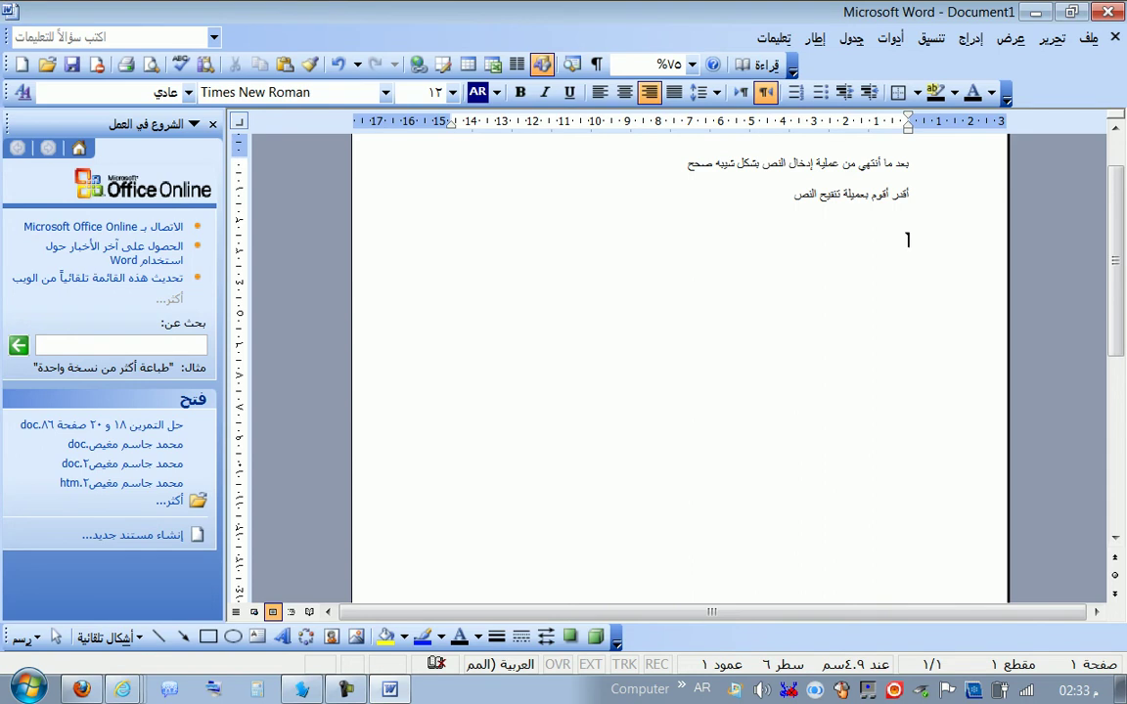
type("المحيشي")
View the spelling suggestions for المحيشي and leave it unchanged.
right_click(895, 243)
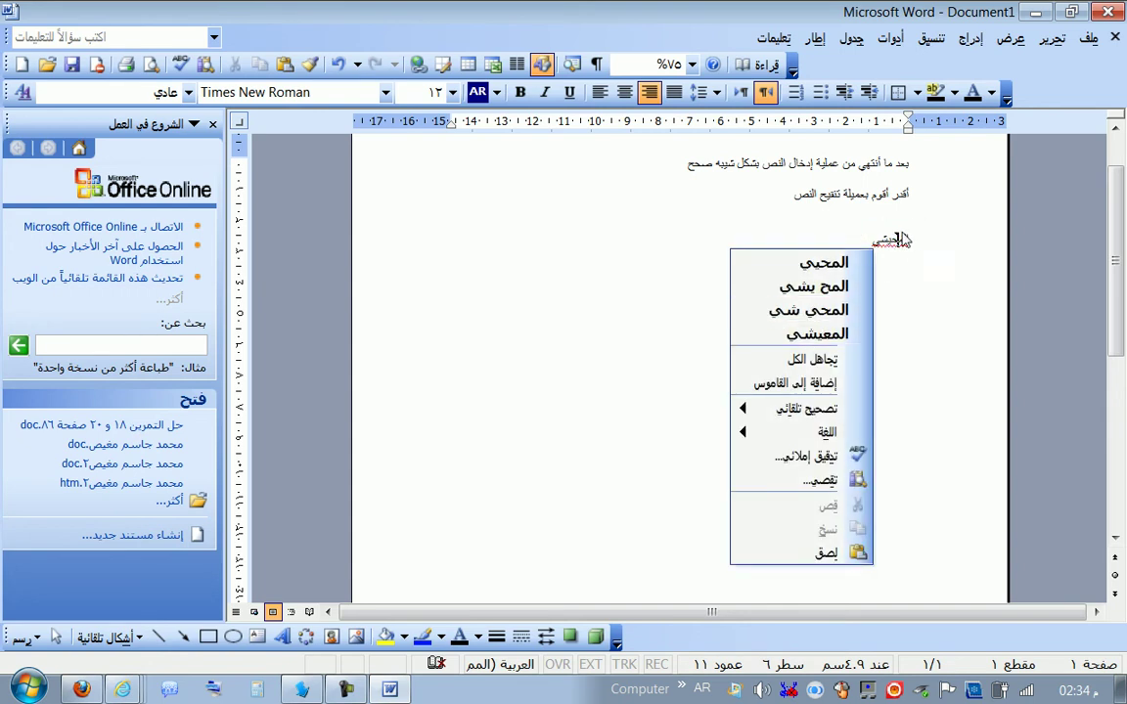
left_click(890, 241)
left_click(867, 244)
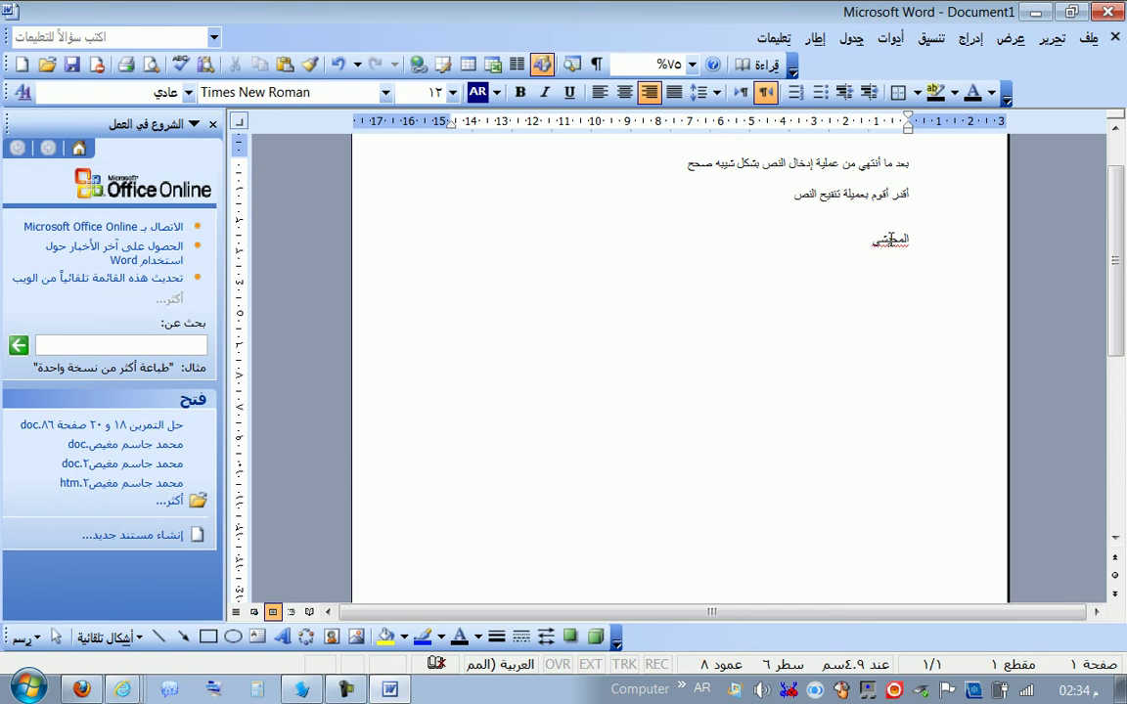
right_click(873, 247)
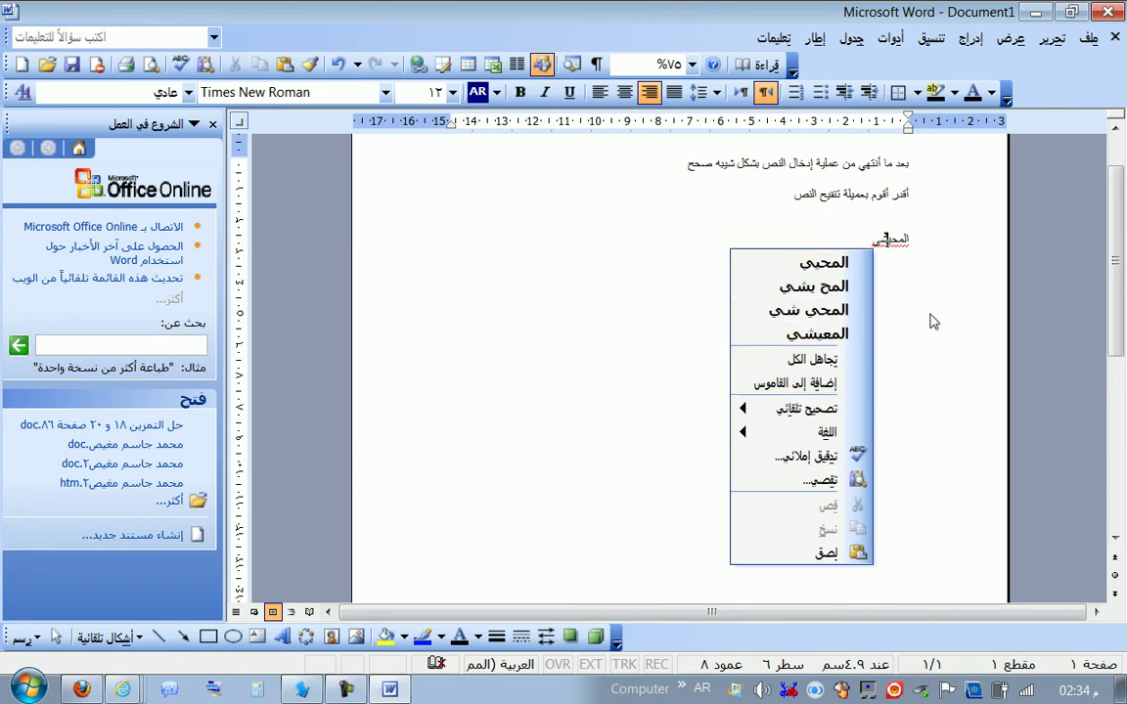
left_click(887, 238)
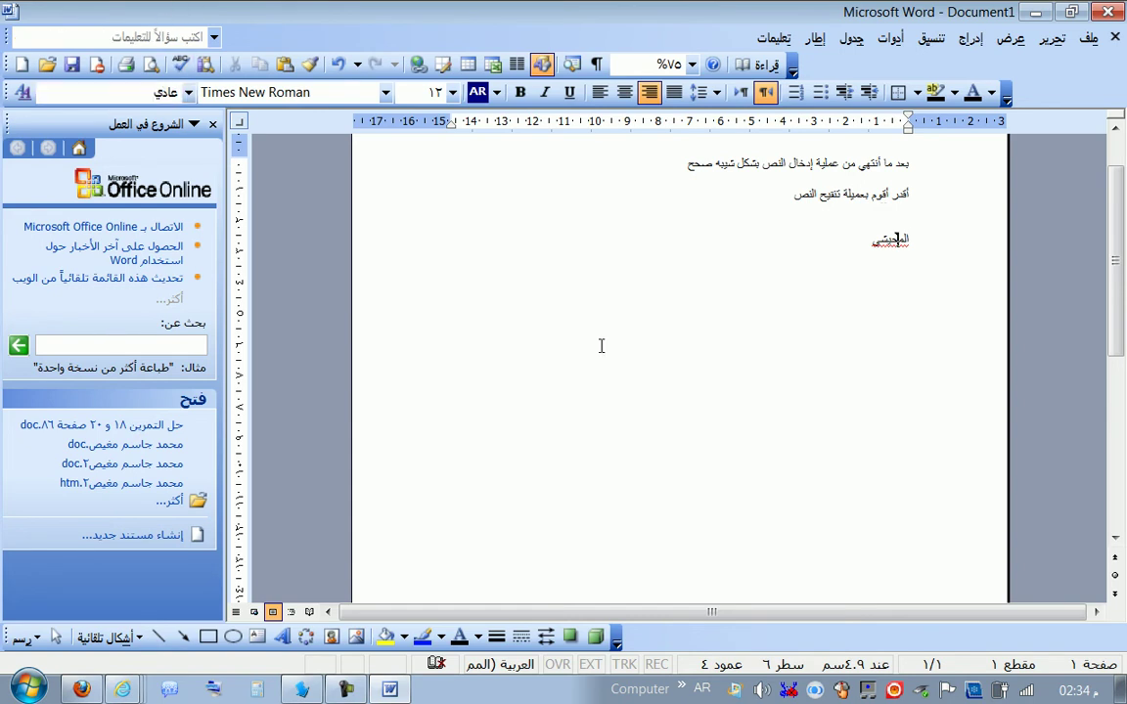
Run Tools > Spelling and Grammar and add المحيشي to the dictionary.
left_click(897, 41)
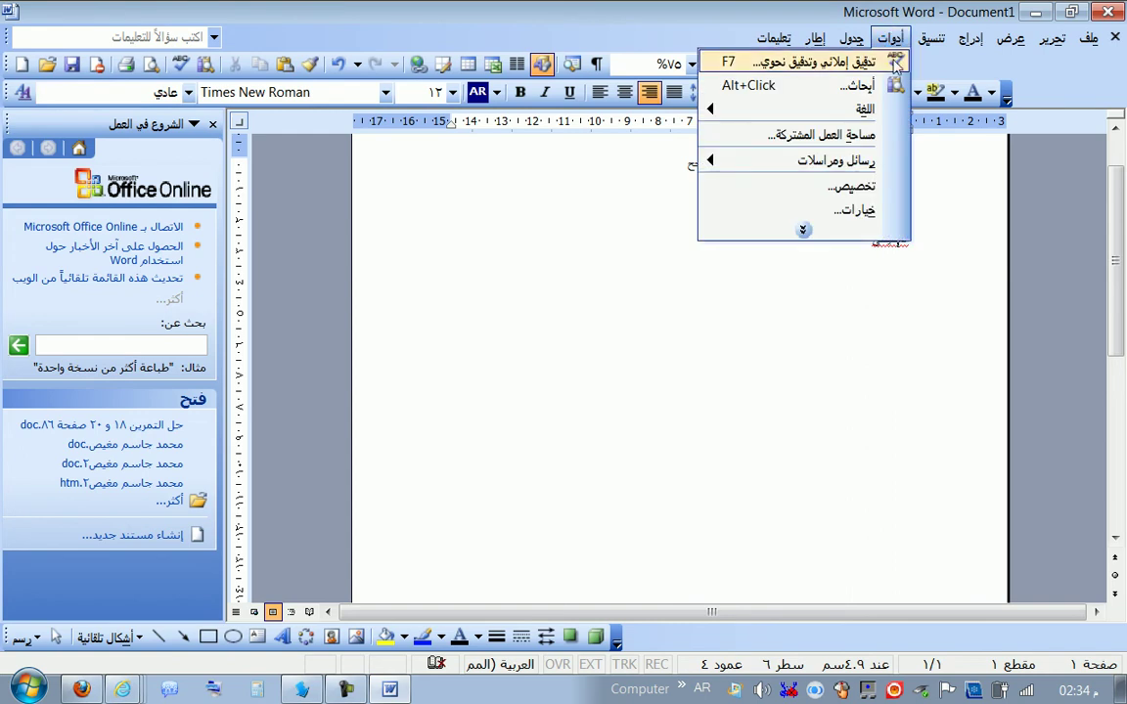
left_click(871, 62)
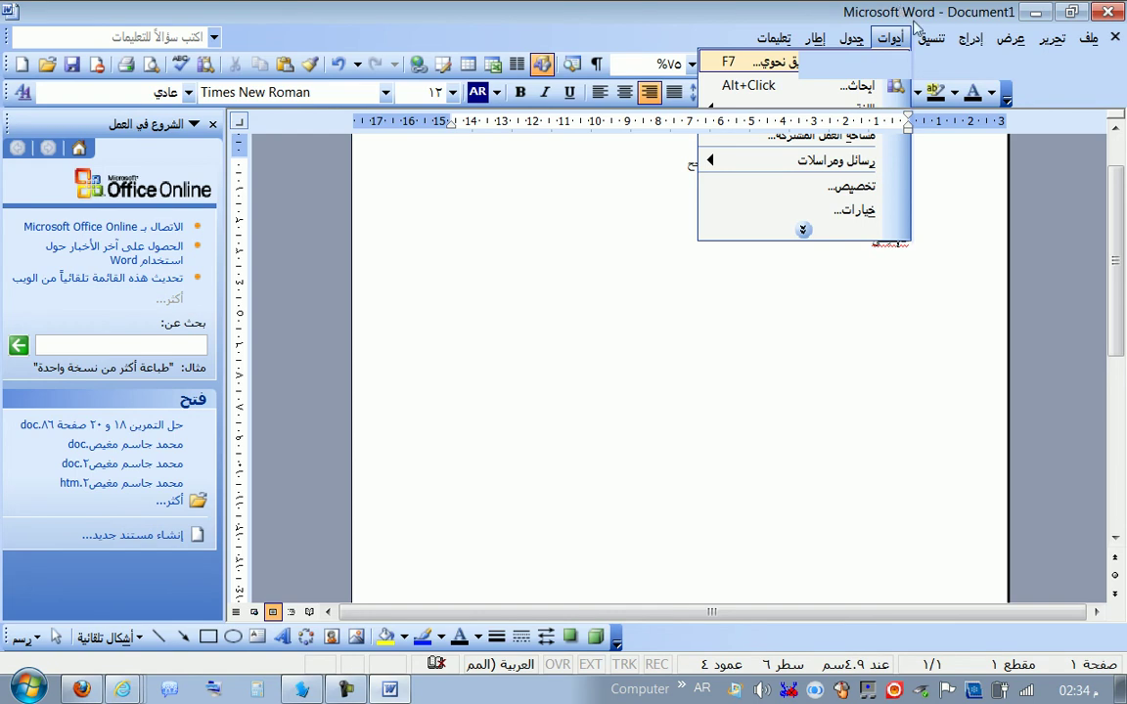
left_click(910, 39)
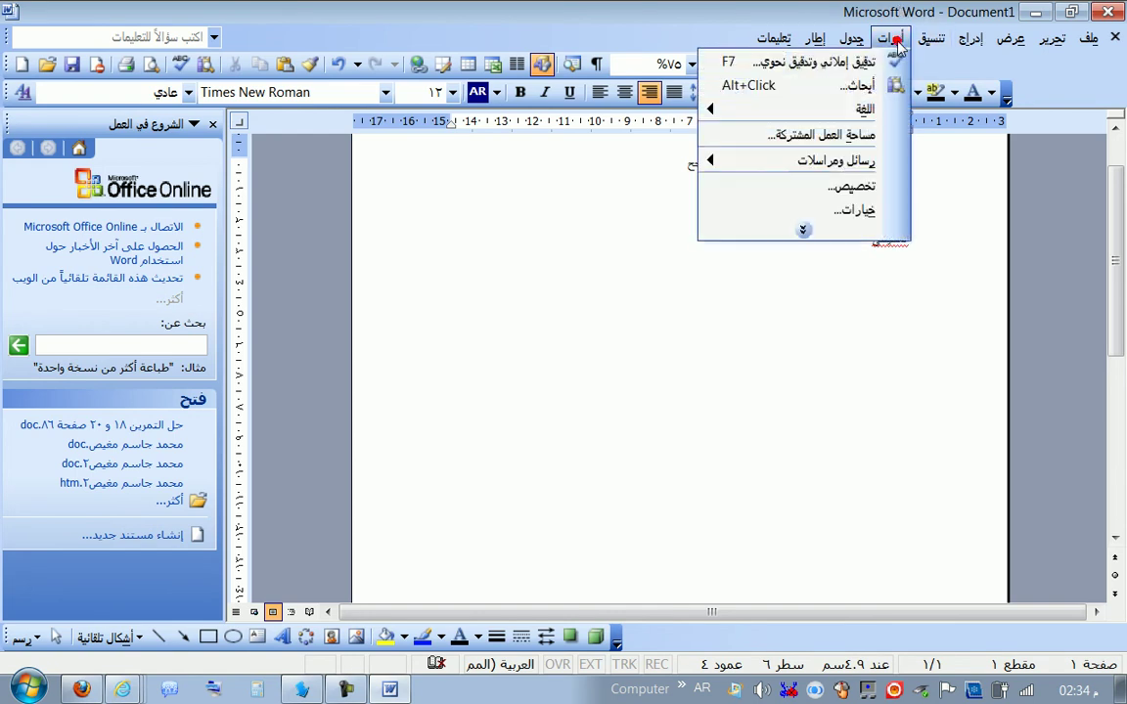
left_click(792, 59)
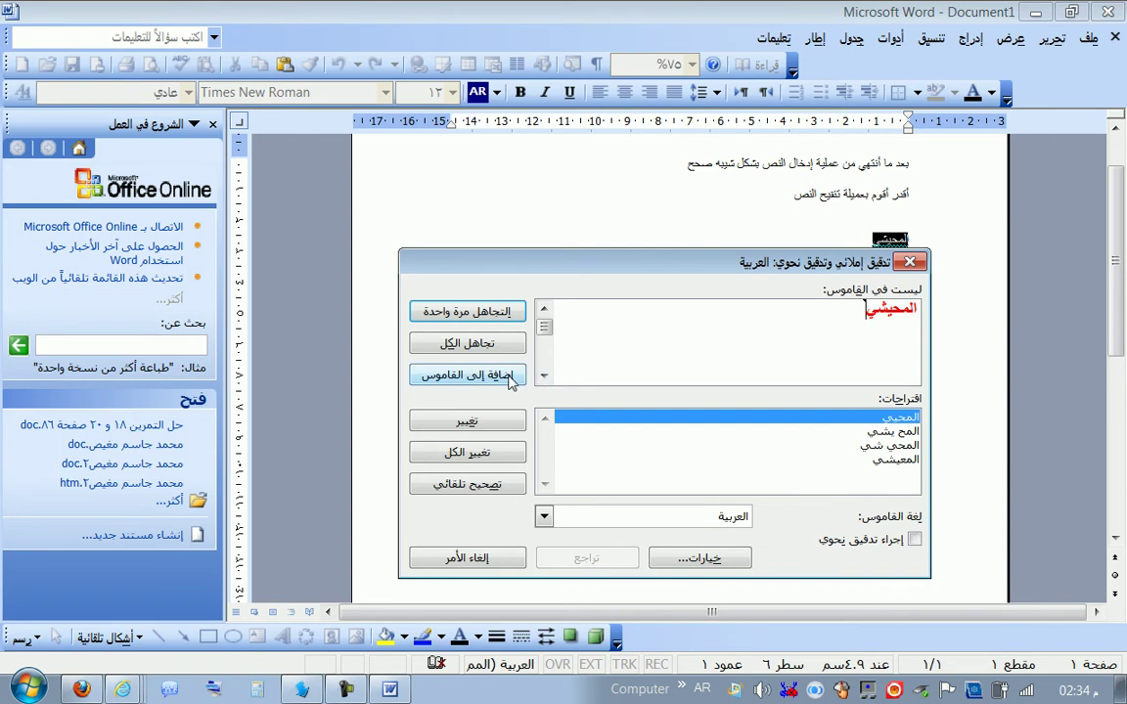
left_click(509, 382)
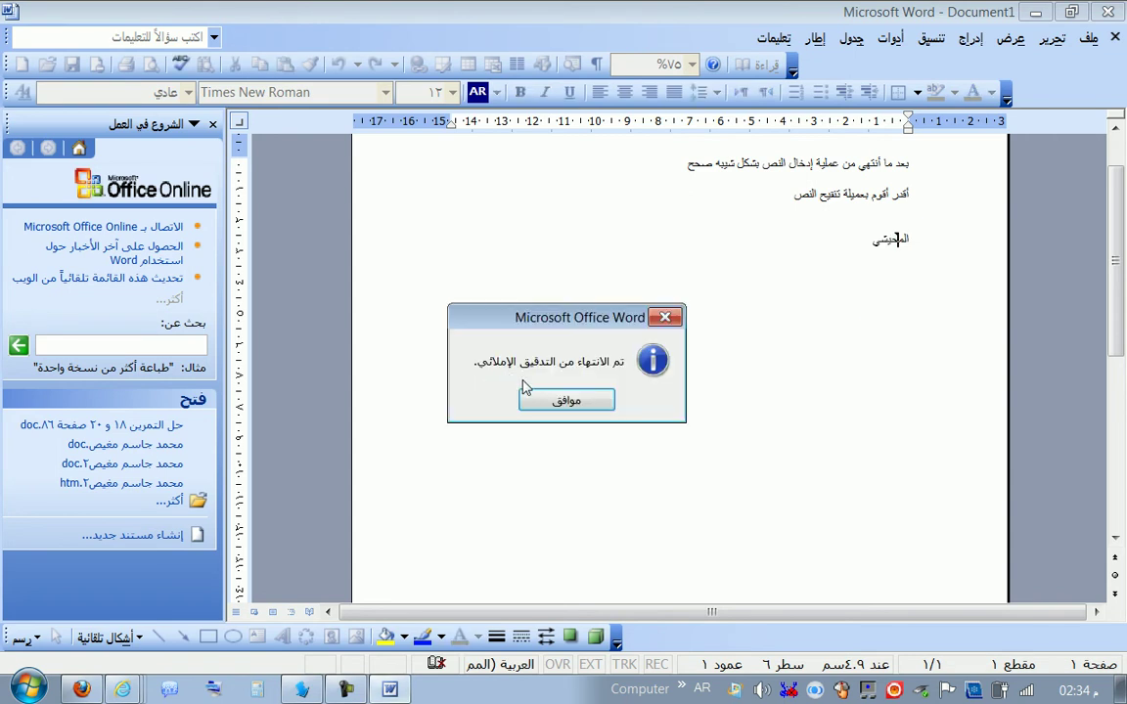
left_click(533, 397)
key("Return")
Type the surname مغيص on the new line.
type("معيص")
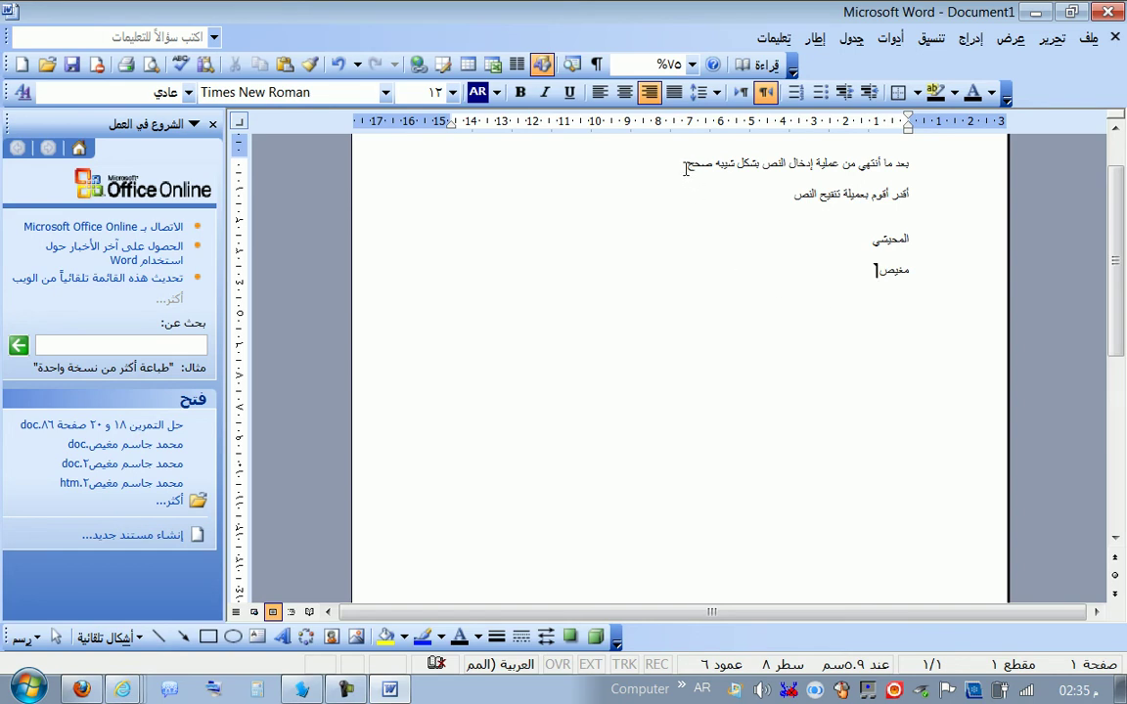
left_click_drag(690, 166, 712, 169)
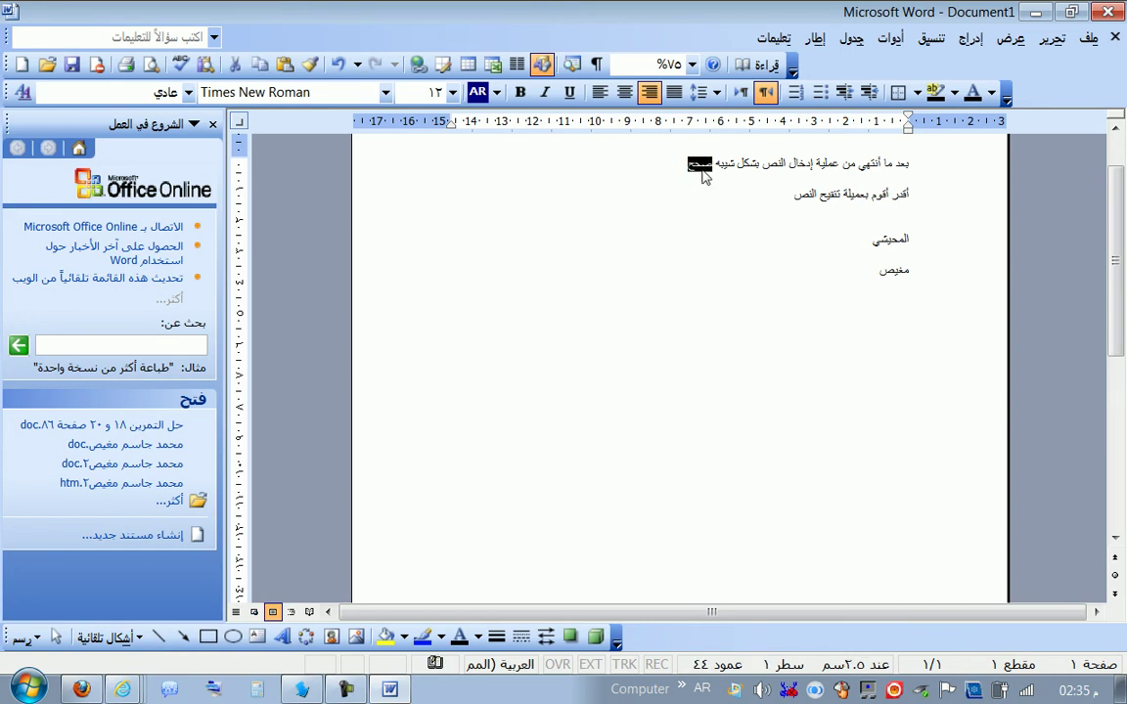
left_click(687, 168)
Append صحح to the end of the second line, then delete it again.
left_click(682, 194)
type("صحح")
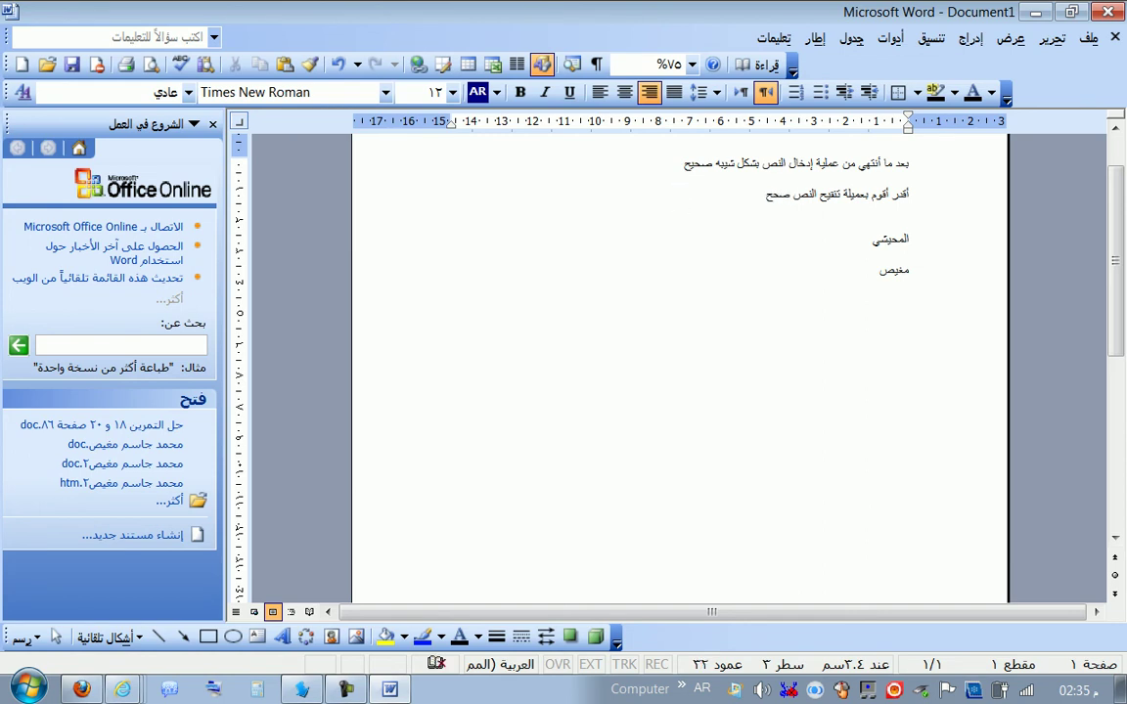
key("BackSpace")
key("BackSpace")
key("BackSpace")
key("BackSpace")
left_click(711, 248)
left_click(765, 282)
left_click(777, 337)
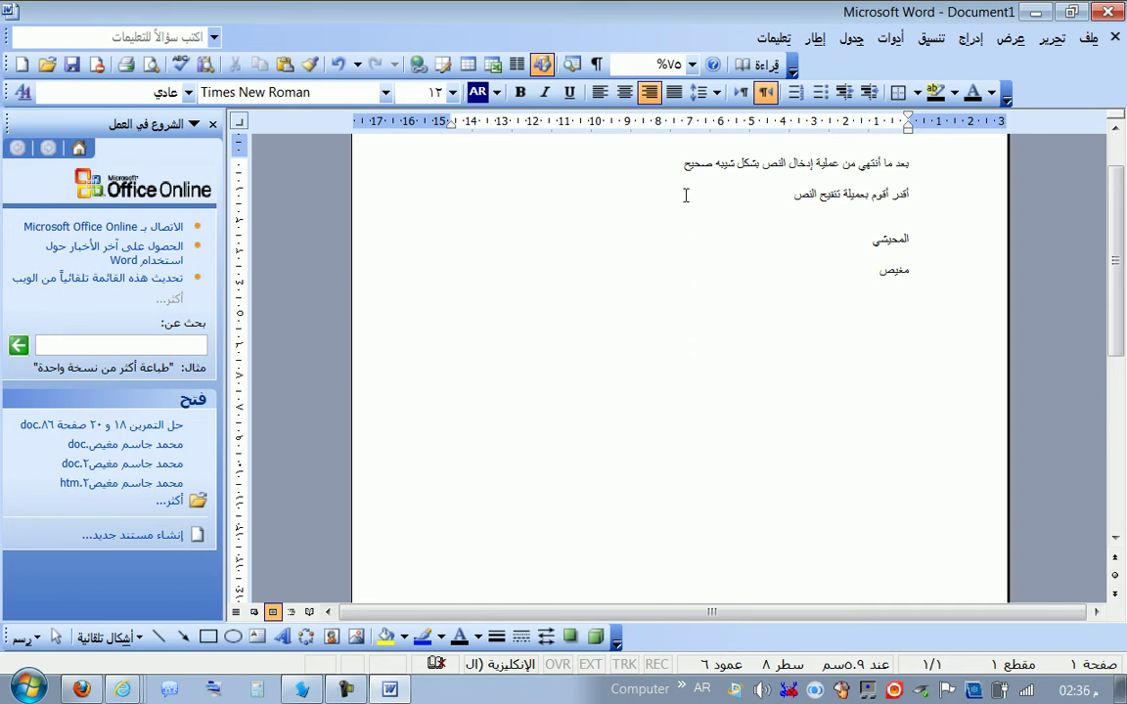
key("alt+shift")
key("Return")
key("Return")
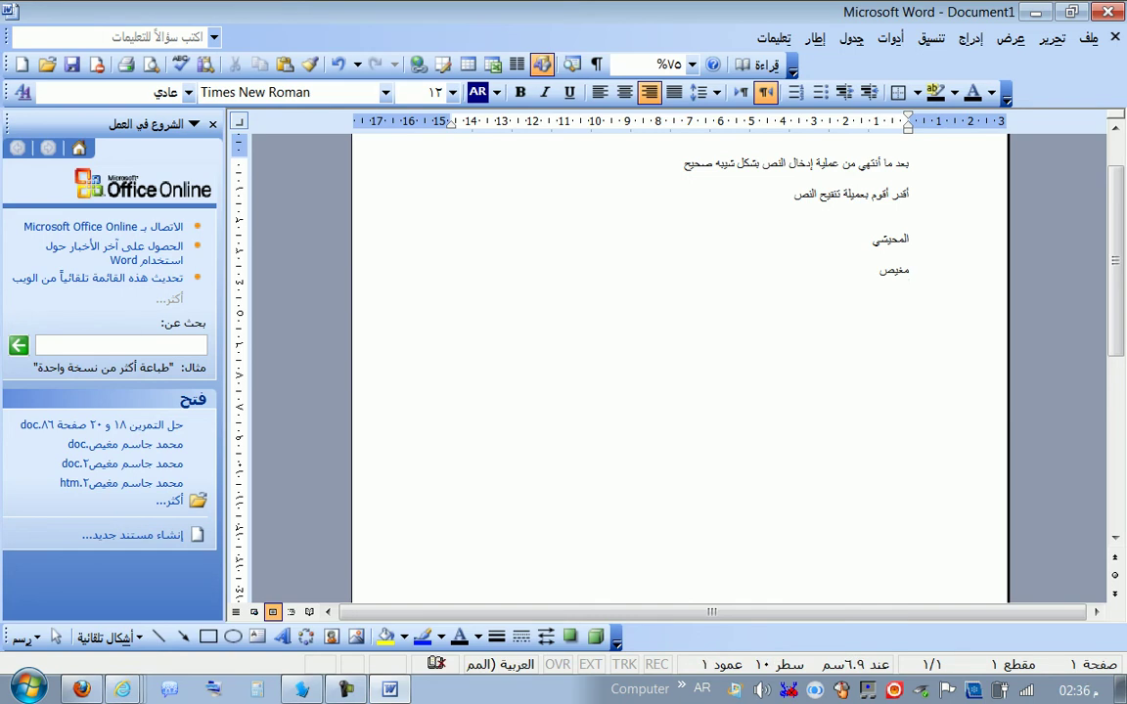
key("F7")
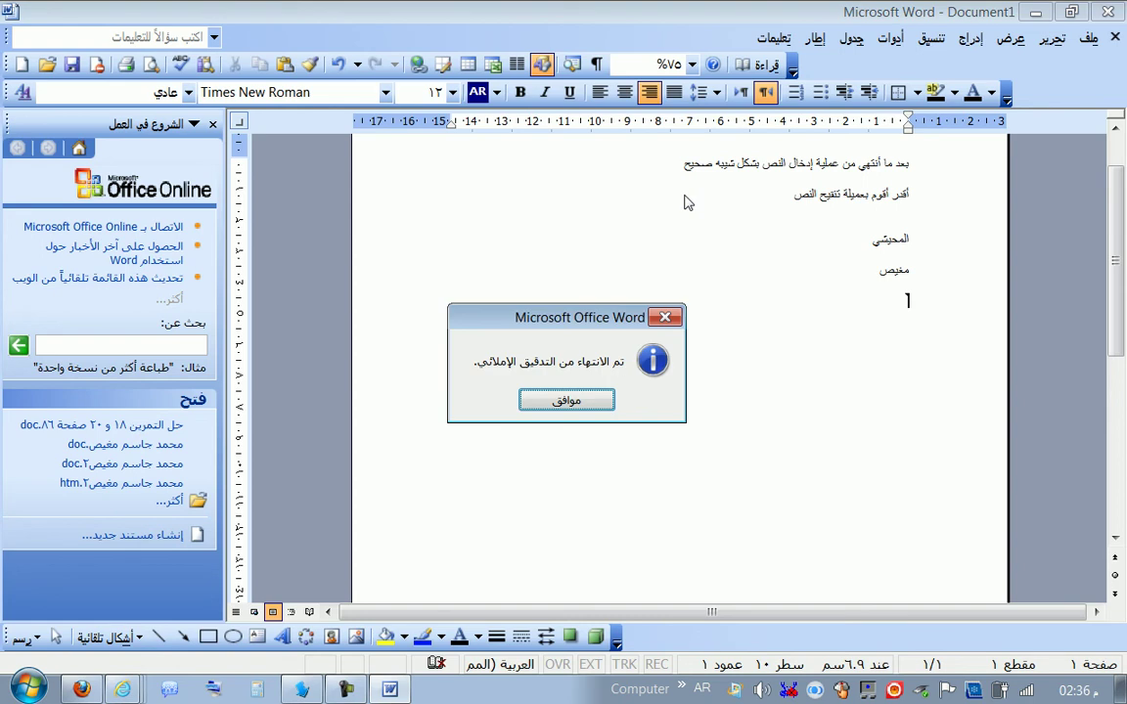
key("Return")
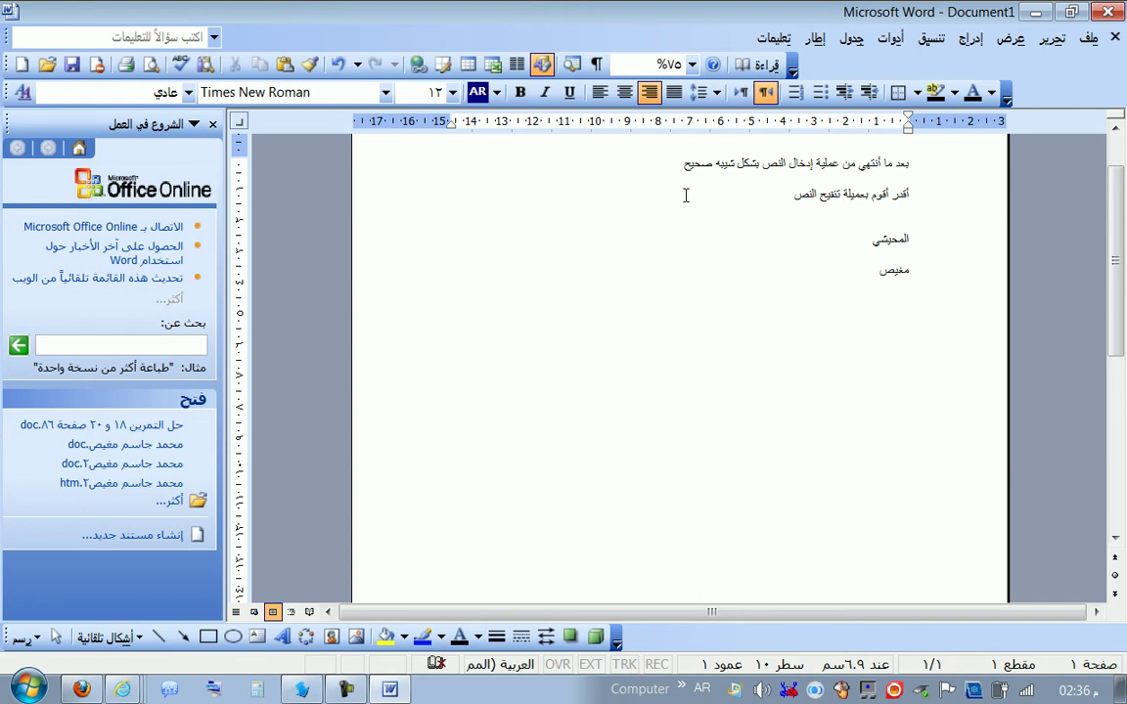
Type a line of misspelled words including سريعه, then a line 'سرعيه سريعه سريعه' below.
type("اخط")
type("ئ")
type(" ]خطاءئ ")
type("إ")
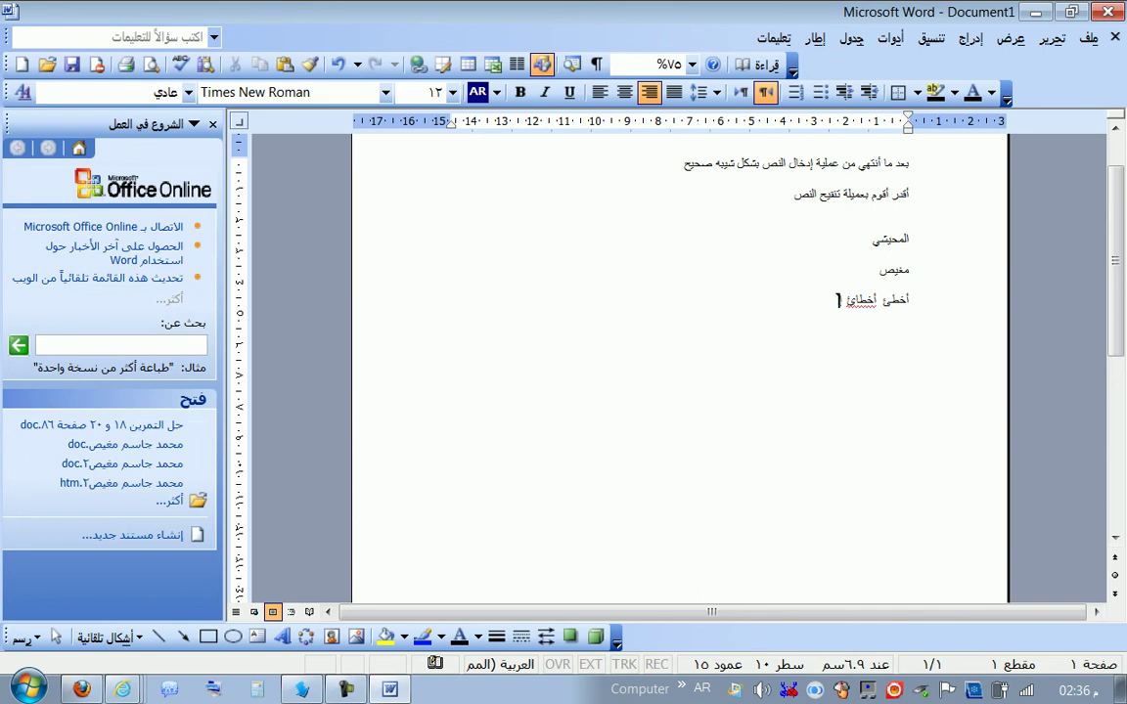
type("ملا")
type("ئية")
type(" سريعه")
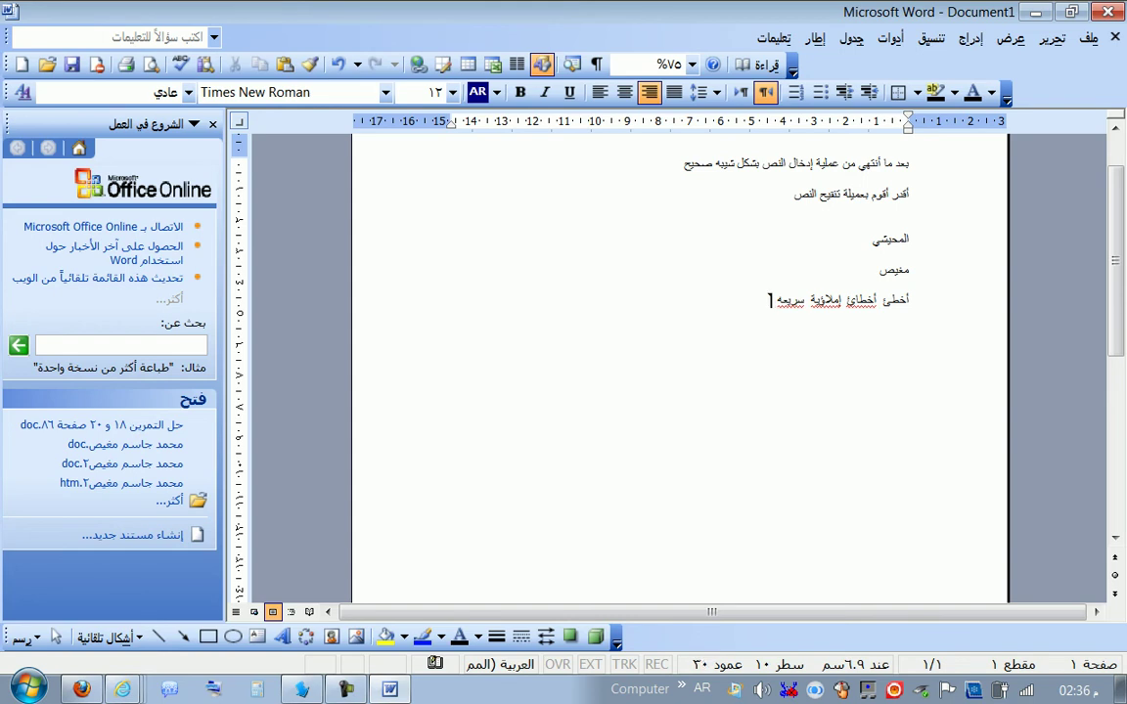
type(" عد")
type("ا")
key("BackSpace")
key("BackSpace")
key("BackSpace")
key("Return")
key("Return")
type("سرعيه")
type(" سريعهسريعه")
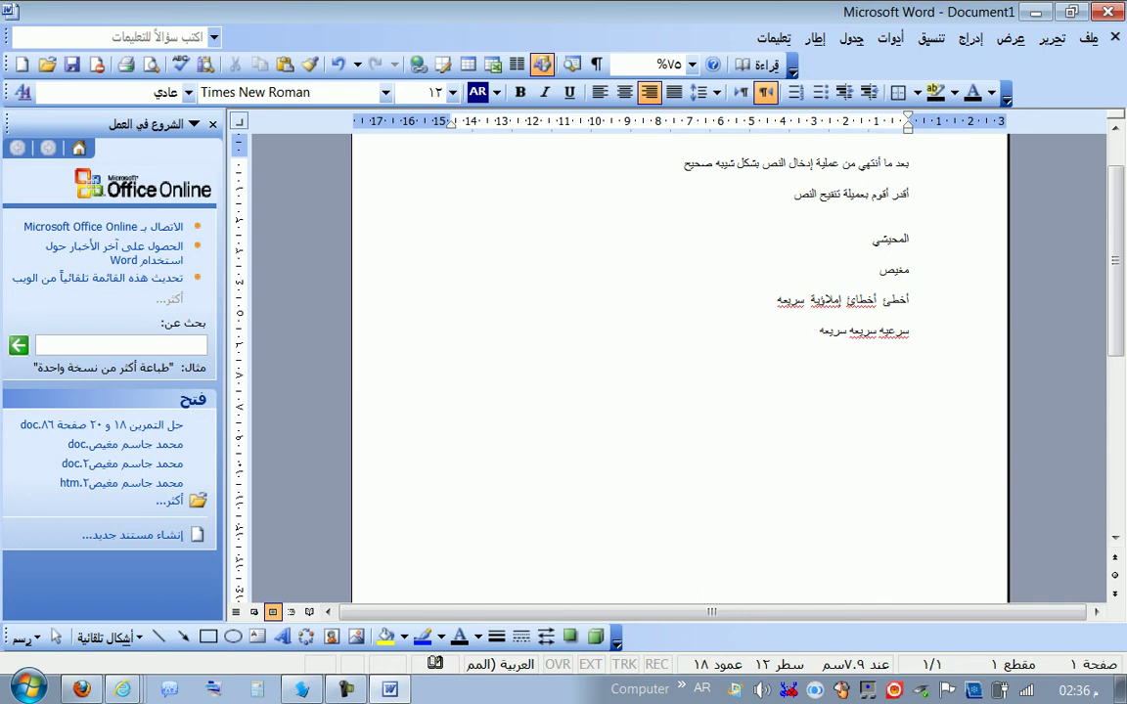
left_click(776, 205)
Run the spelling check with F7 and replace the flagged words with أخطاء and إملائية.
key("F7")
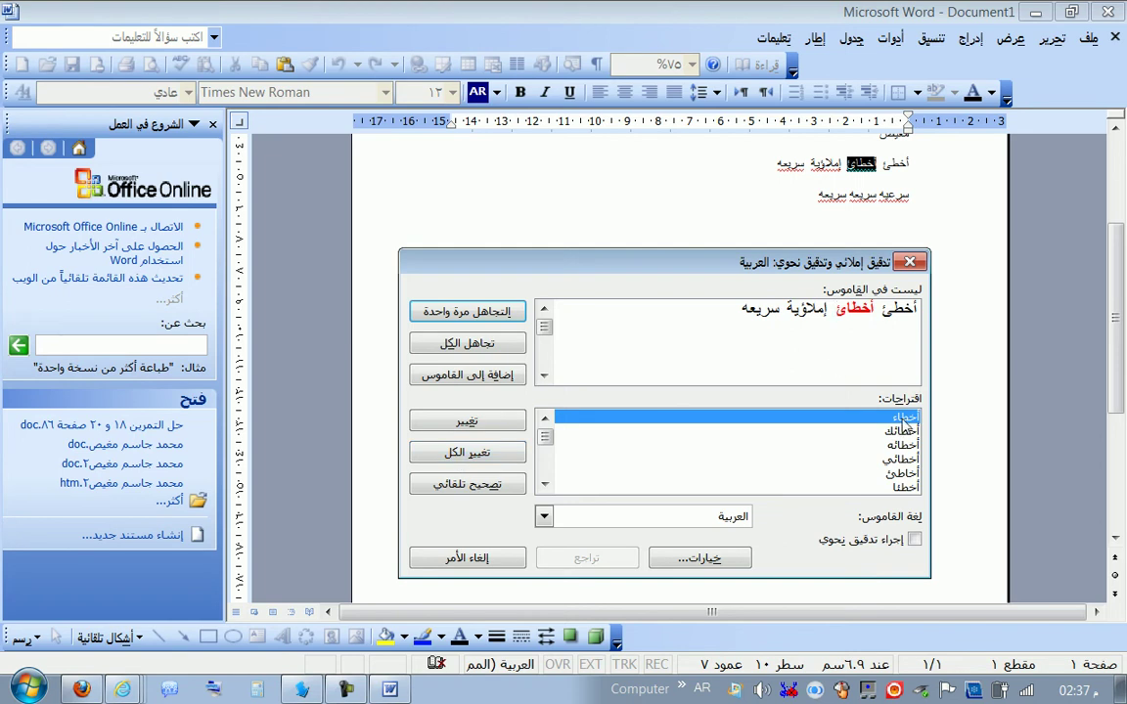
double_click(905, 419)
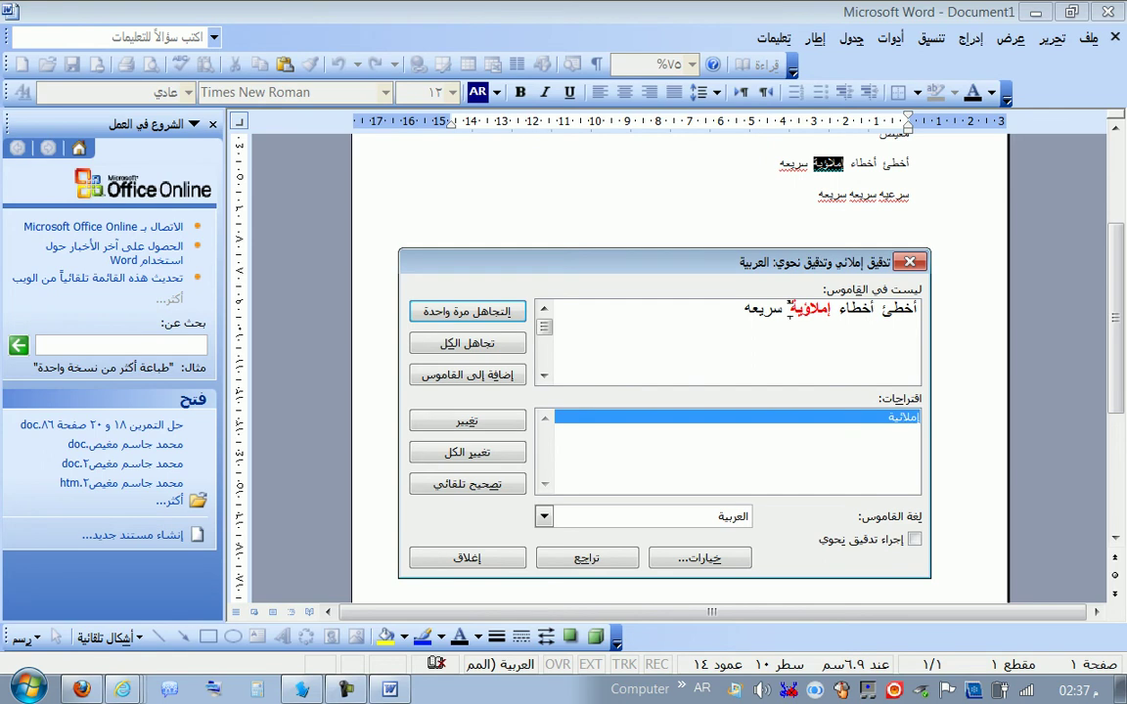
double_click(890, 419)
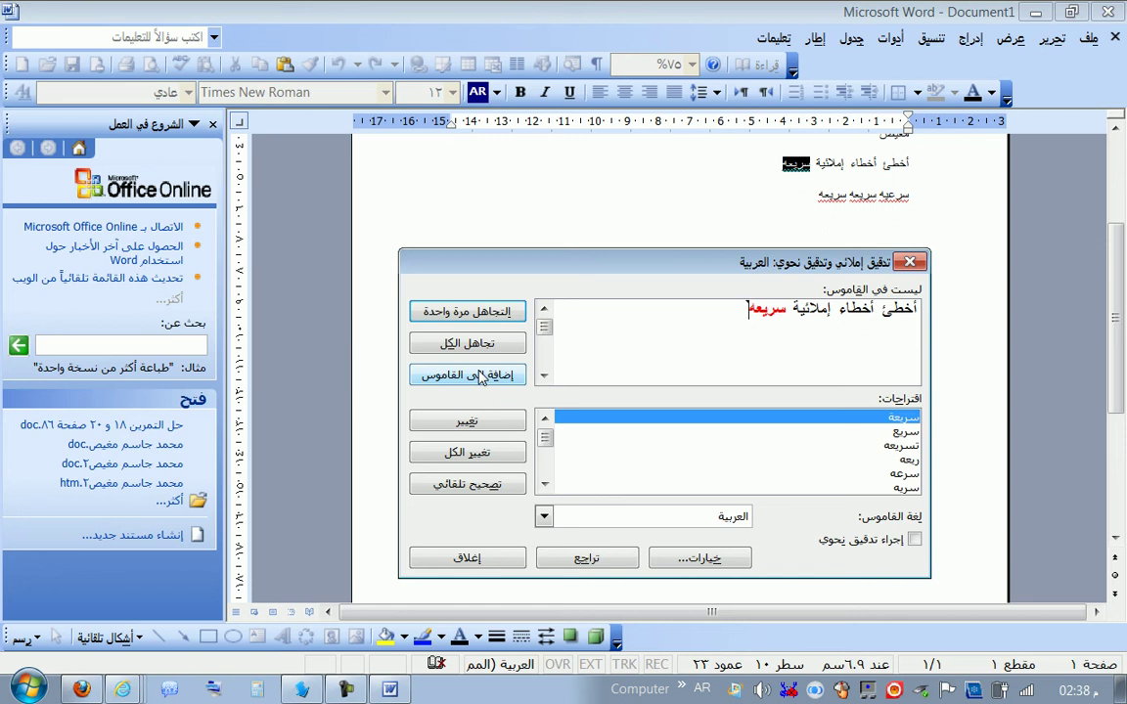
Ignore سريعه once, then select the misspelled start of سرعيه in the Not in Dictionary box.
left_click(489, 311)
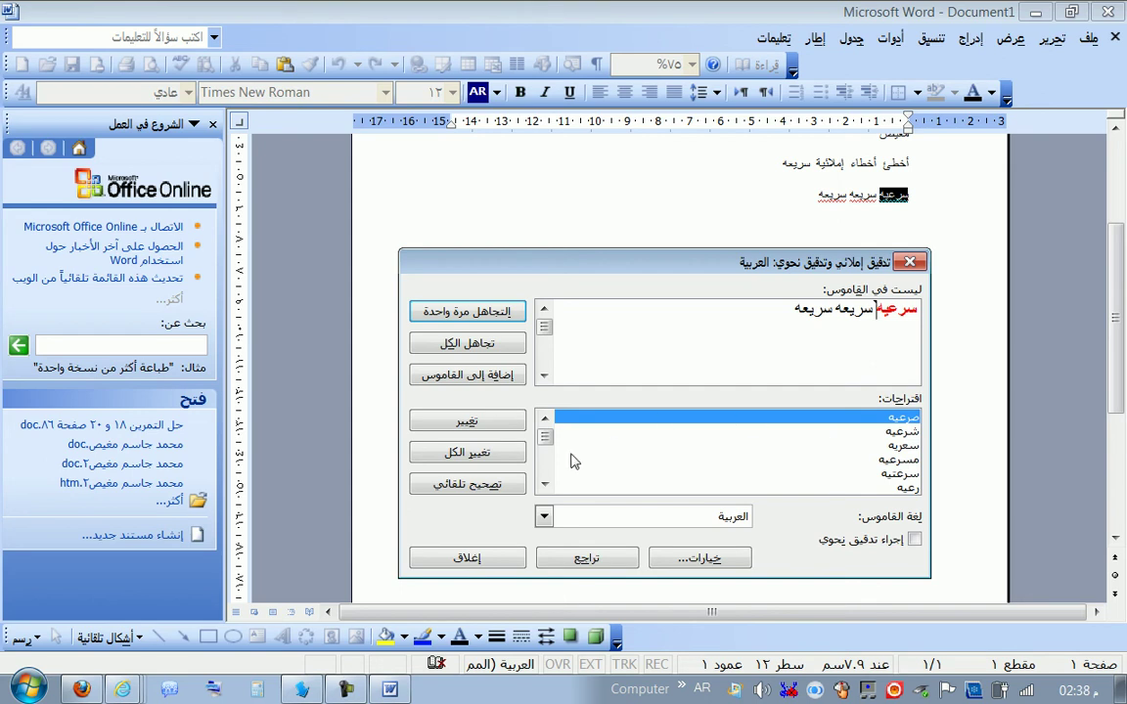
left_click_drag(551, 442, 551, 473)
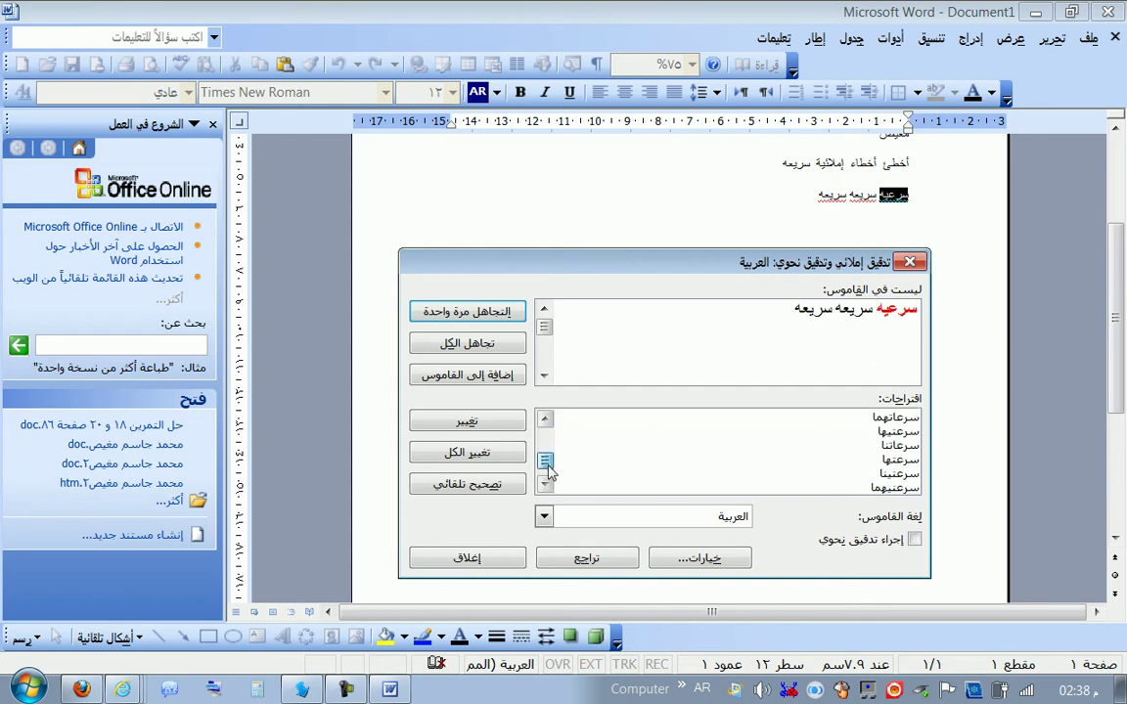
left_click_drag(549, 472, 551, 452)
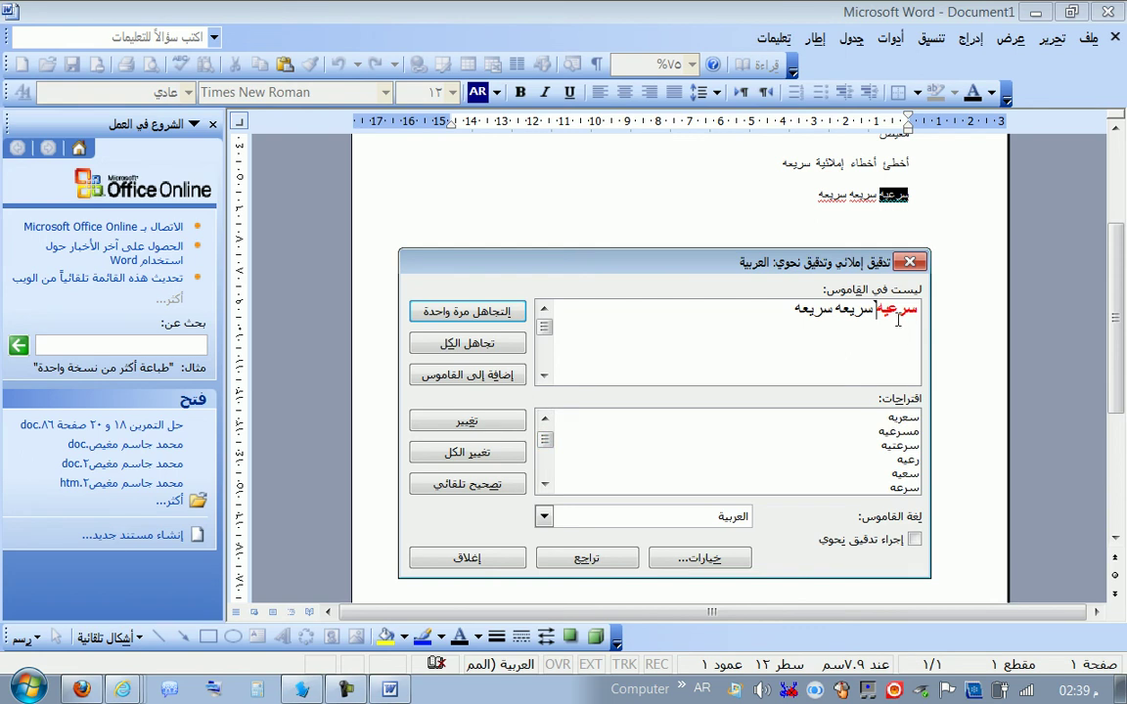
left_click_drag(897, 311, 884, 311)
Edit the flagged word to سريعة and apply the change.
type("يع")
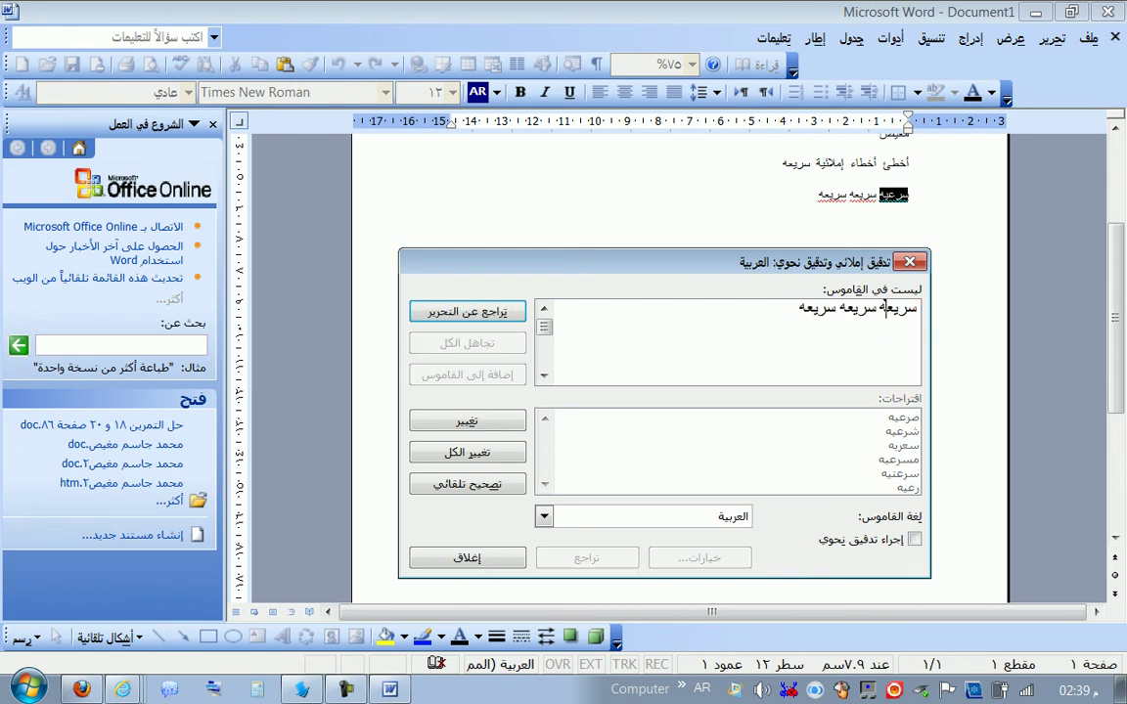
key("BackSpace")
type("ة")
left_click(486, 422)
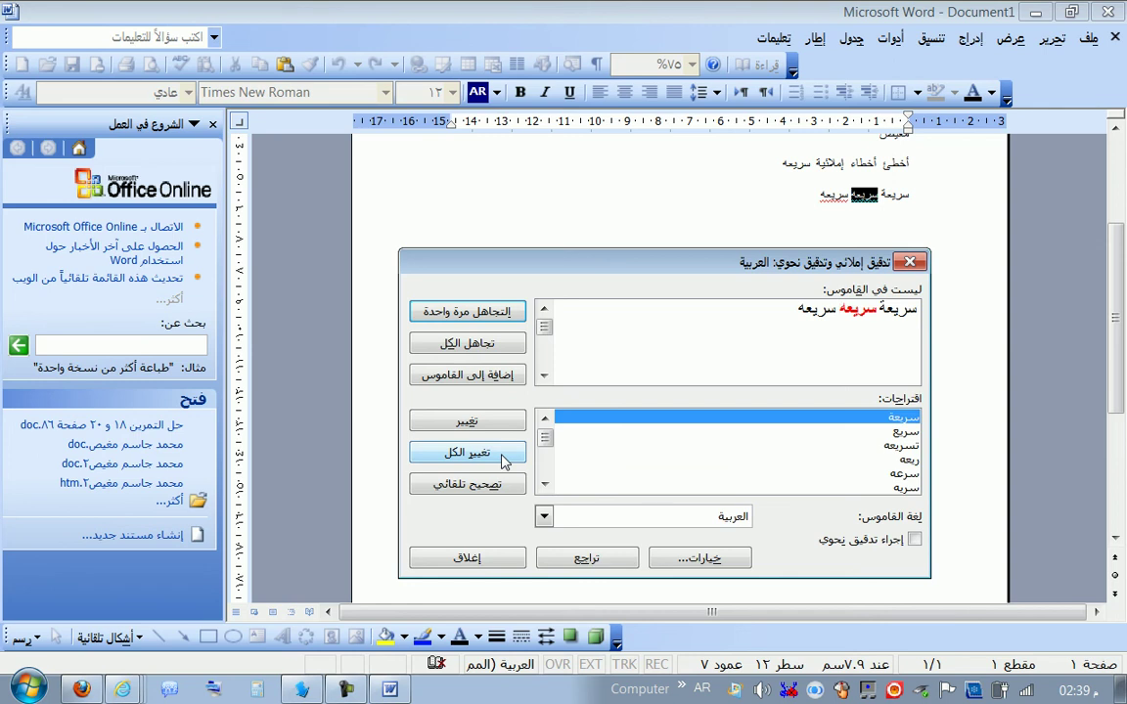
Change all remaining سريعه to سريعة, keep the repeated words, and finish the check.
left_click(502, 461)
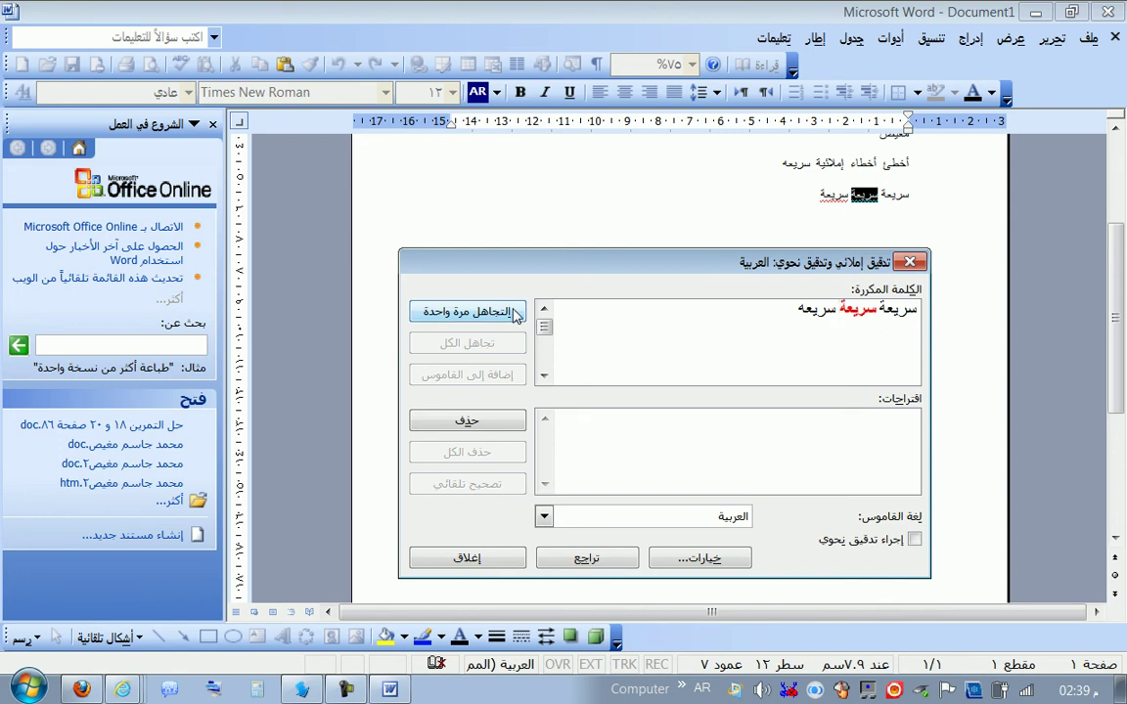
left_click(467, 311)
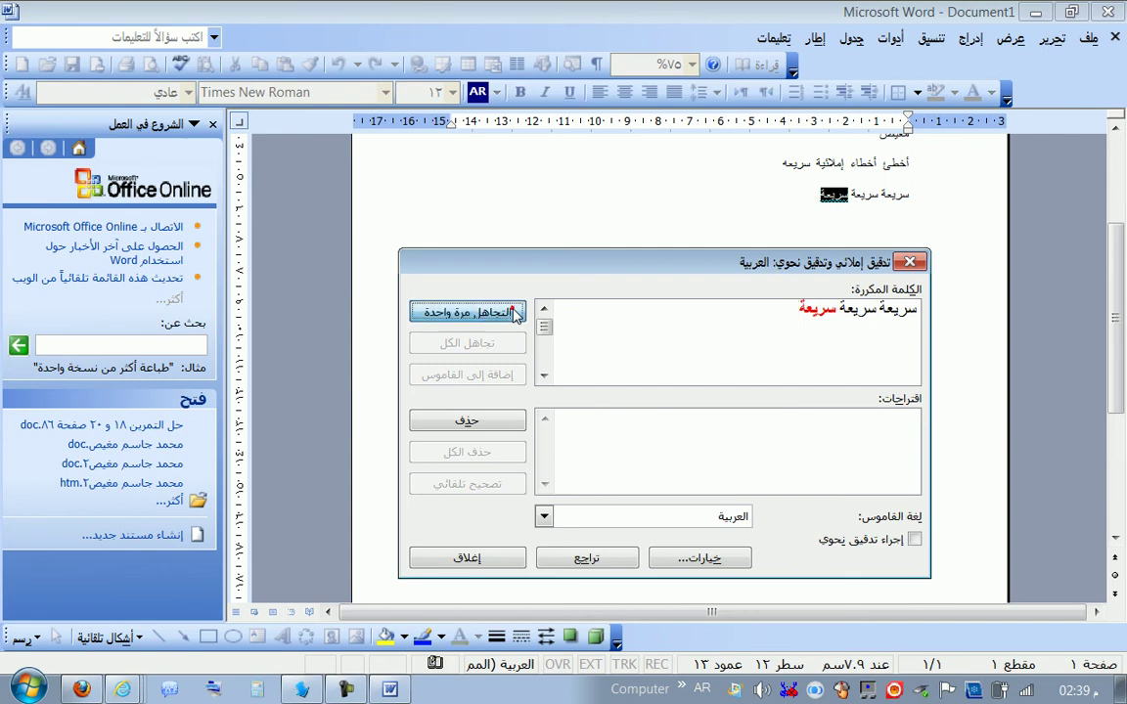
left_click(514, 313)
left_click(597, 411)
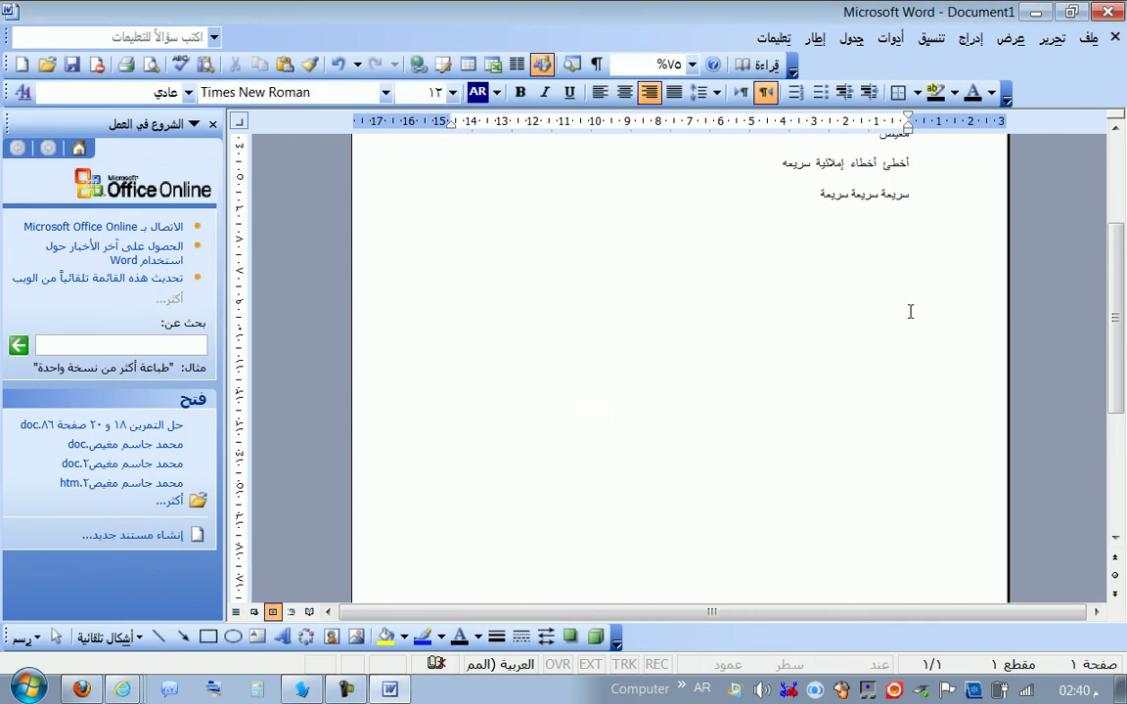
left_click_drag(1120, 280, 1121, 241)
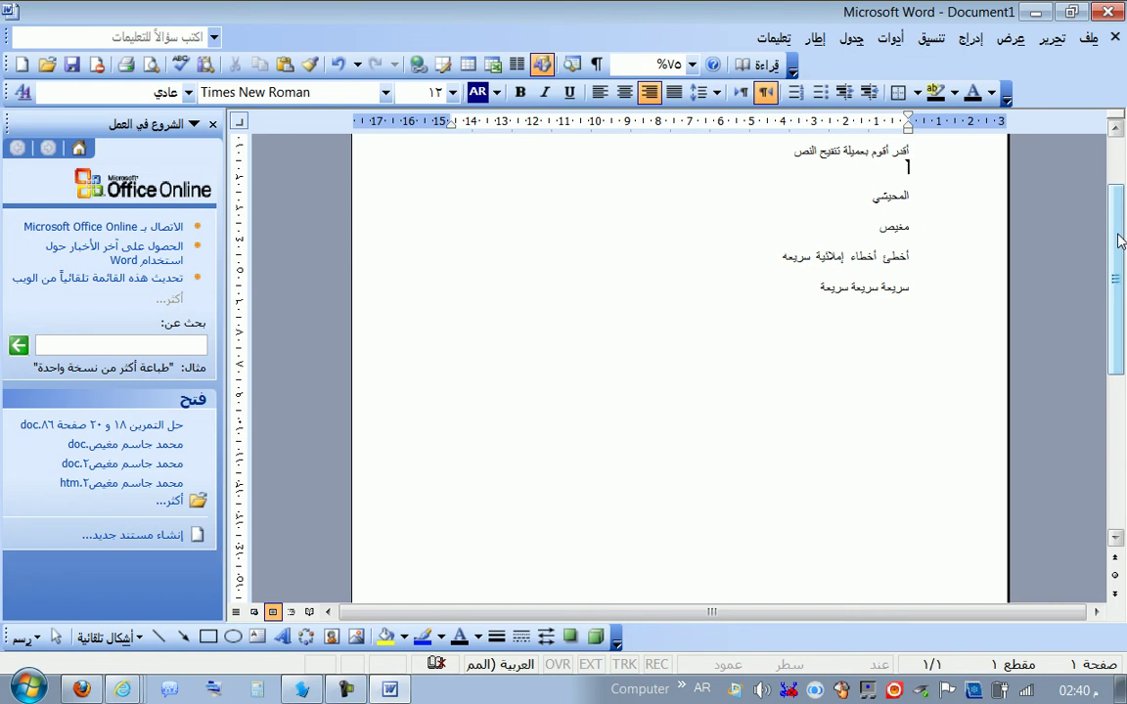
left_click(849, 257)
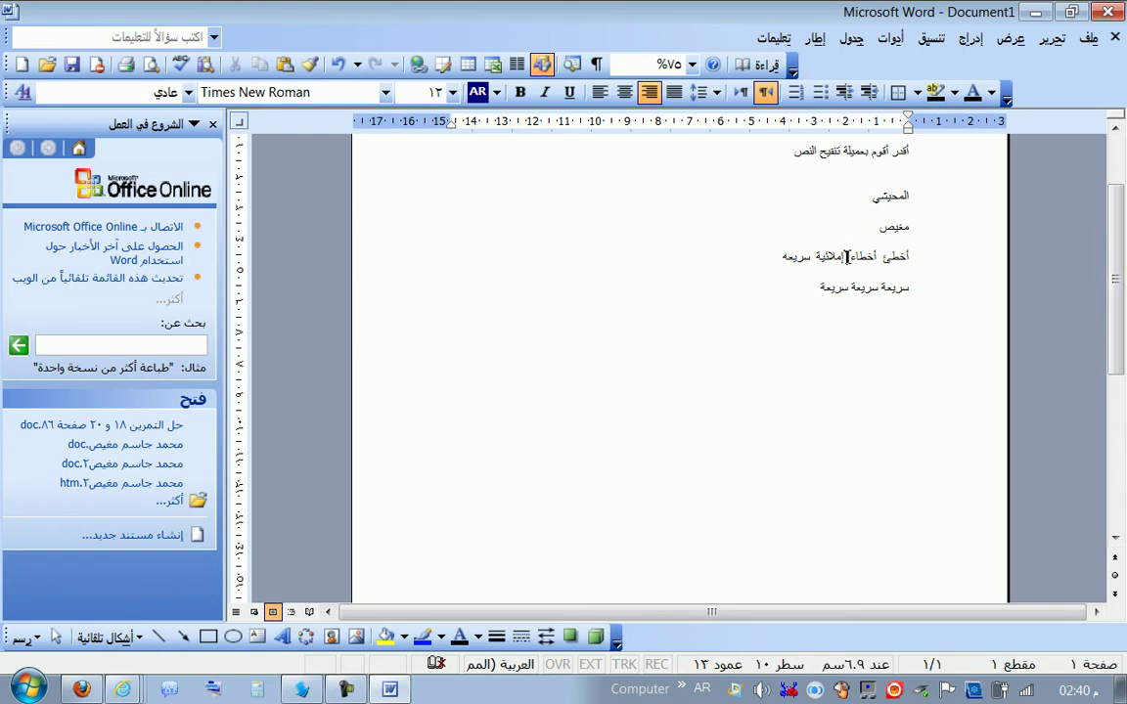
key("alt+shift")
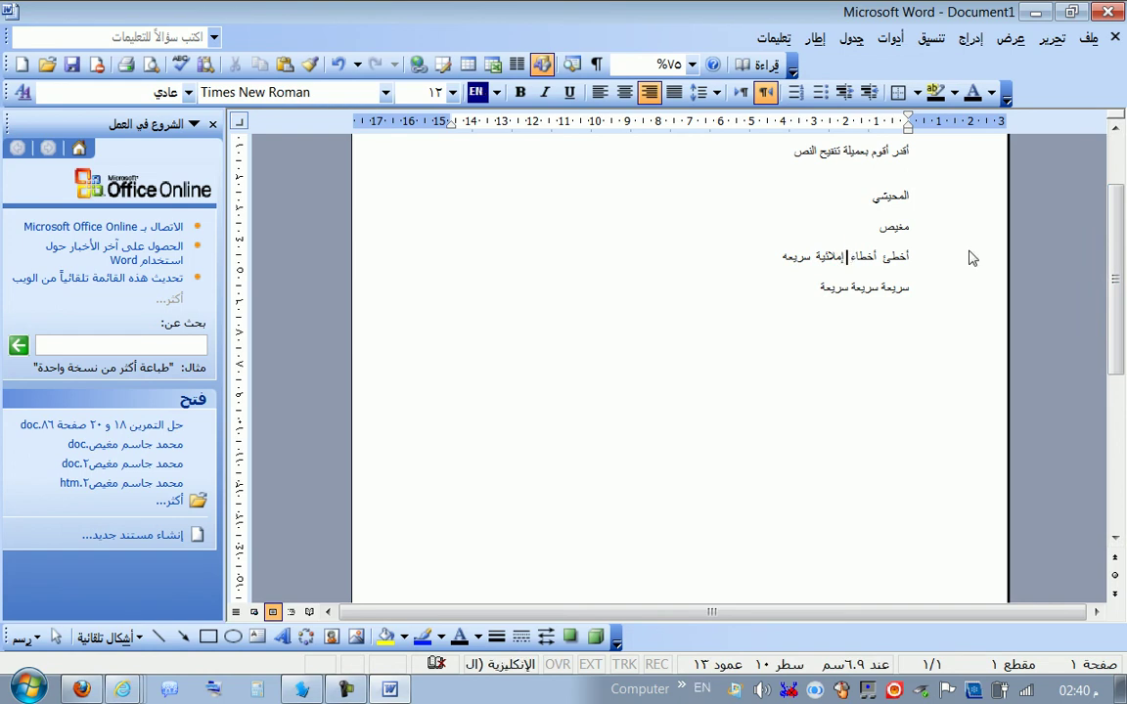
key("alt+shift")
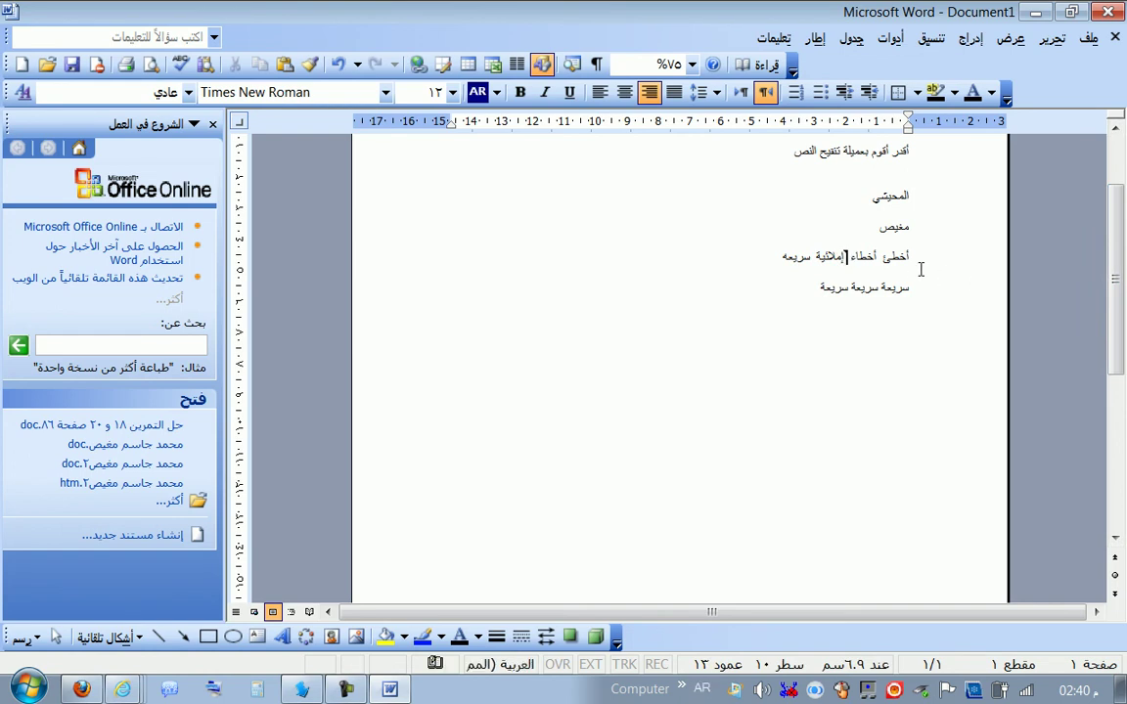
Add a new last line reading 'المسح للخلف back space'.
left_click(878, 259)
key("ctrl+End")
key("Return")
type("ال")
key("BackSpace")
key("BackSpace")
type("المسح للخلف")
key("alt+shift")
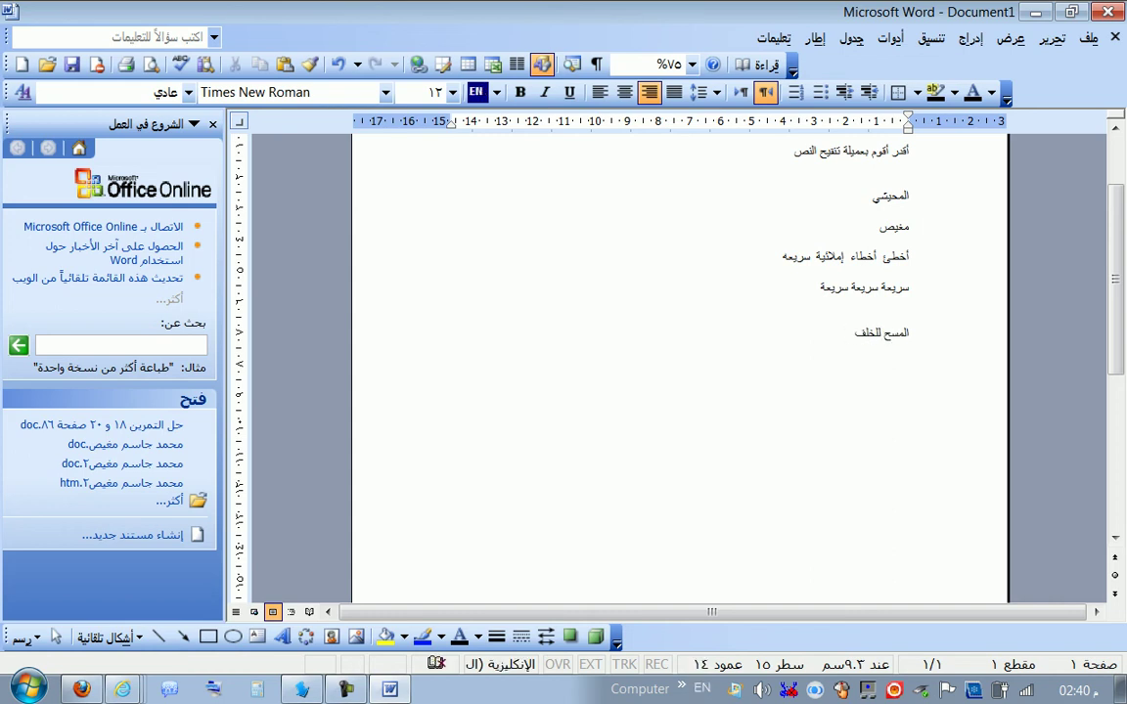
type("back space")
Continue the back space line in Arabic with 'وهو مفتاح يستخدم ل'.
key("Return")
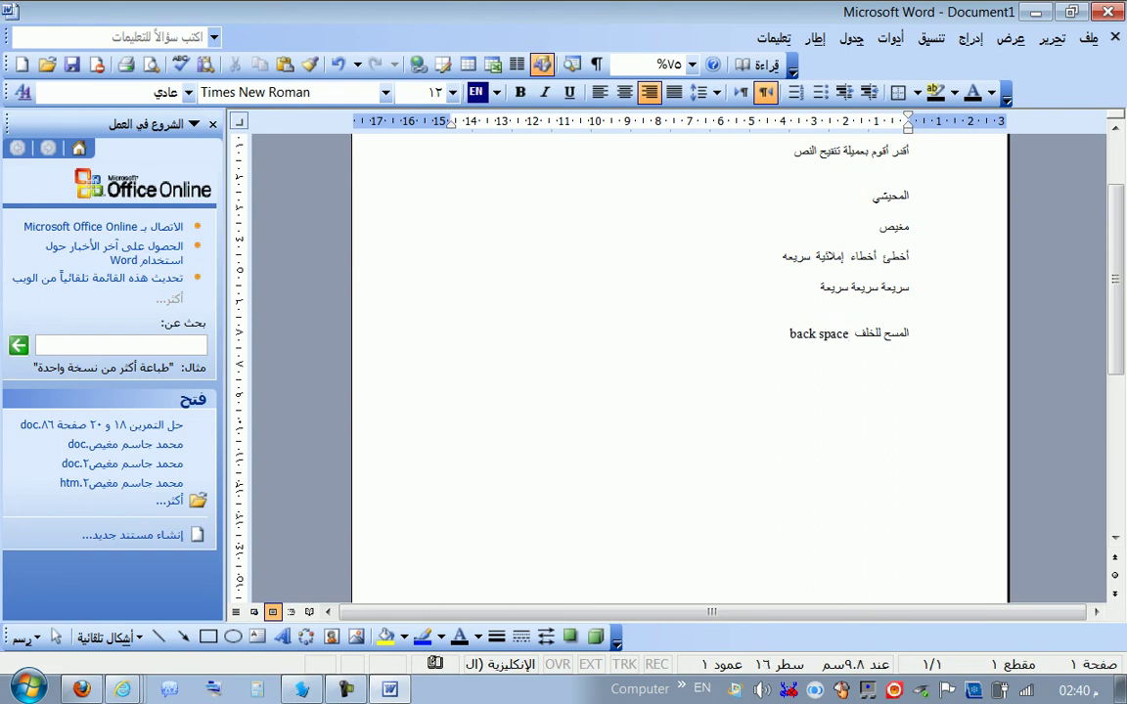
key("Return")
key("BackSpace")
key("alt+shift")
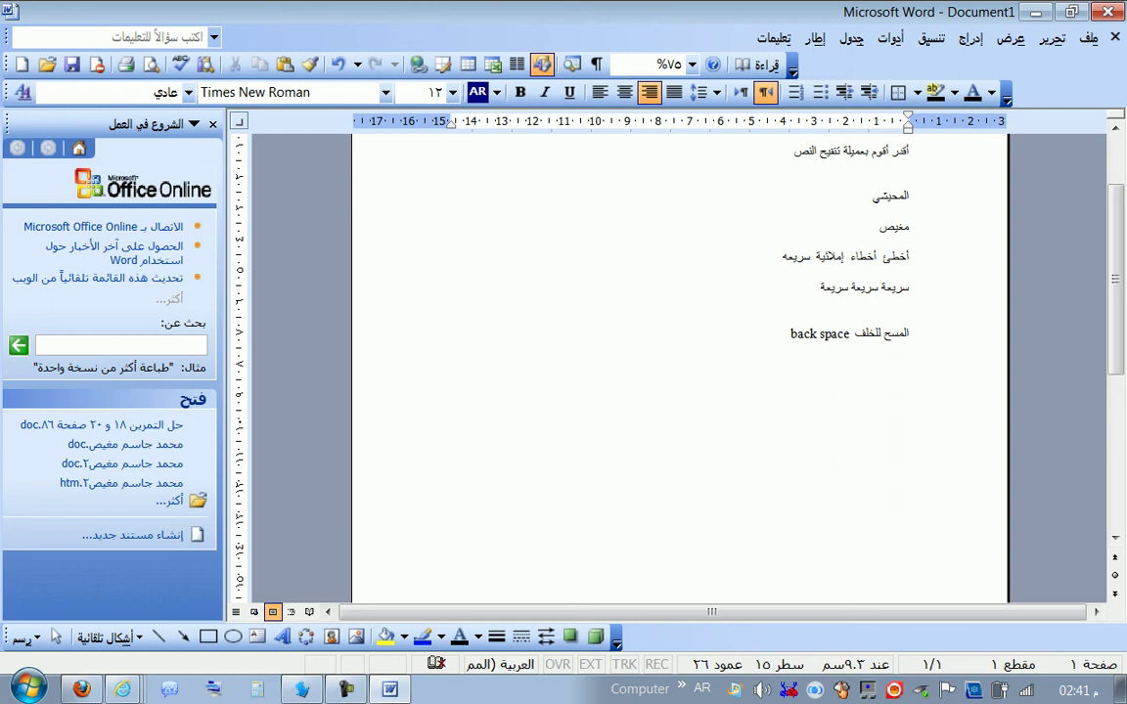
type("وهو مفتاح يست")
type("خدم ل")
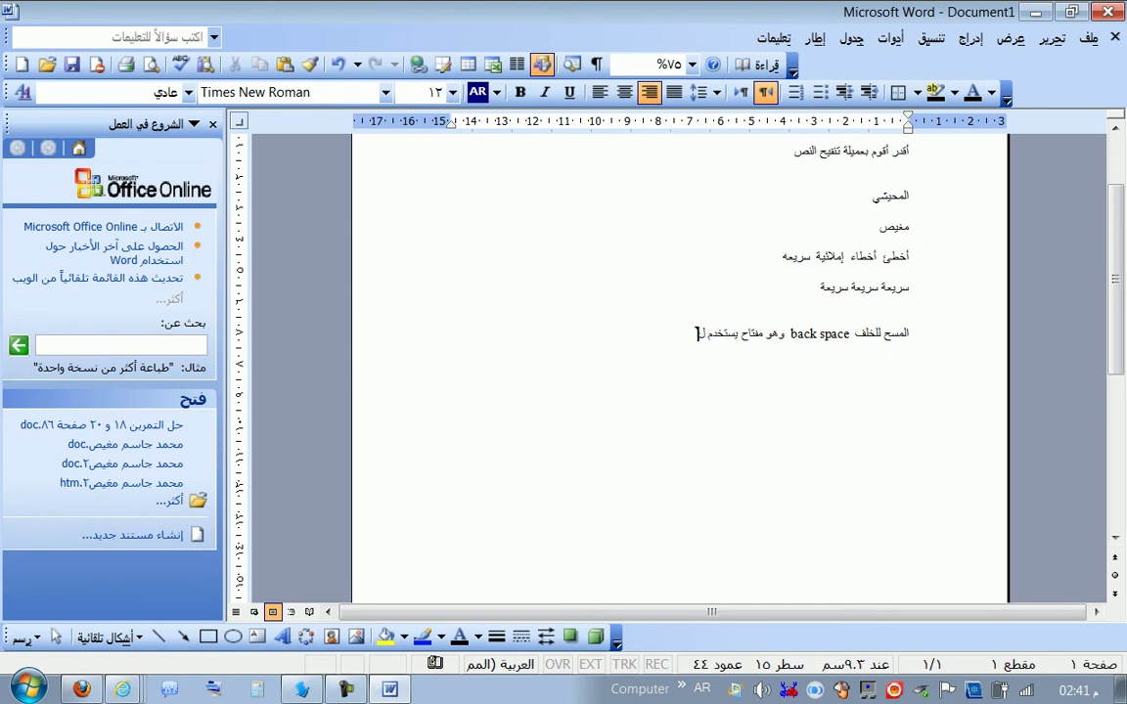
key("Return")
key("BackSpace")
key("BackSpace")
key("BackSpace")
Delete the third repeated سريعة so the line reads سريعة سريعة.
left_click(793, 334)
left_click(863, 333)
left_click(855, 334)
left_click(883, 333)
left_click(877, 286)
key("Left")
key("Left")
key("Left")
key("Left")
key("Left")
key("Left")
key("Delete")
key("Delete")
key("Delete")
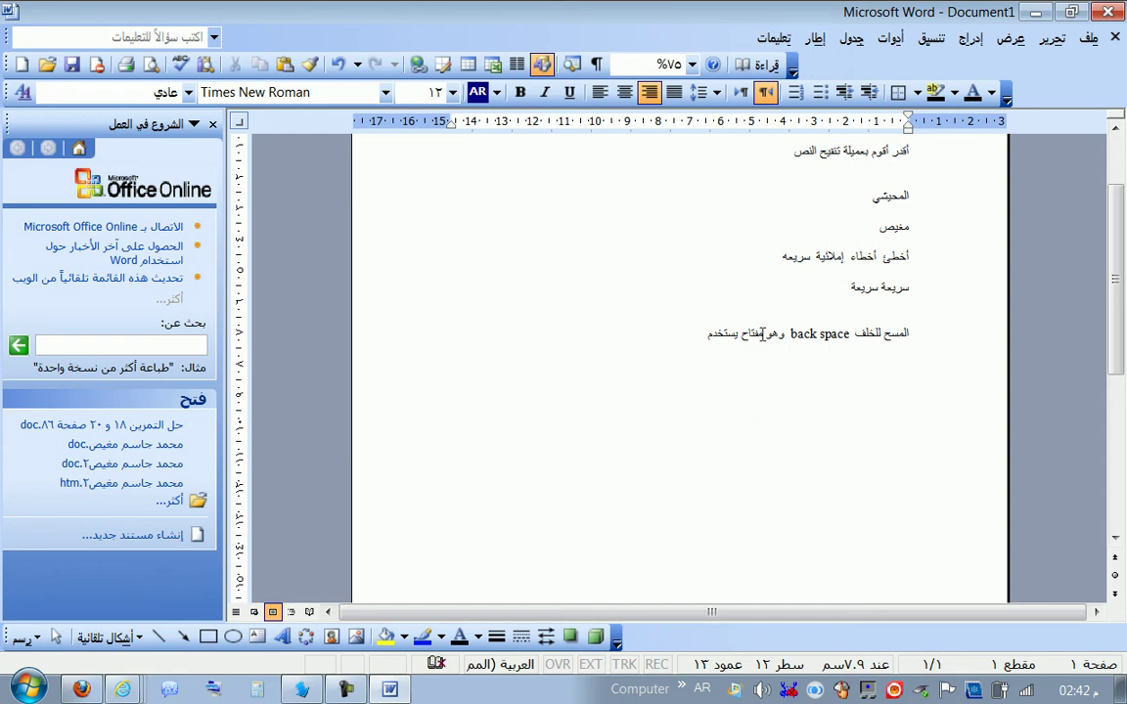
Insert a blank line above the back space line and type the first name before the surname.
key("Return")
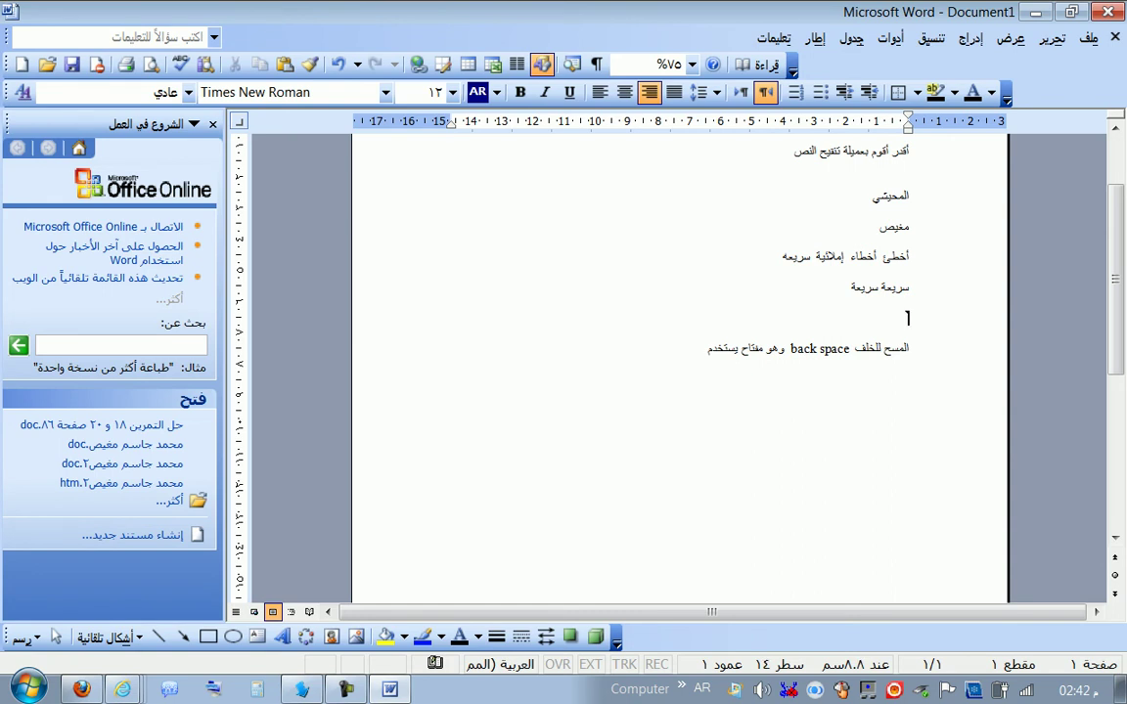
key("Up")
key("Up")
key("Up")
key("Up")
key("Up")
type("محمد")
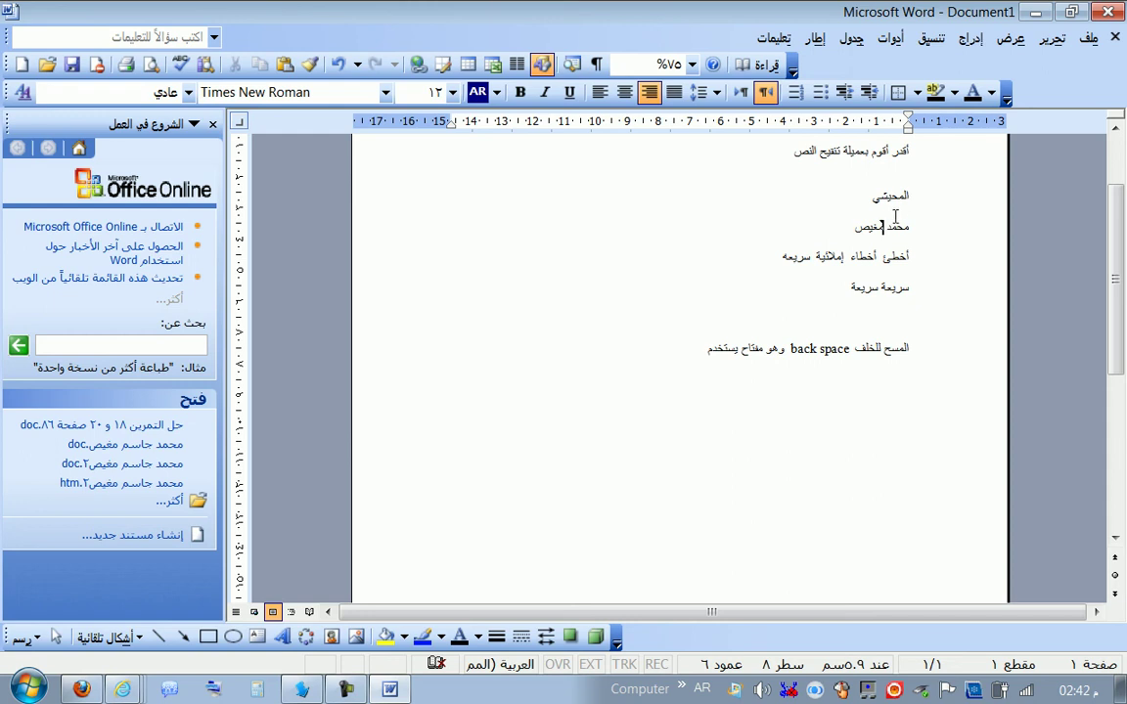
Select the whole spelling-errors line.
left_click_drag(877, 255, 771, 259)
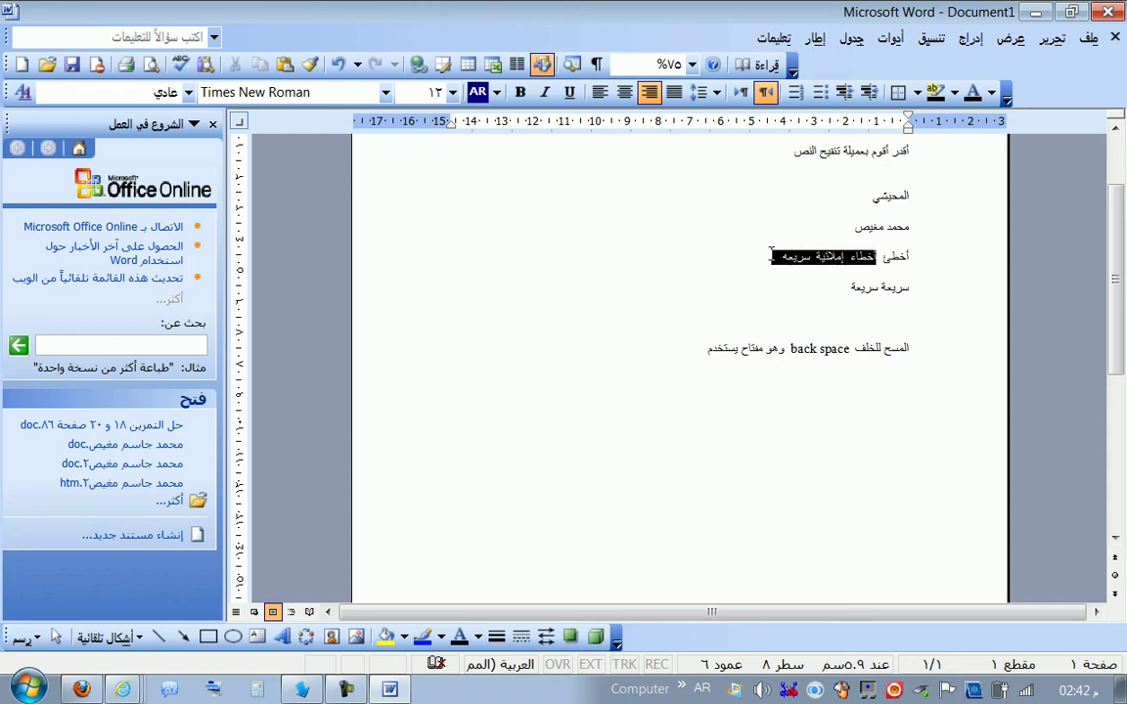
left_click(880, 257)
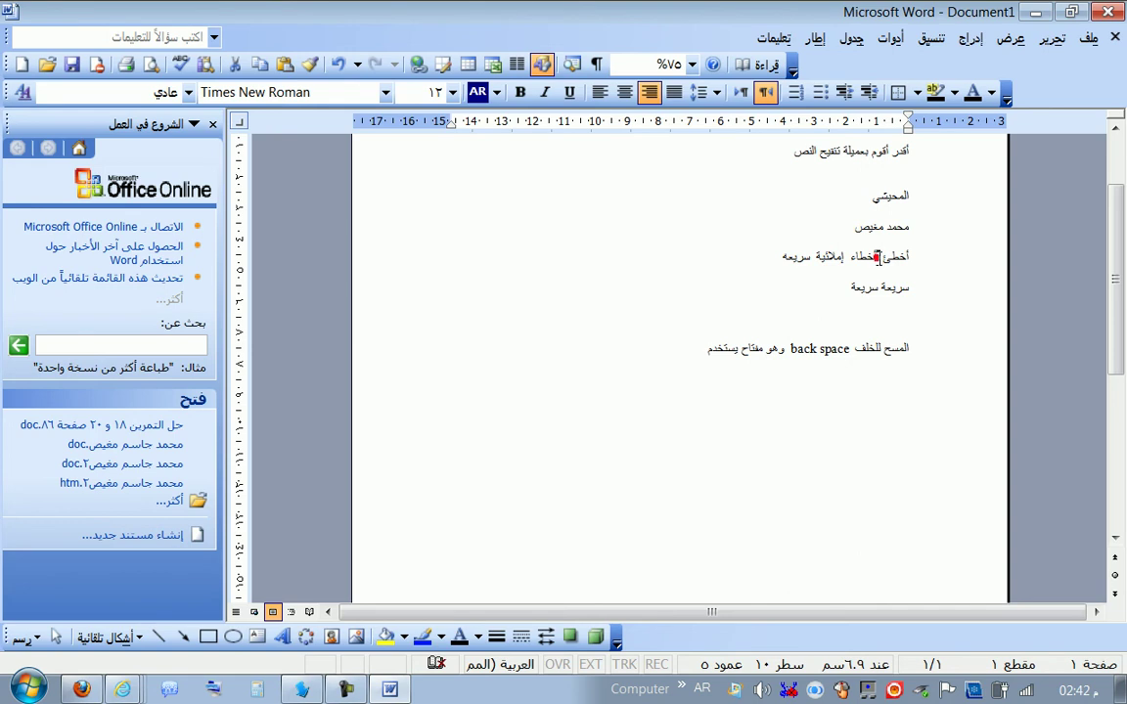
left_click_drag(908, 256, 794, 256)
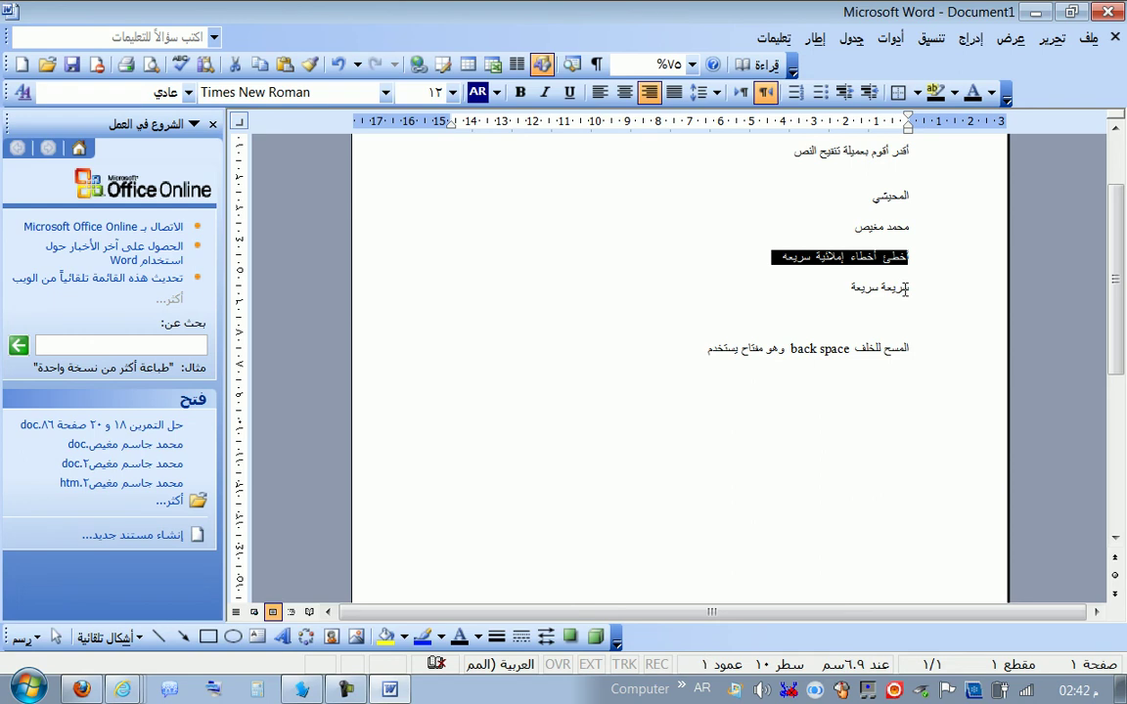
key("BackSpace")
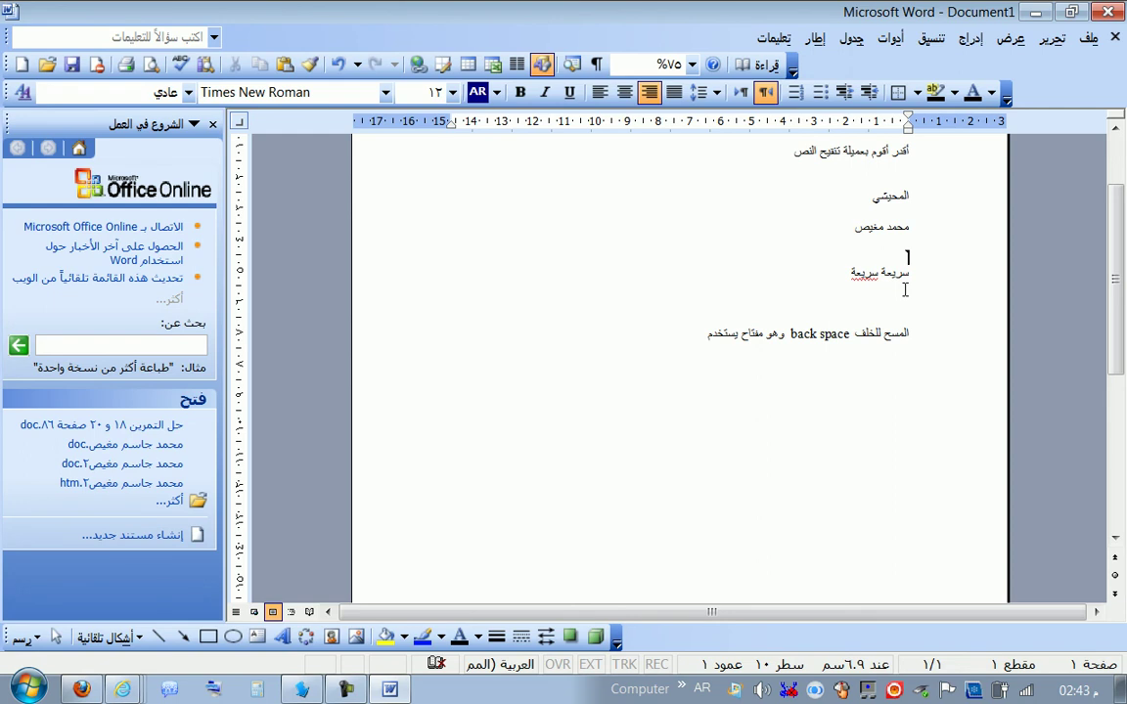
key("ctrl+z")
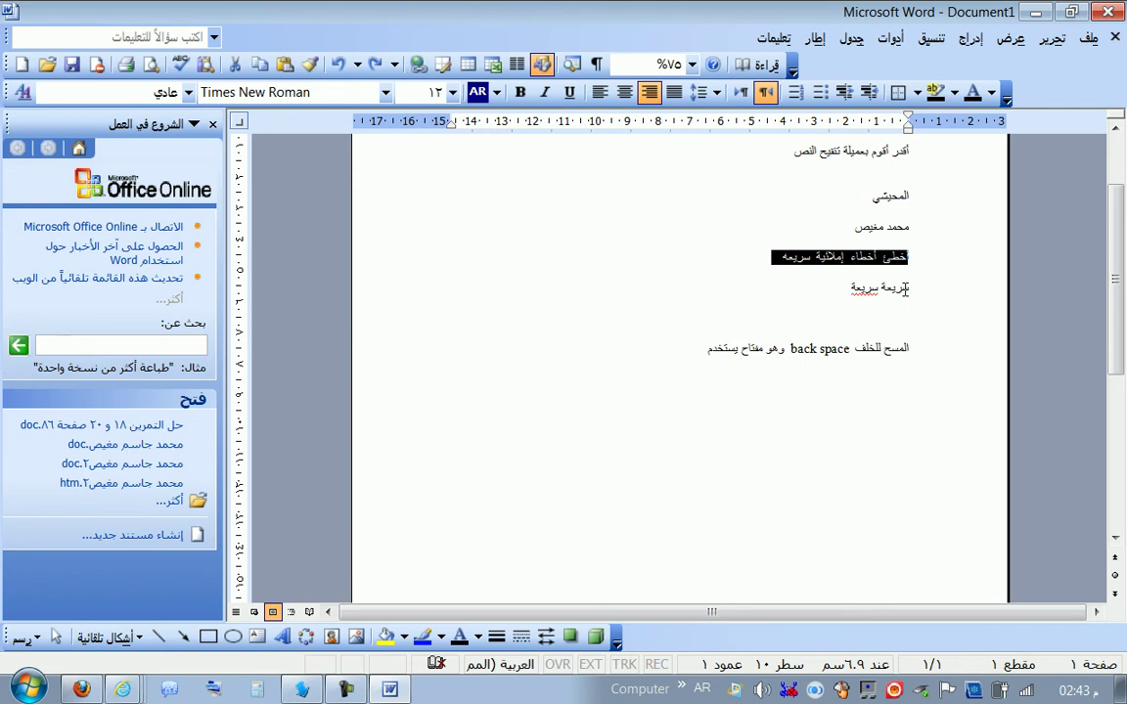
key("BackSpace")
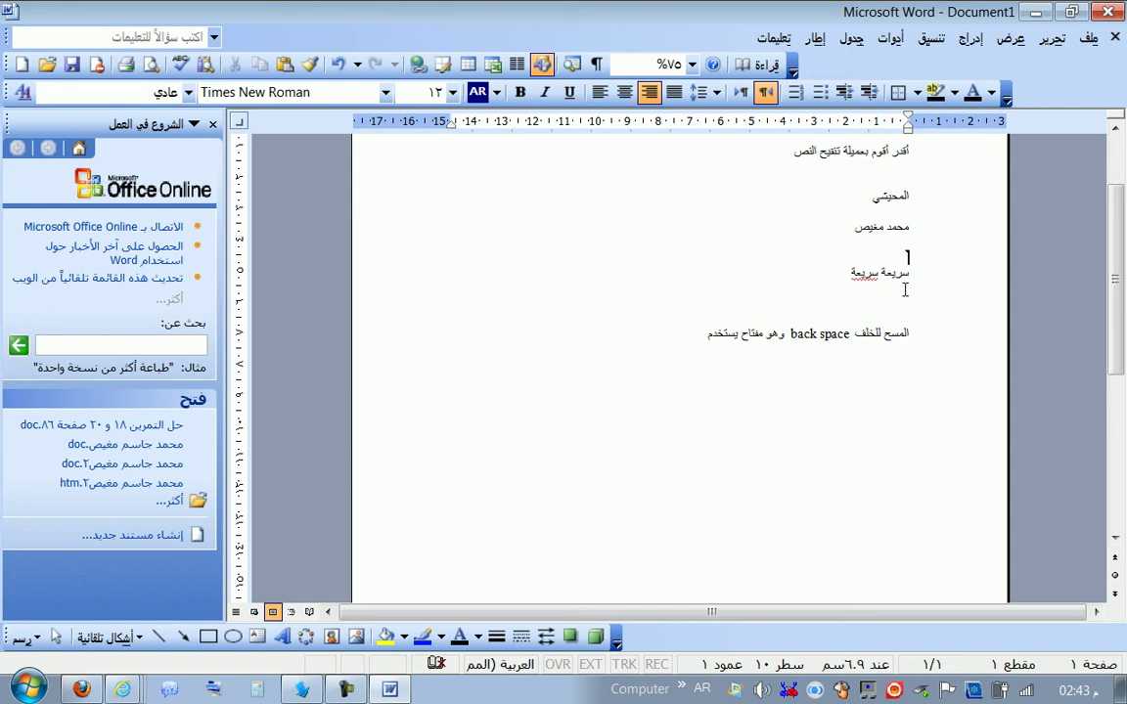
key("ctrl+z")
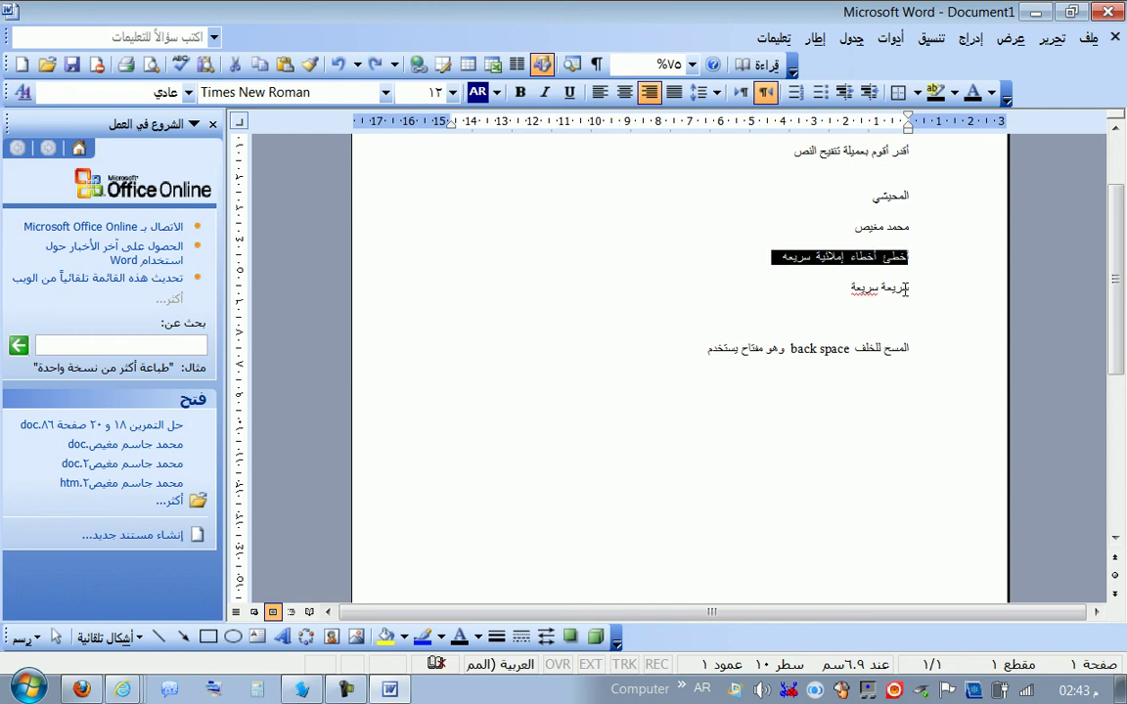
key("BackSpace")
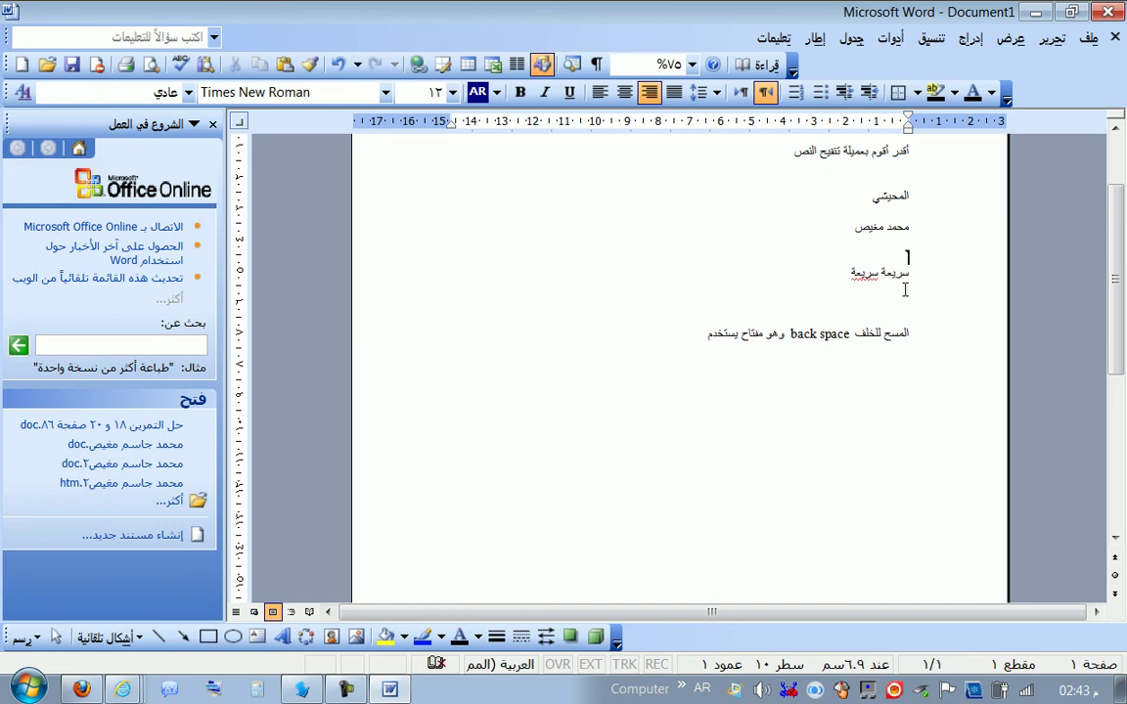
key("ctrl+z")
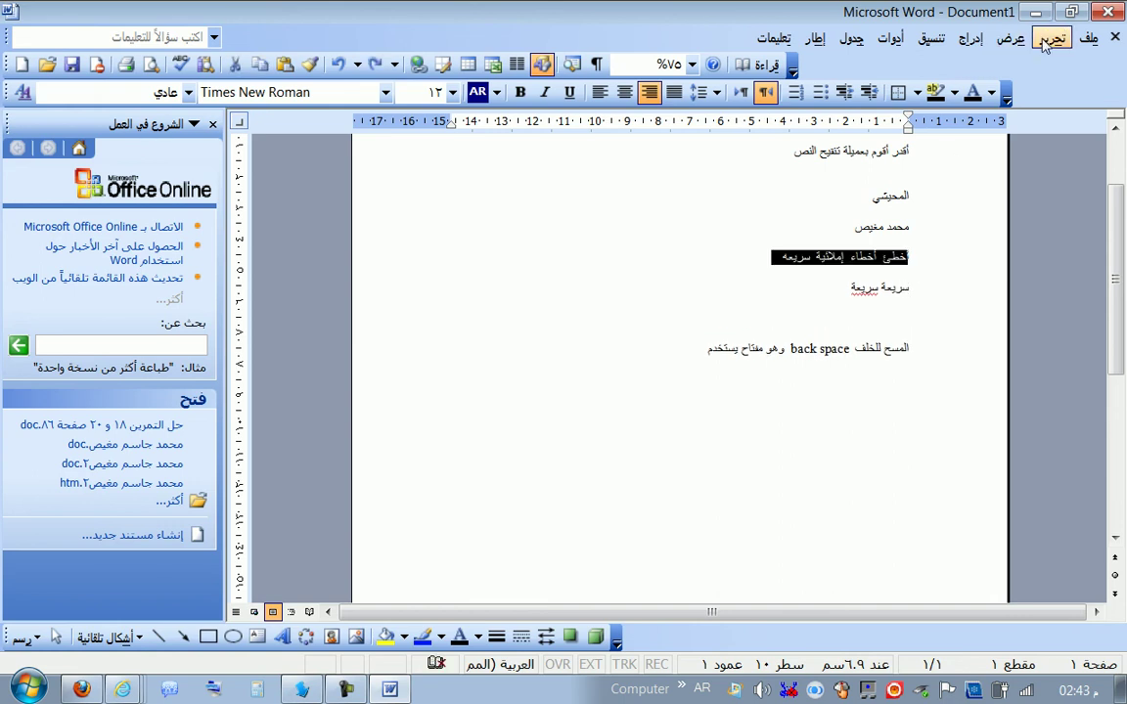
left_click(1049, 38)
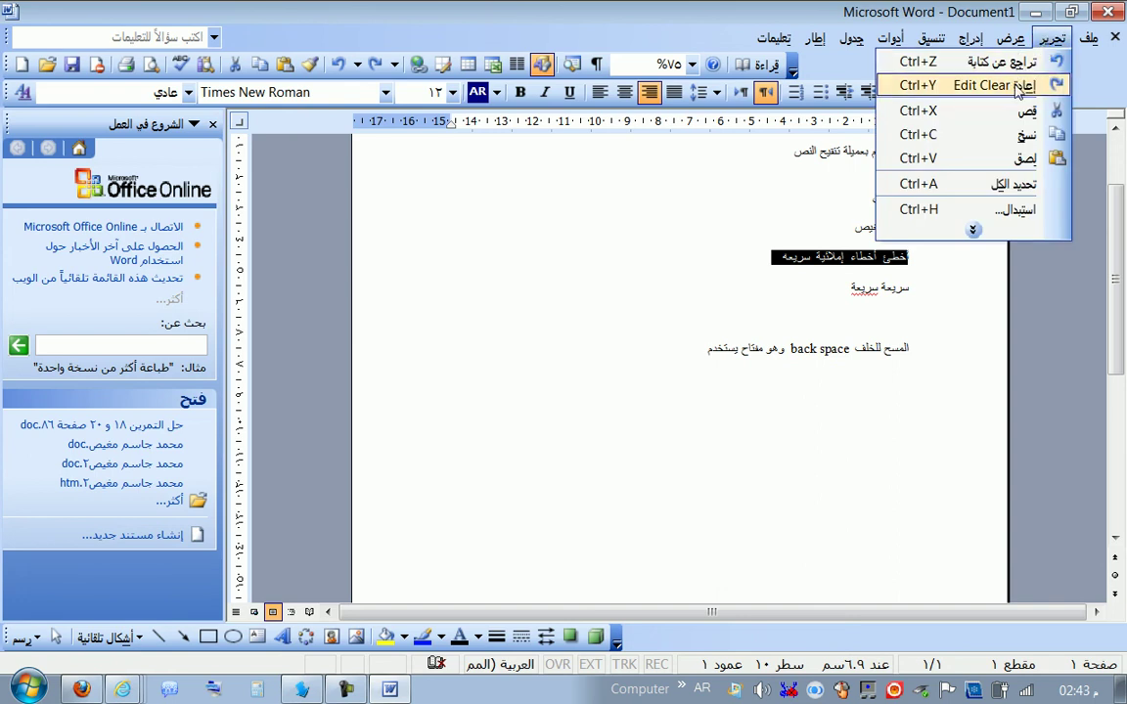
left_click(568, 6)
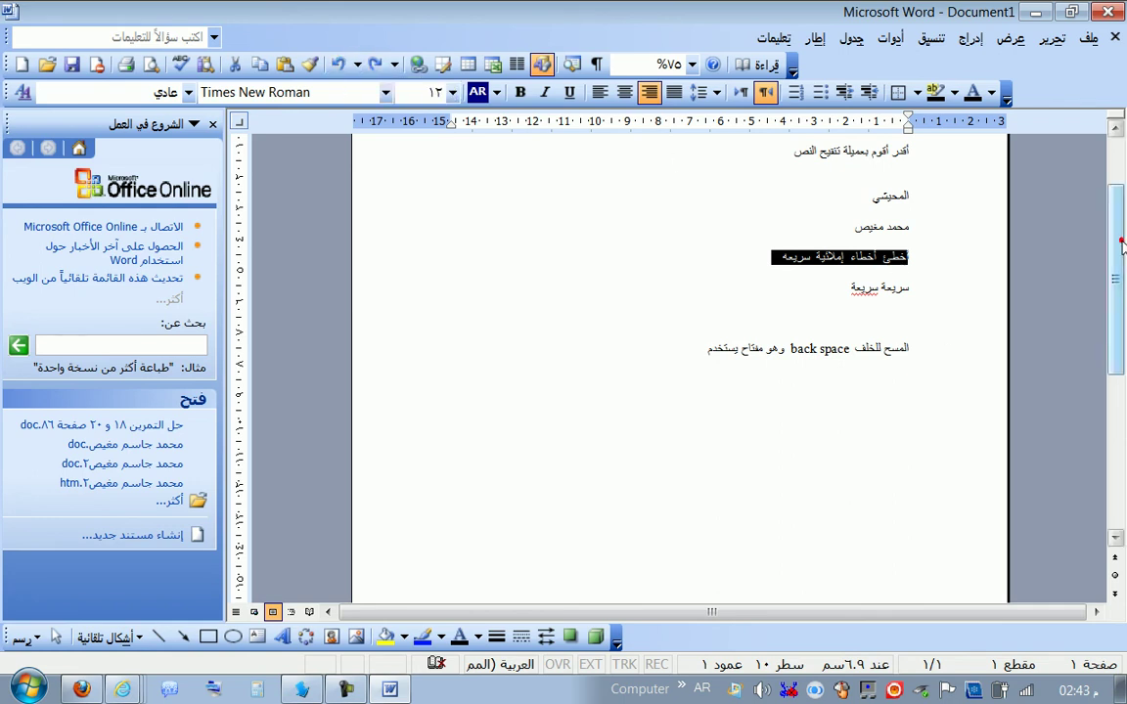
scroll(1124, 235, "up", 1)
scroll(1123, 235, "up", 1)
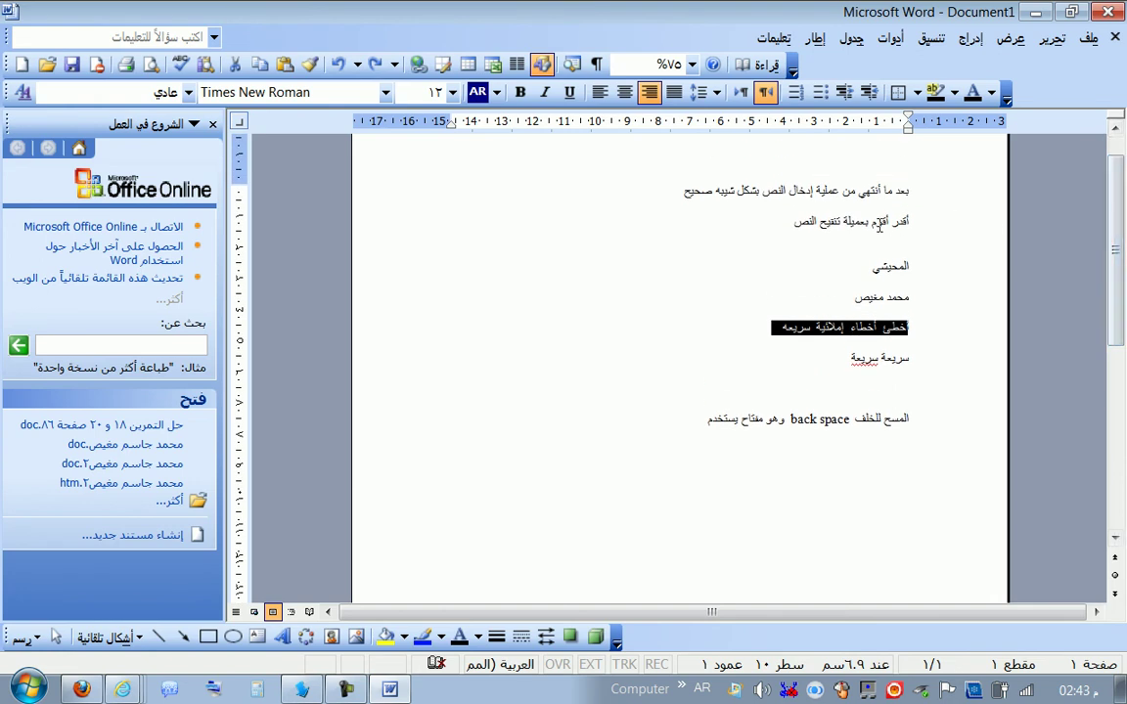
Undo the last two actions from the Undo history list.
left_click(357, 65)
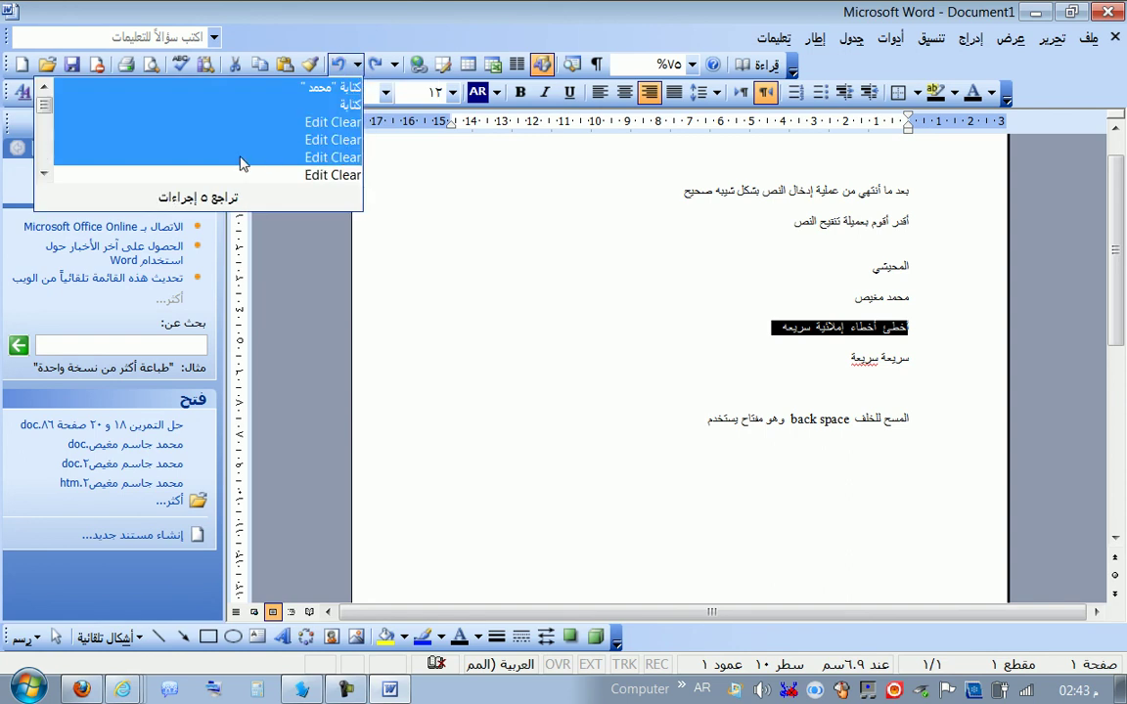
mouse_move(44, 105)
left_mouse_down()
mouse_move(43, 127)
mouse_move(130, 159)
left_mouse_up()
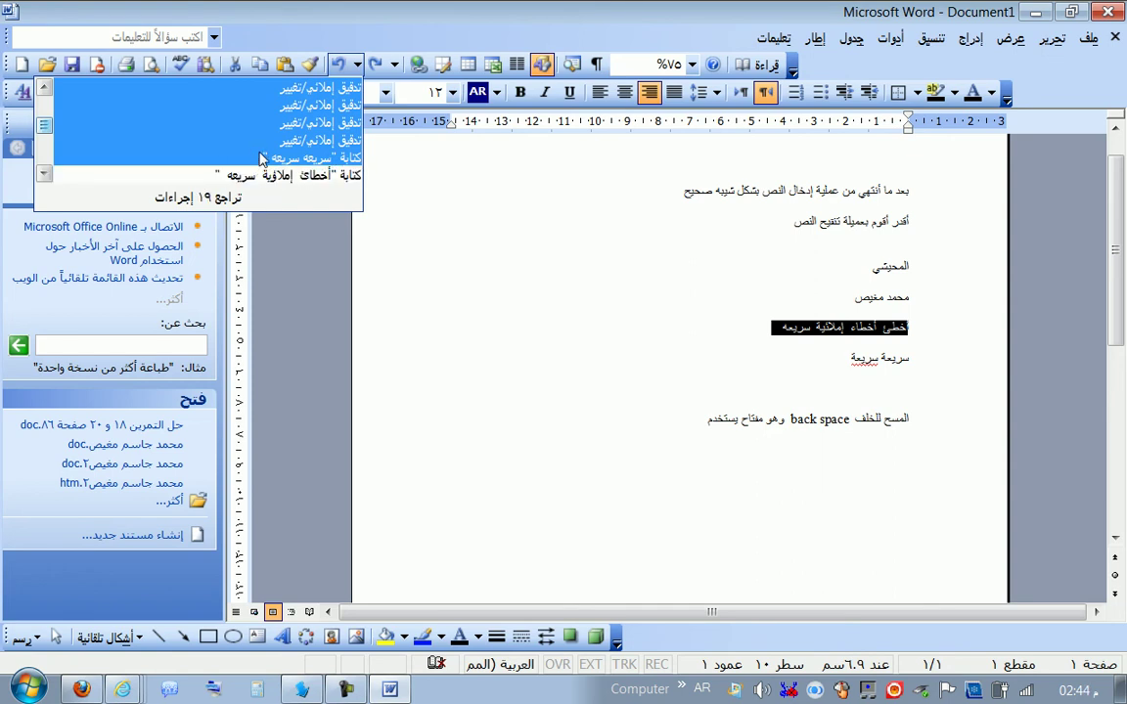
left_click(43, 104)
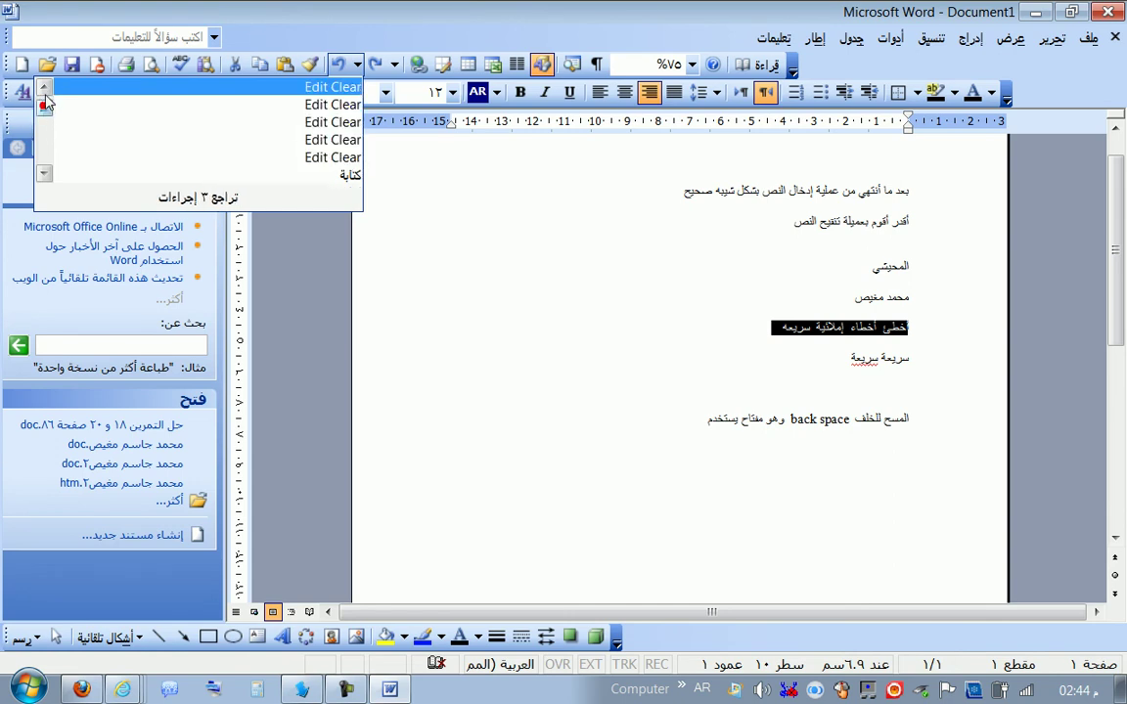
left_click(43, 87)
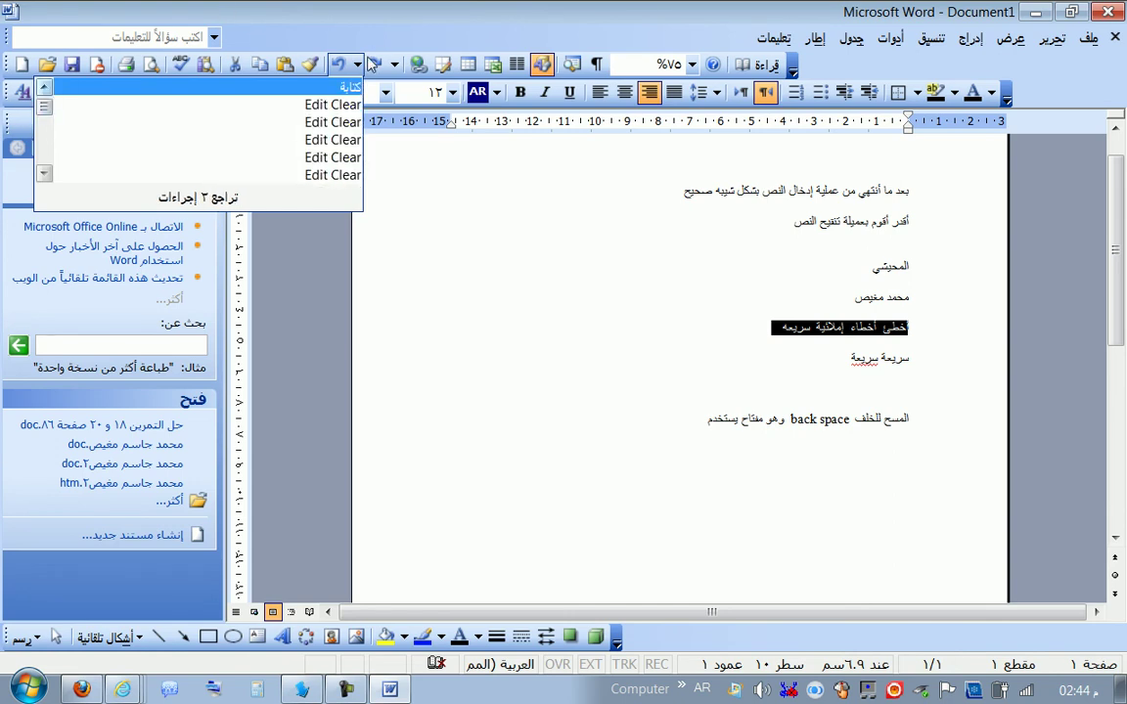
left_click(338, 64)
left_click(337, 64)
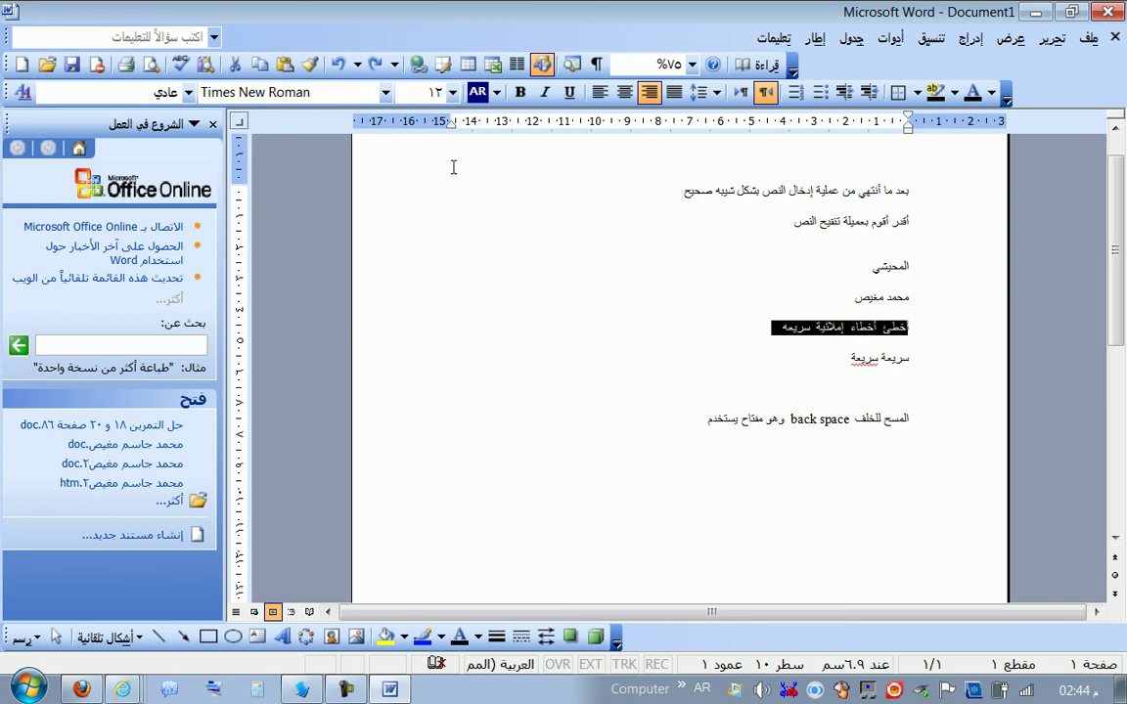
left_click(396, 65)
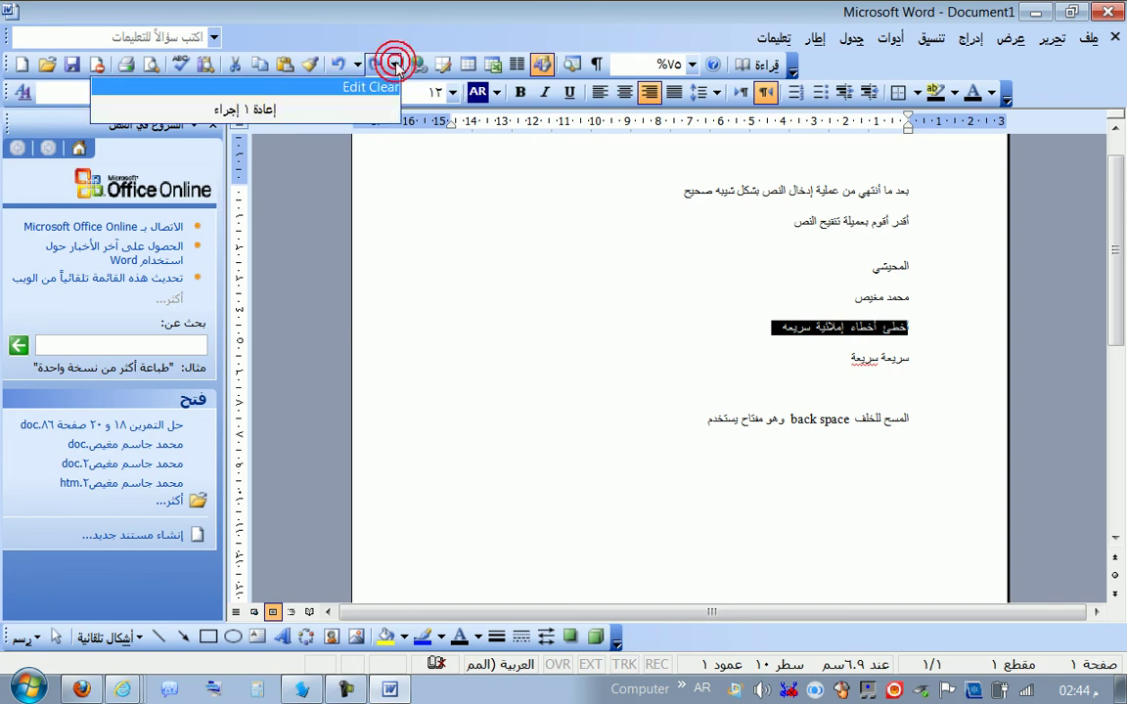
left_click(428, 33)
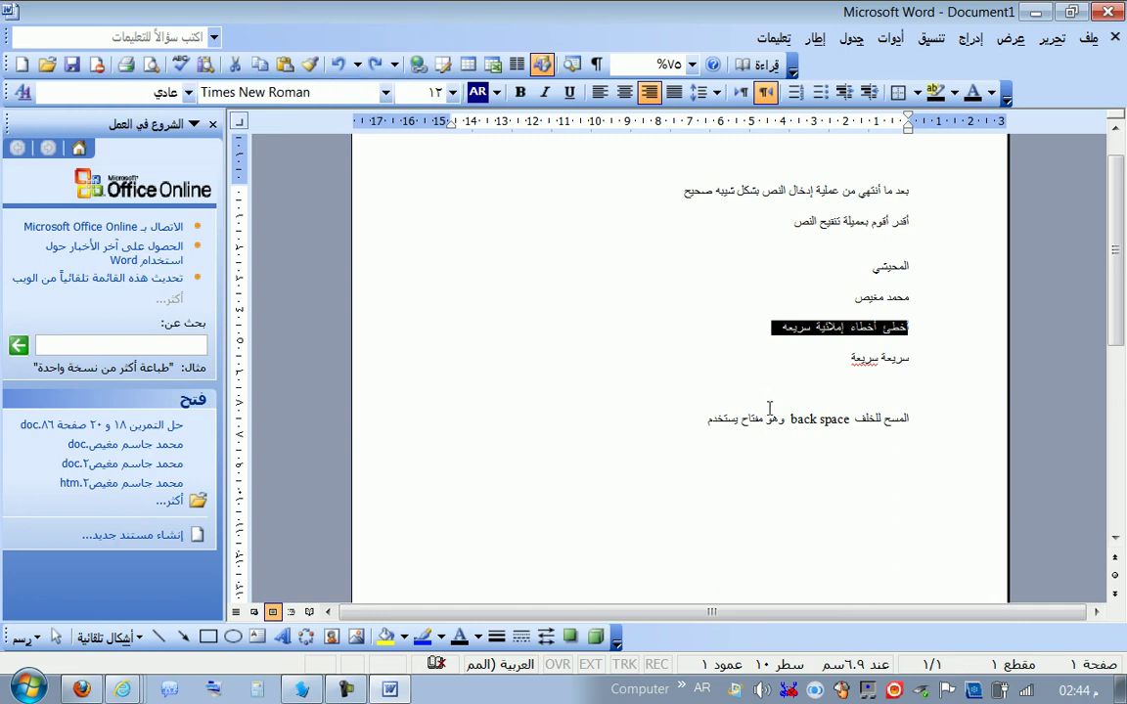
left_click(762, 339)
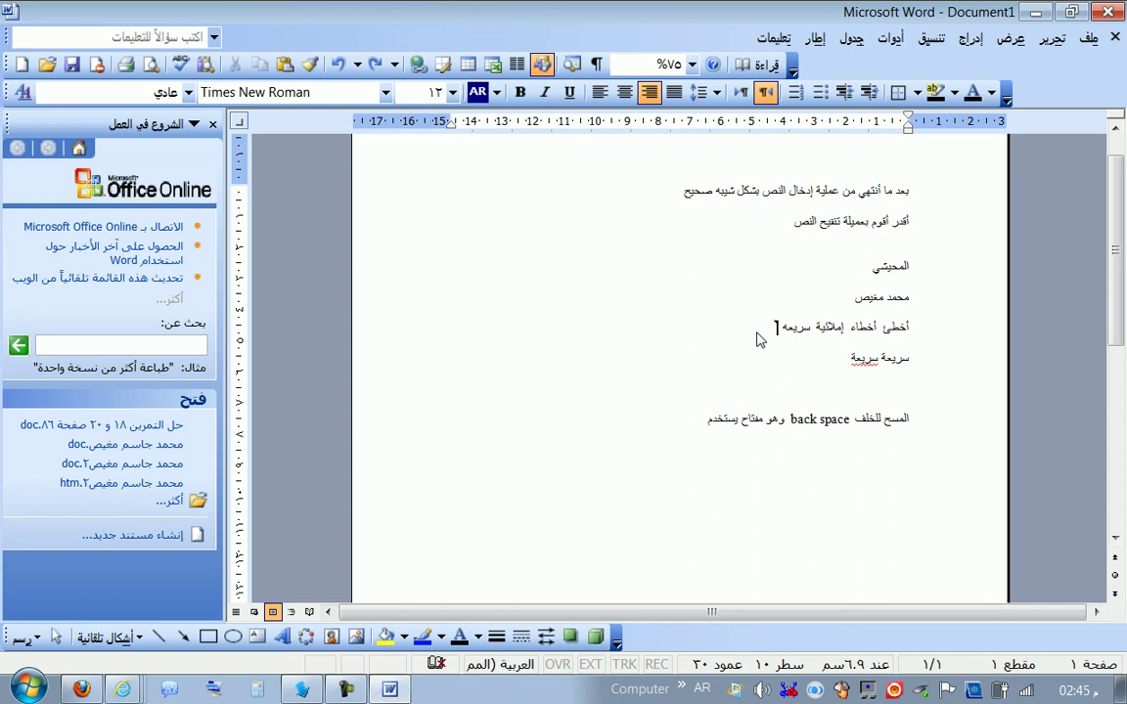
left_click(729, 376)
left_click(969, 38)
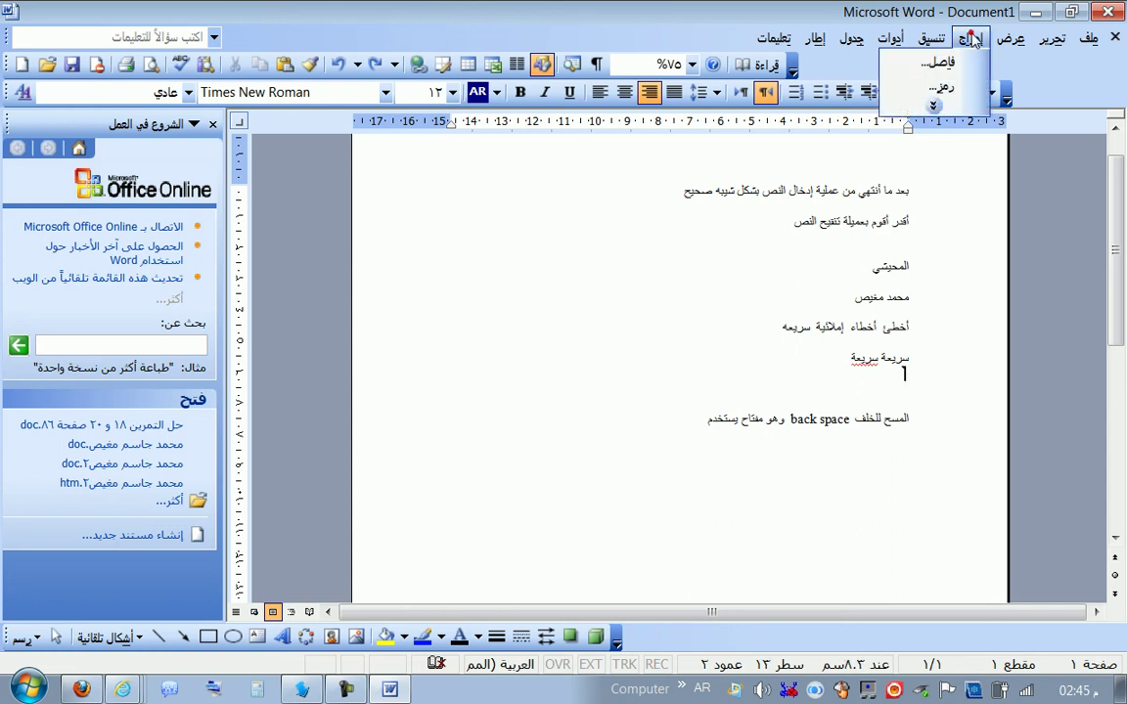
left_click(934, 106)
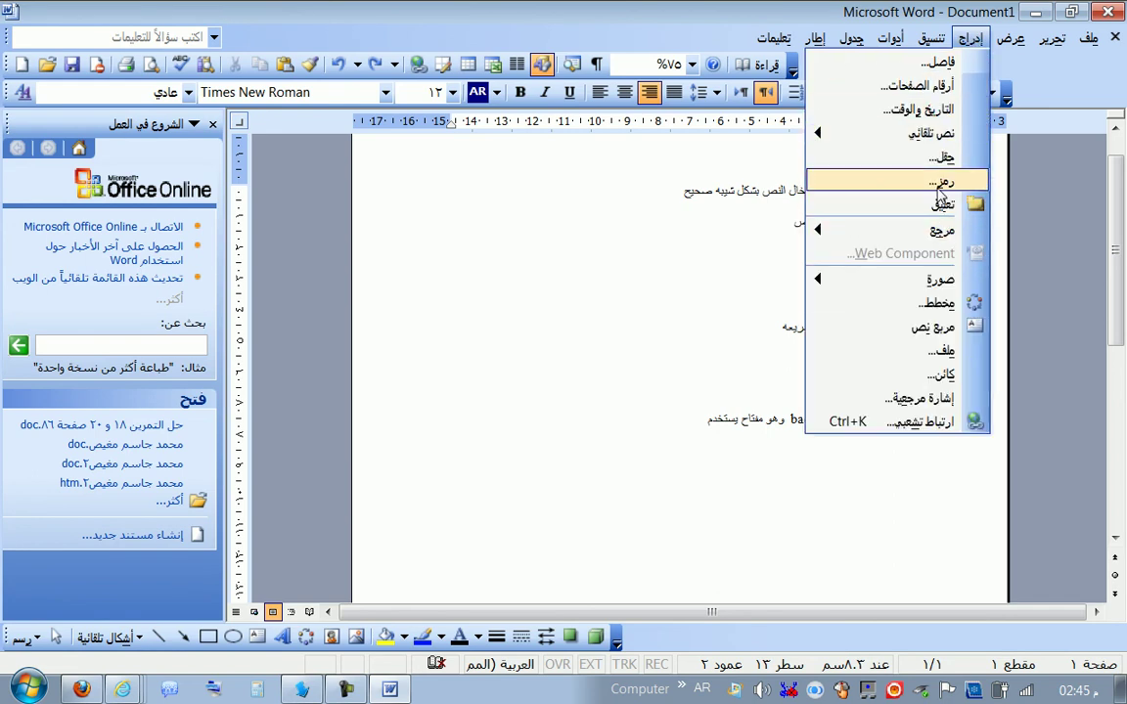
left_click(939, 183)
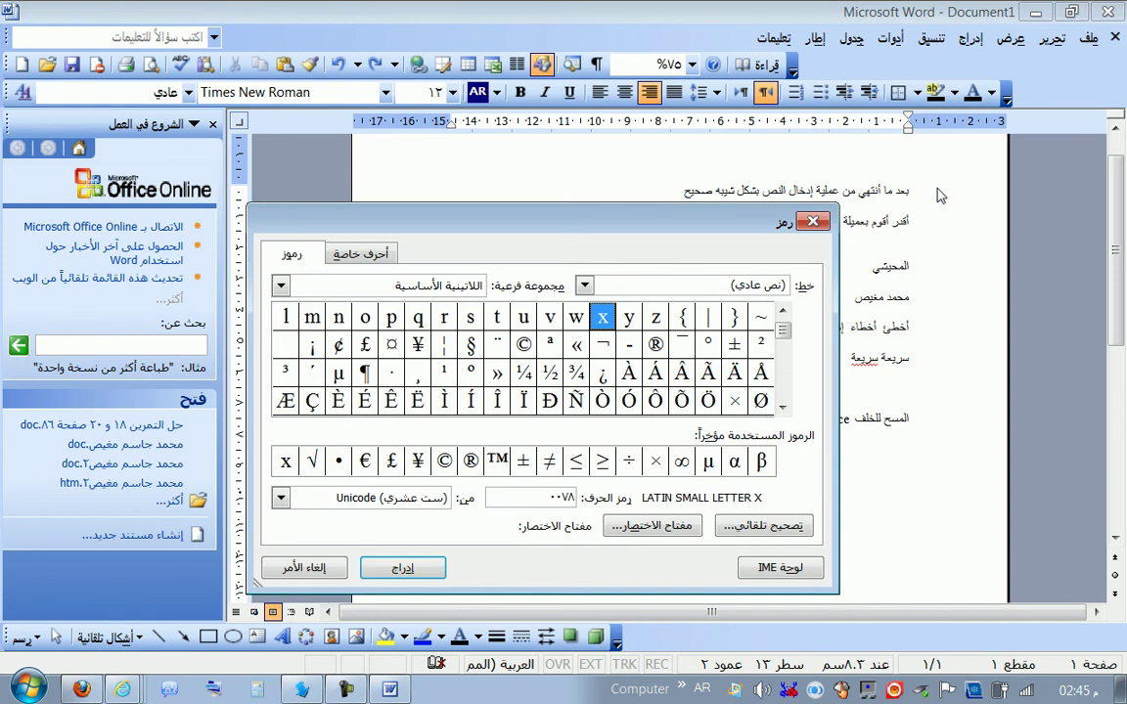
left_click(29, 690)
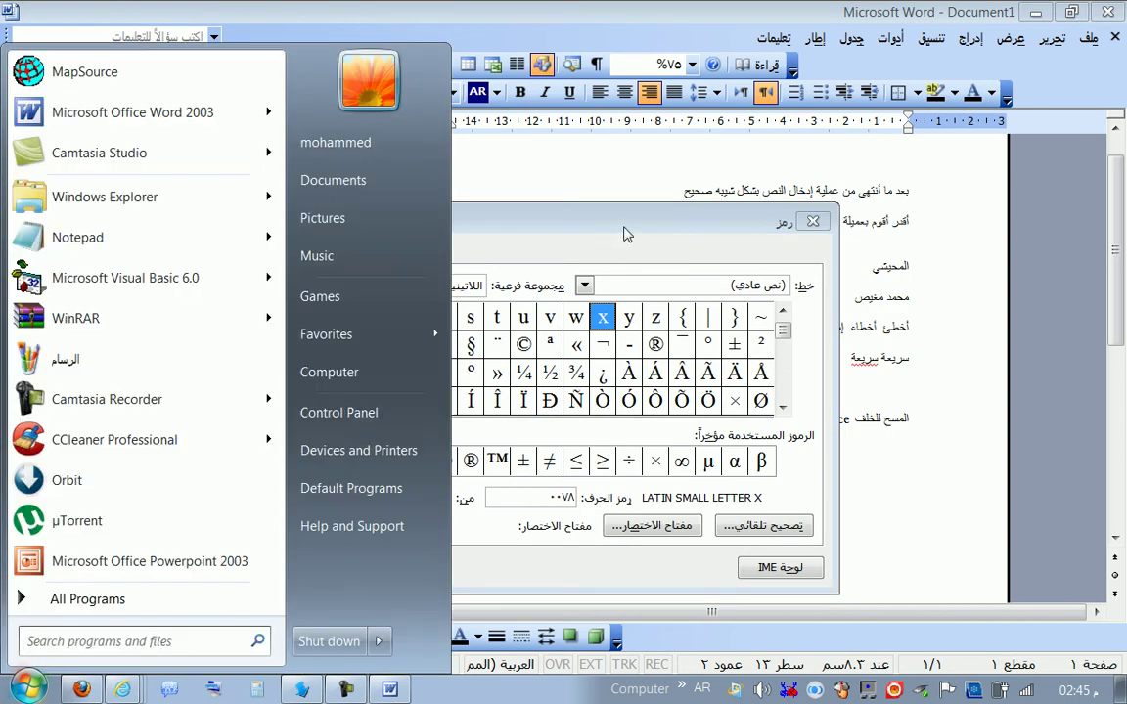
left_click(626, 235)
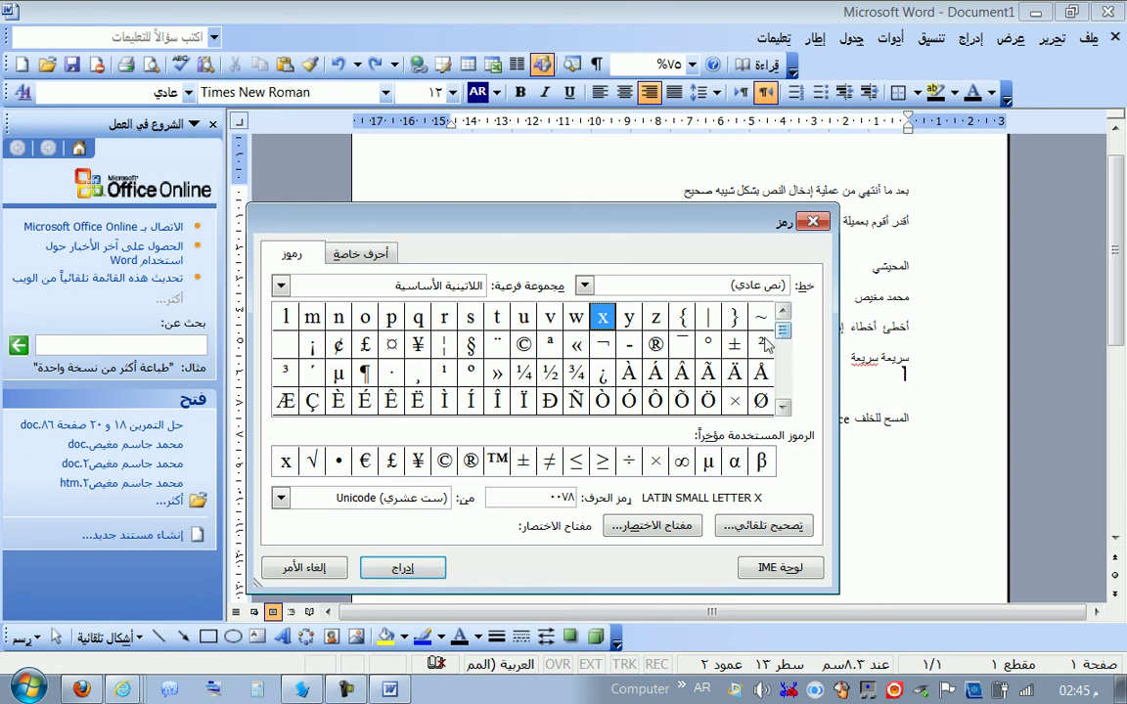
left_click(734, 343)
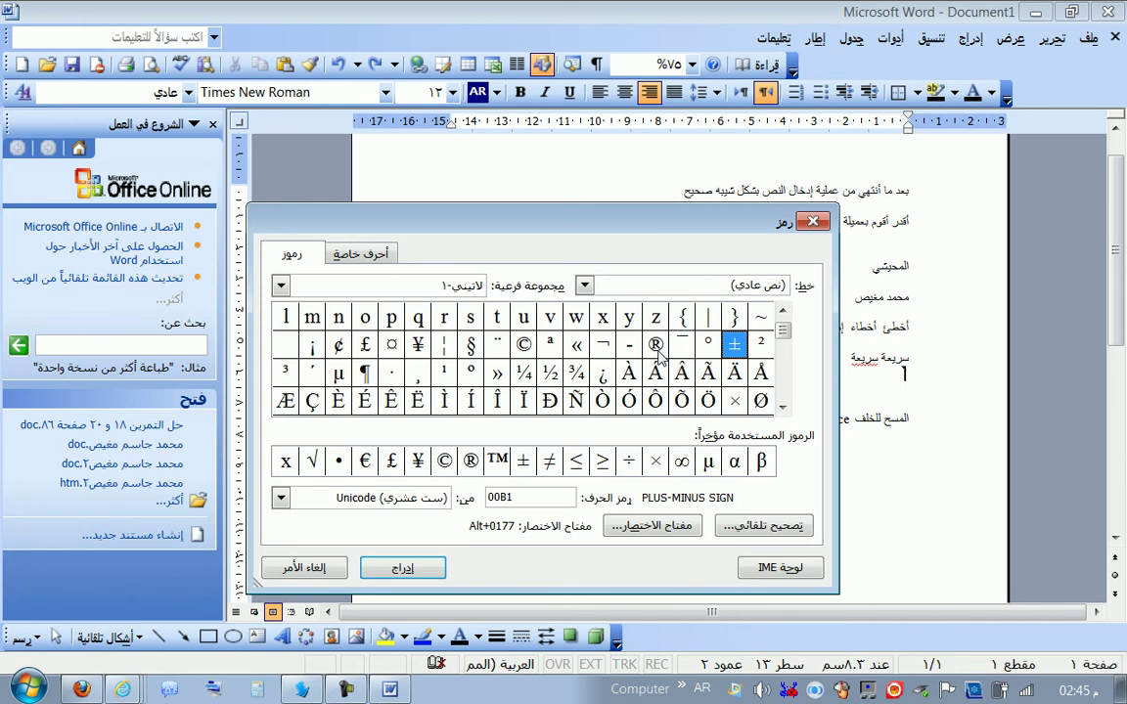
left_click(525, 346)
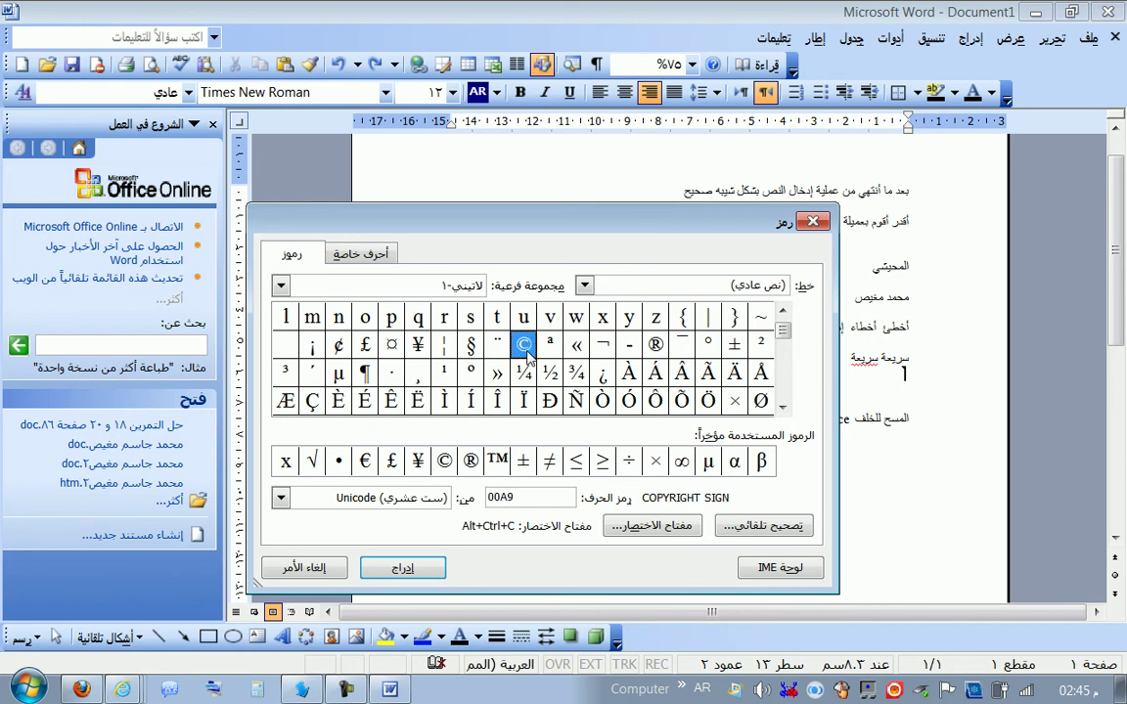
left_click_drag(790, 337, 789, 354)
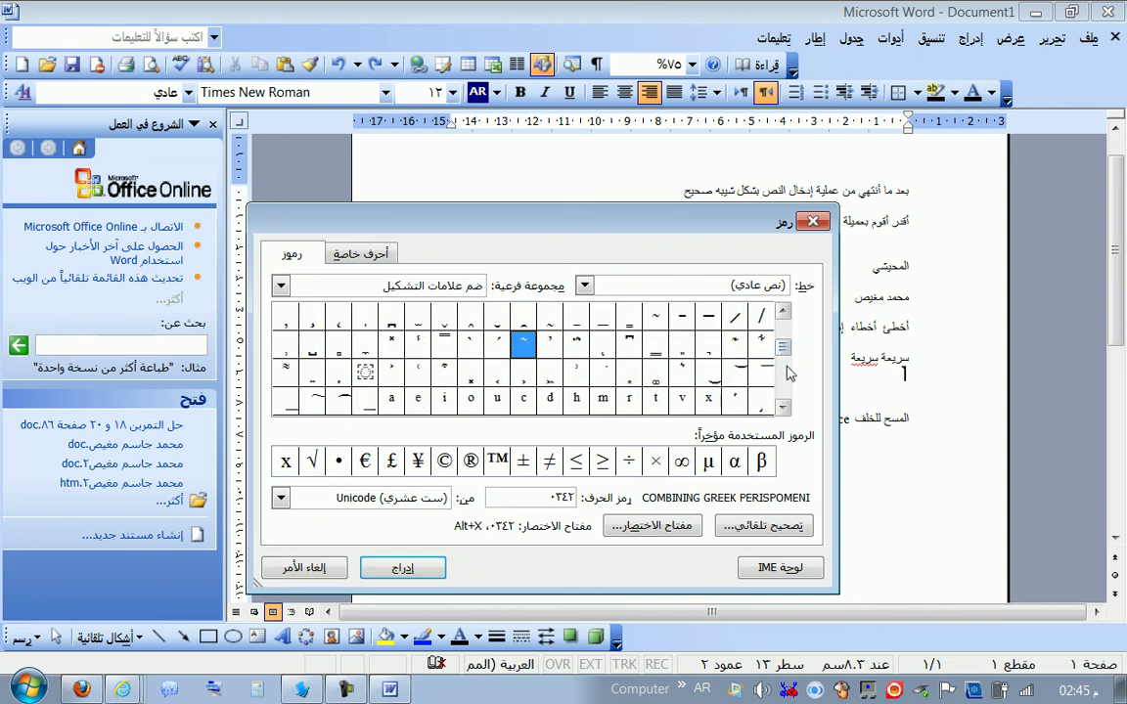
left_click(786, 376)
left_click(787, 380)
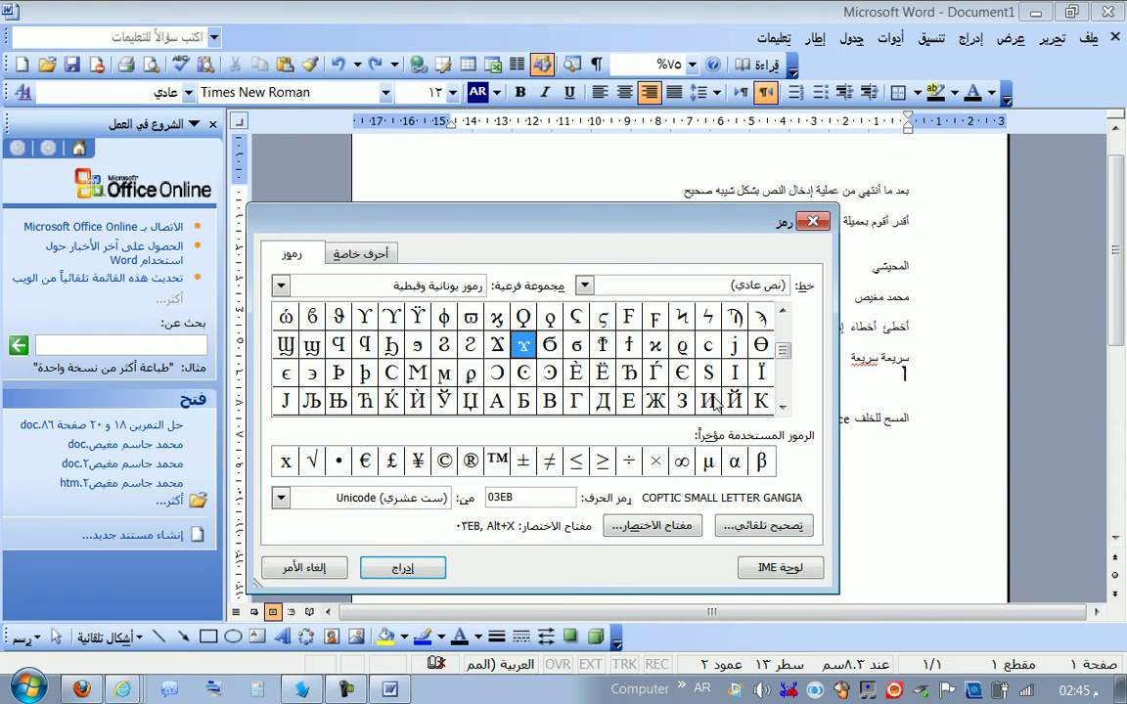
left_click_drag(783, 350, 784, 376)
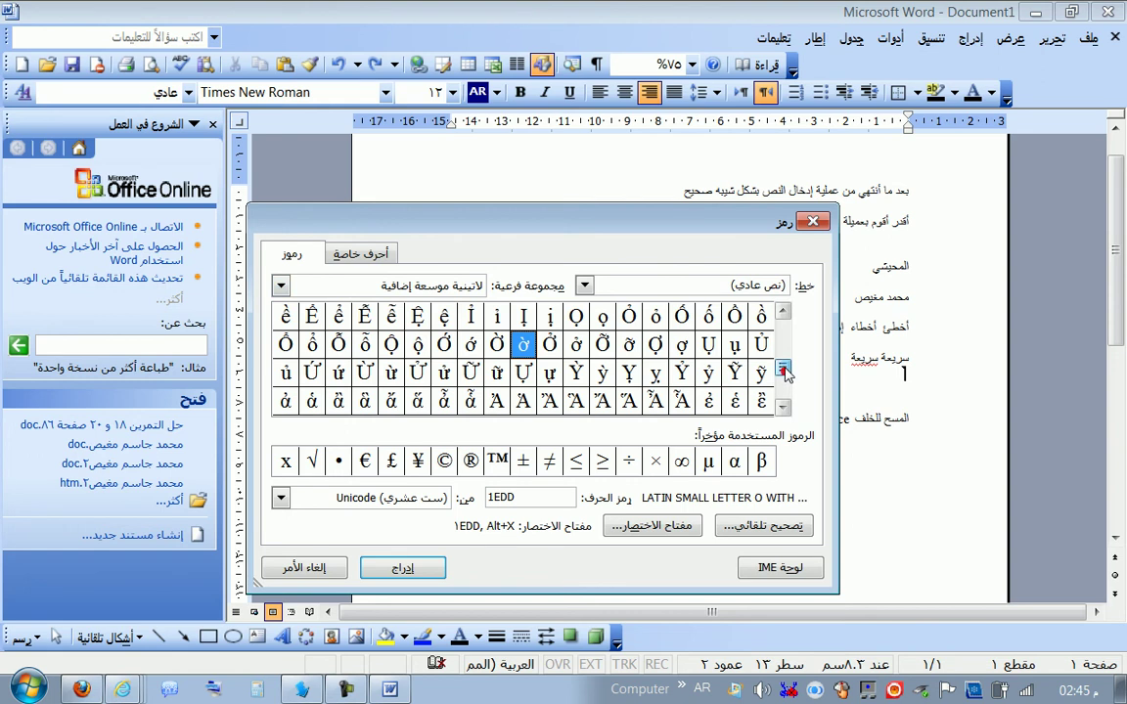
left_click_drag(783, 372, 782, 344)
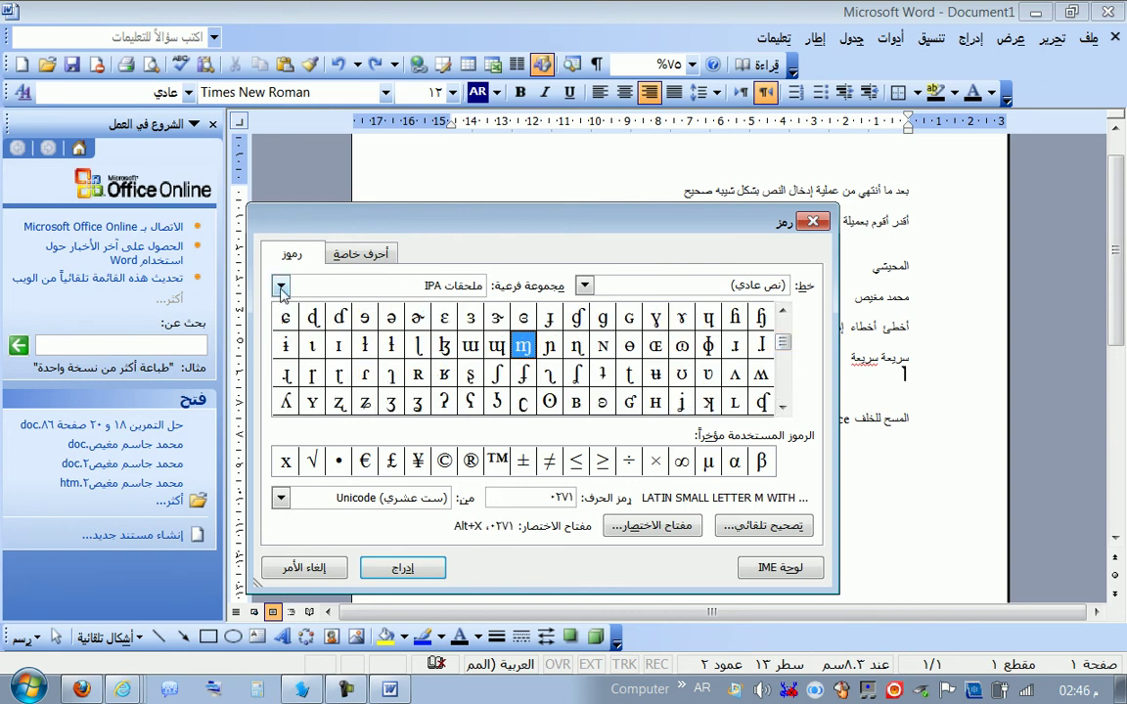
left_click(281, 287)
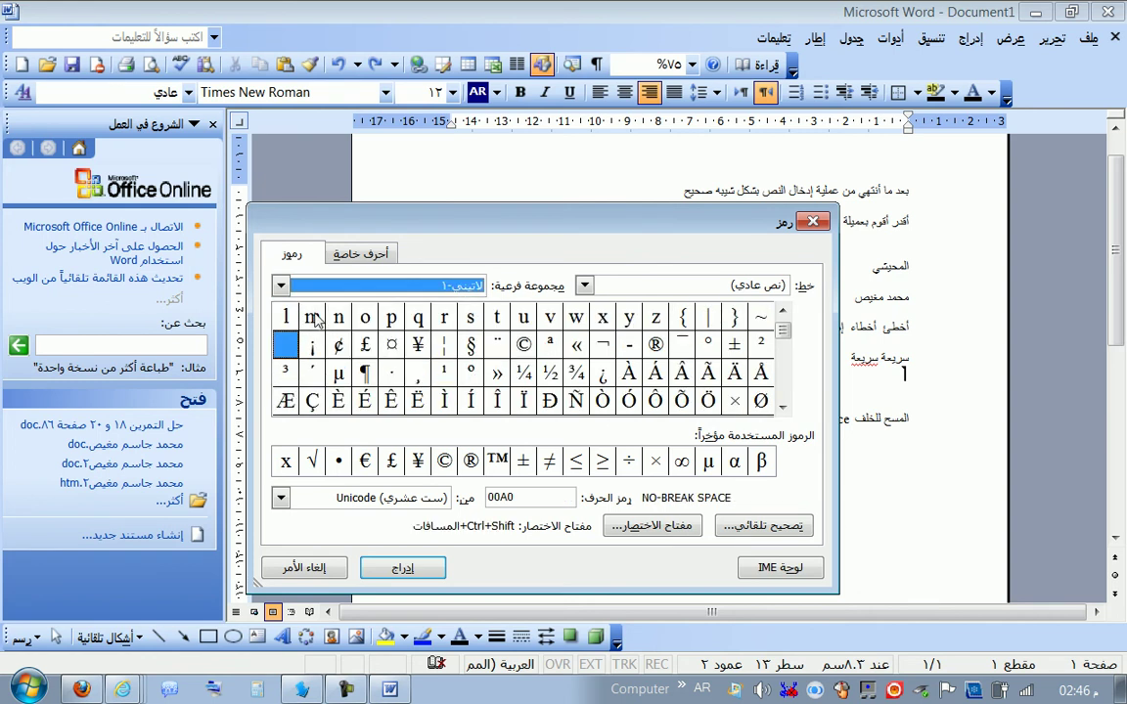
Browse the Symbol dialog's character subsets, settling on Arrows.
left_click(280, 285)
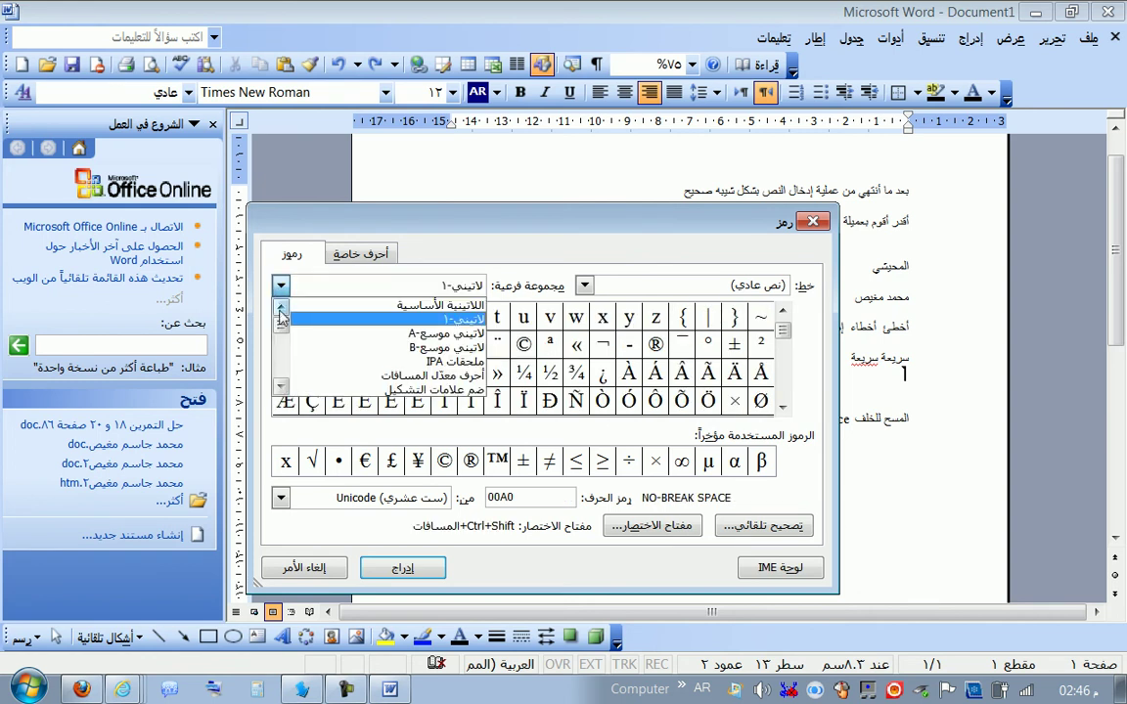
left_click_drag(280, 323, 283, 362)
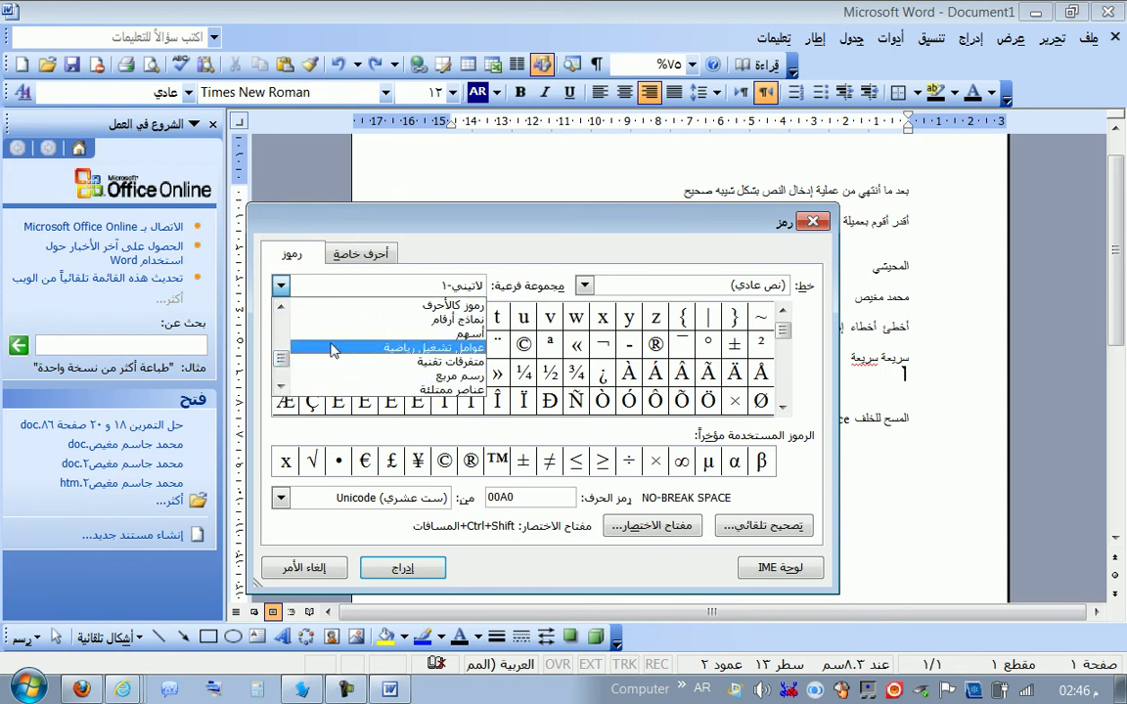
left_click(299, 332)
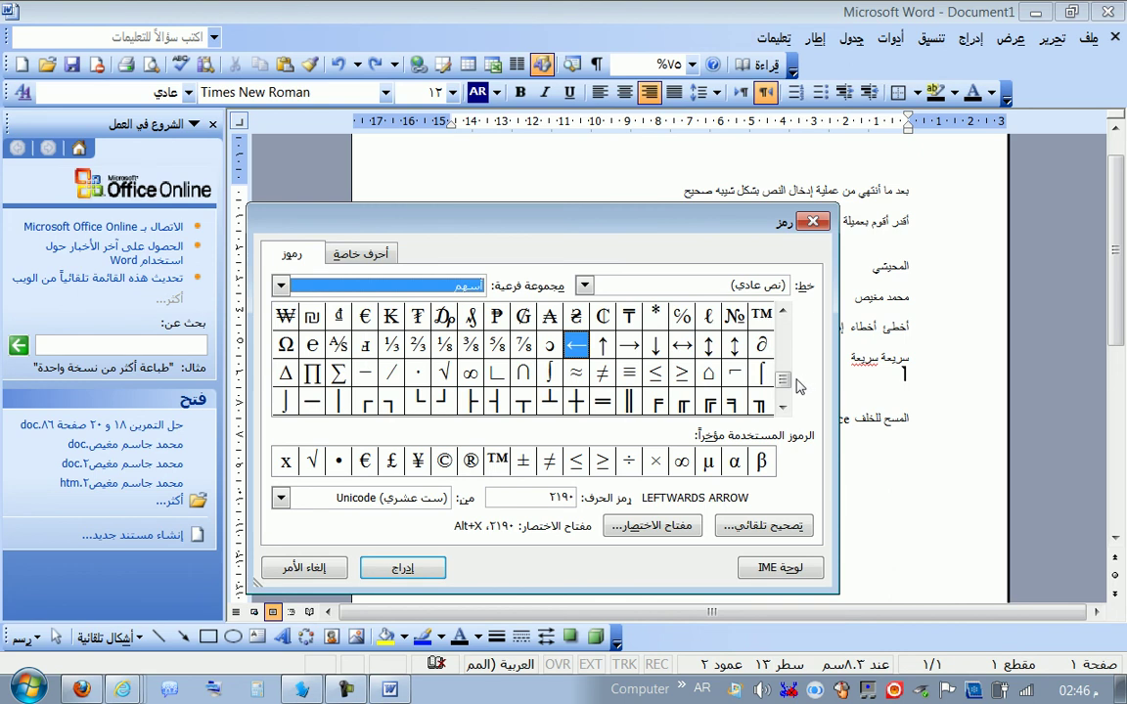
left_click(410, 284)
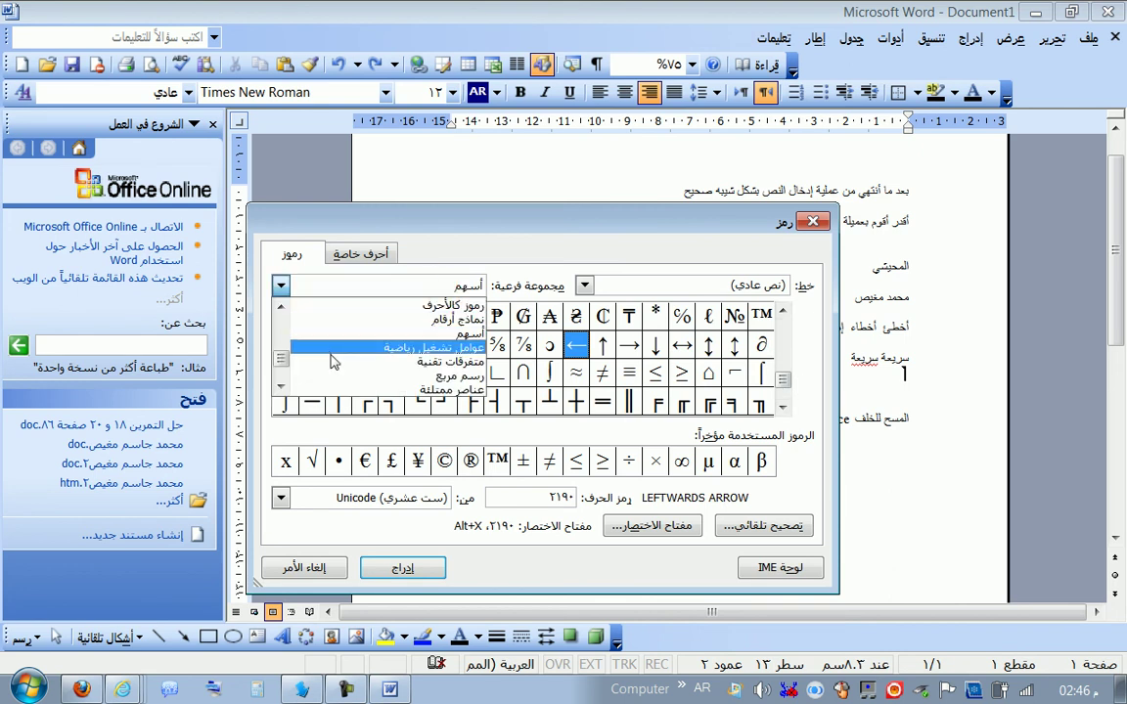
mouse_move(287, 332)
left_mouse_down()
mouse_move(282, 311)
mouse_move(281, 389)
left_mouse_up()
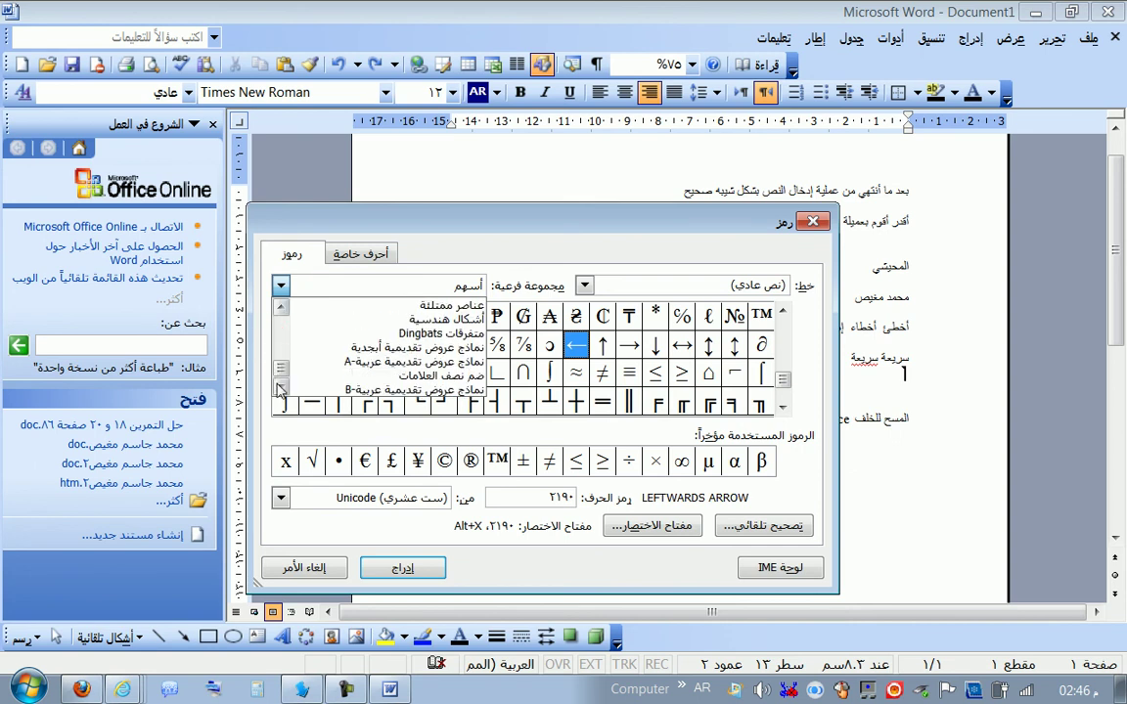
left_click(282, 330)
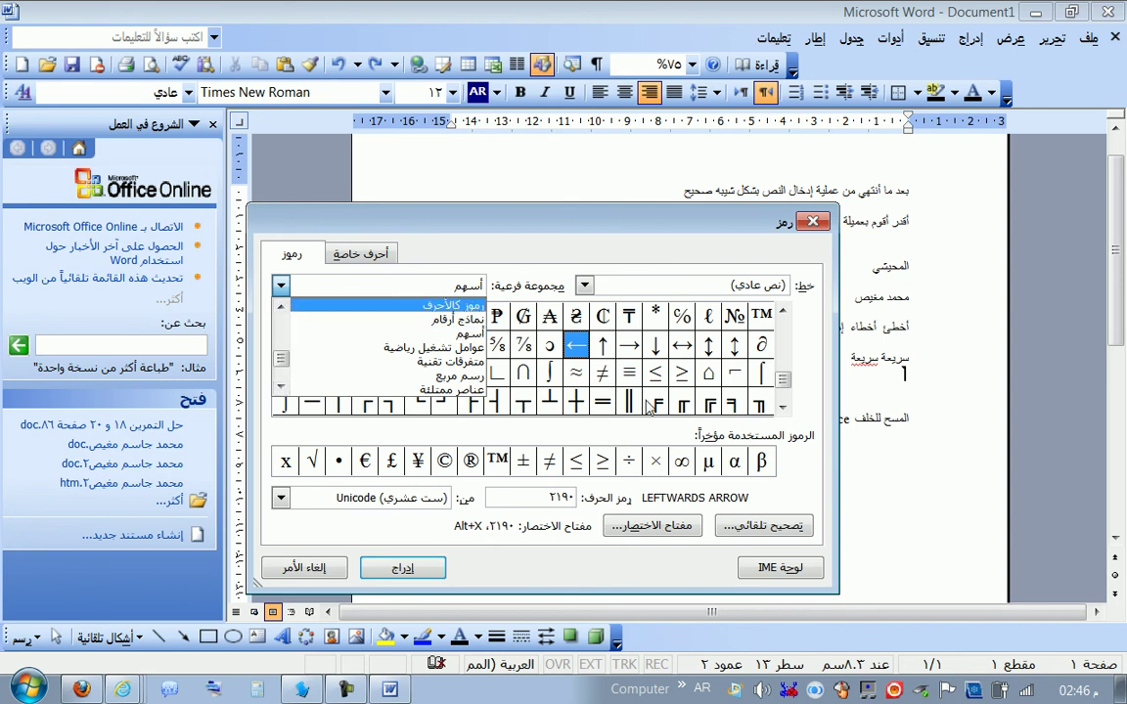
left_click(820, 354)
left_click_drag(782, 381, 788, 344)
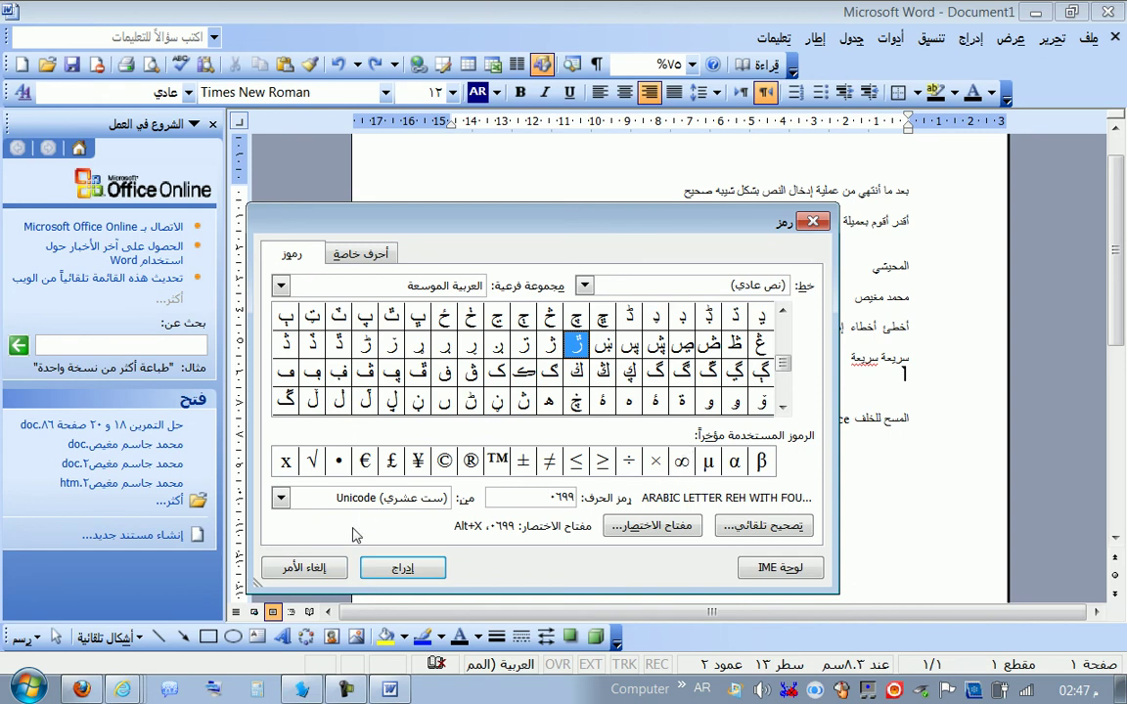
Insert the © sign from Recently used symbols and close the Symbol dialog.
left_click(446, 462)
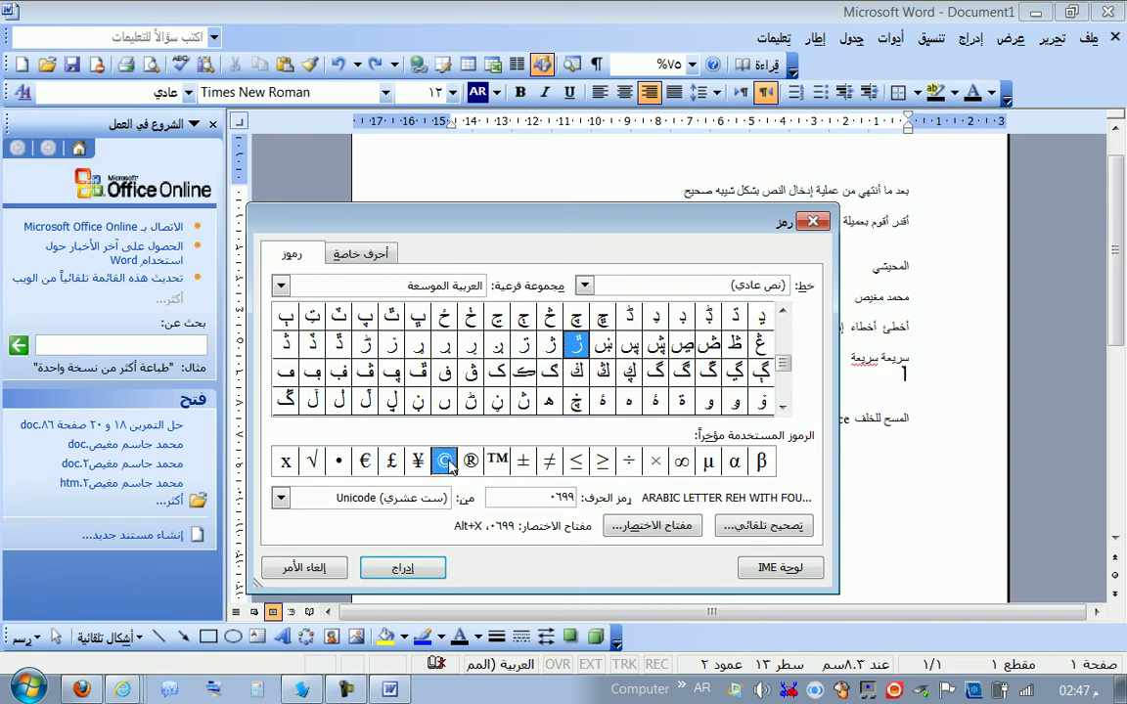
left_click(375, 572)
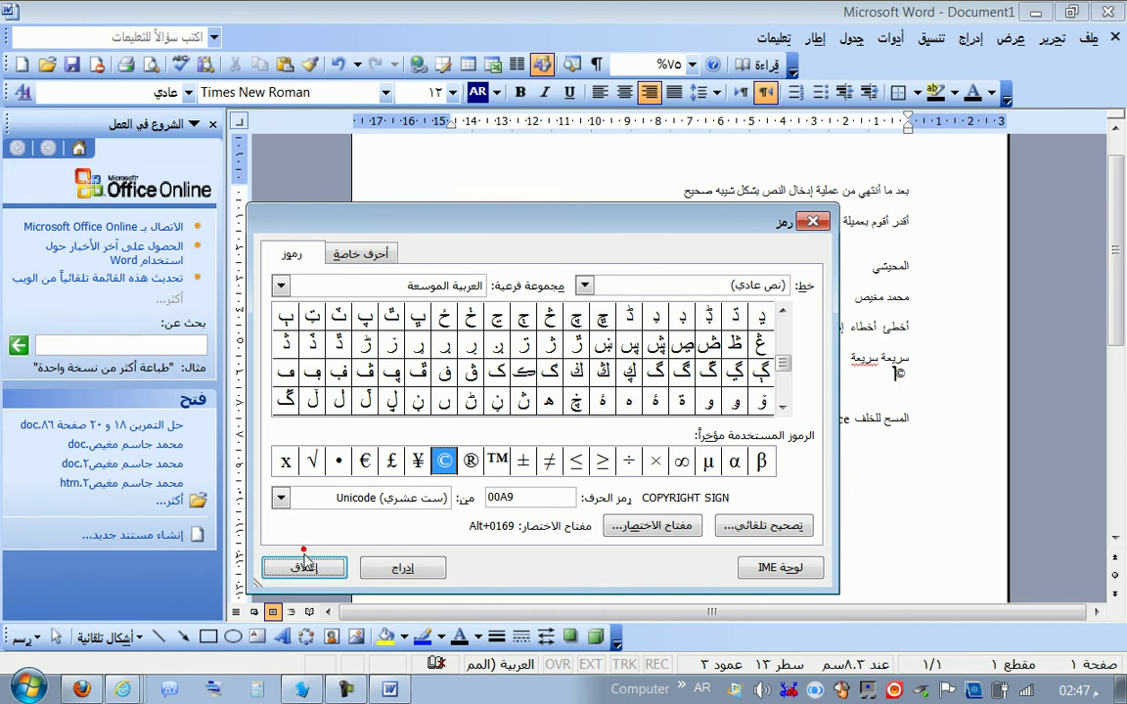
left_click(813, 221)
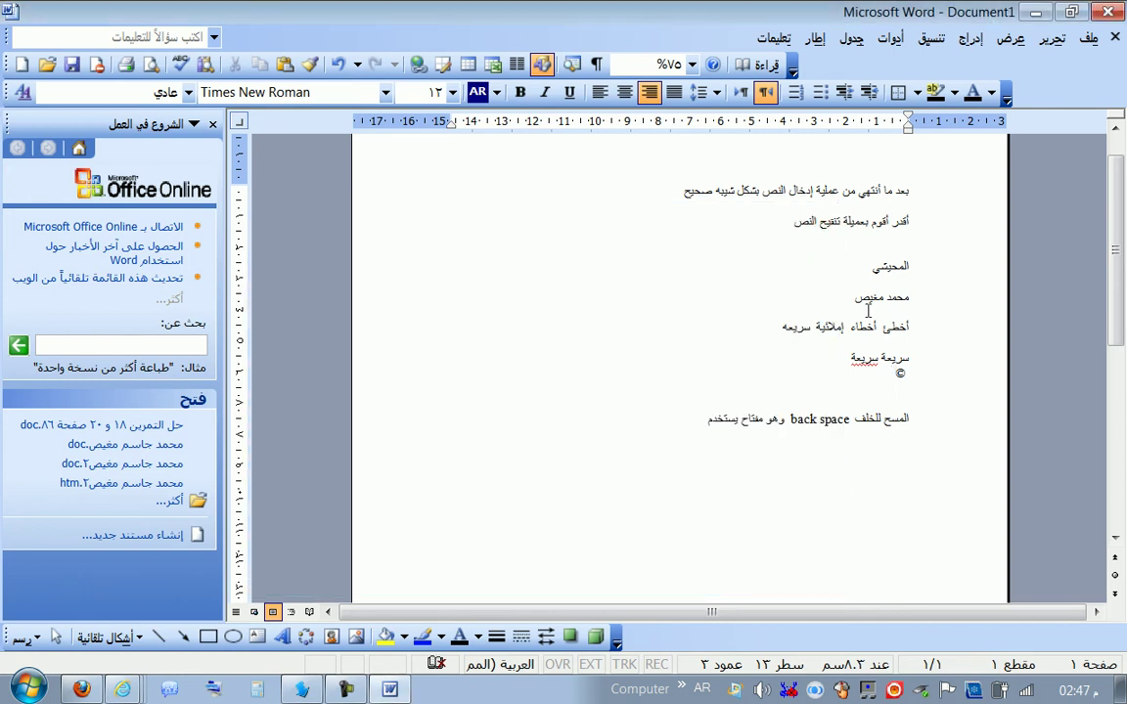
Type 'جميع حقوق النسخ والطباعة محفوظة لدى شركة الخبز' after © and remove the trailing space.
type("جميع حقوق النسخ والطباعة")
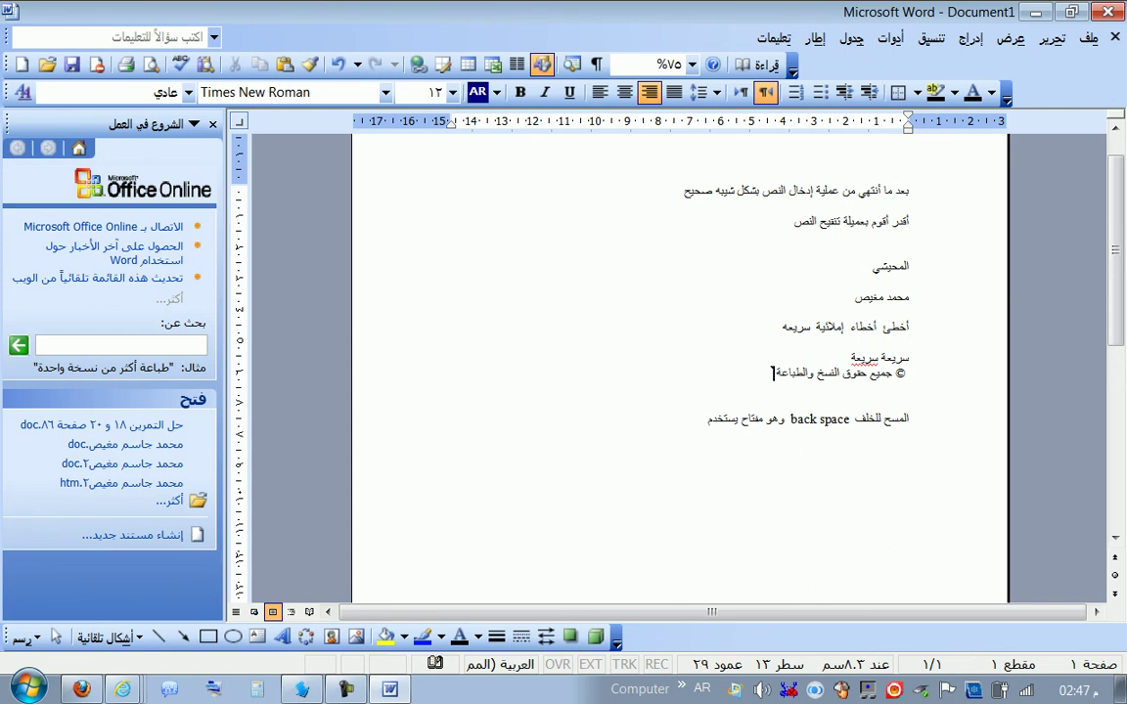
type(" محفوظة لدى شركة الخبز")
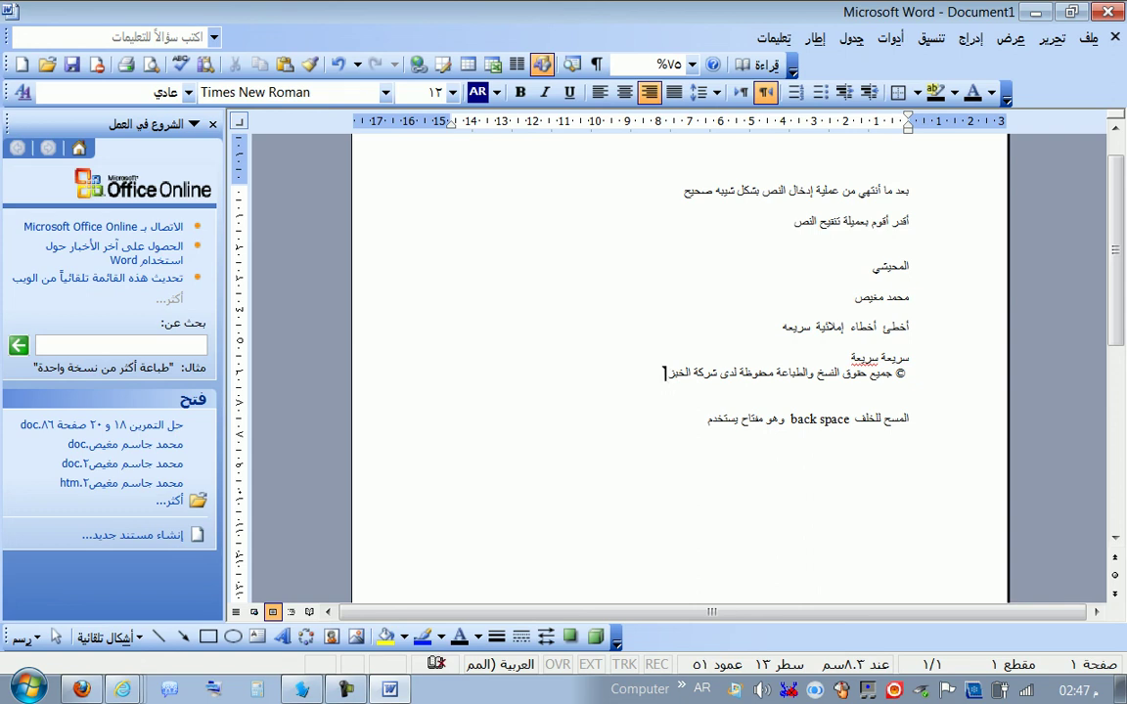
key("BackSpace")
Zoom to 200% and place the cursor at the end of the copyright line.
left_click(694, 65)
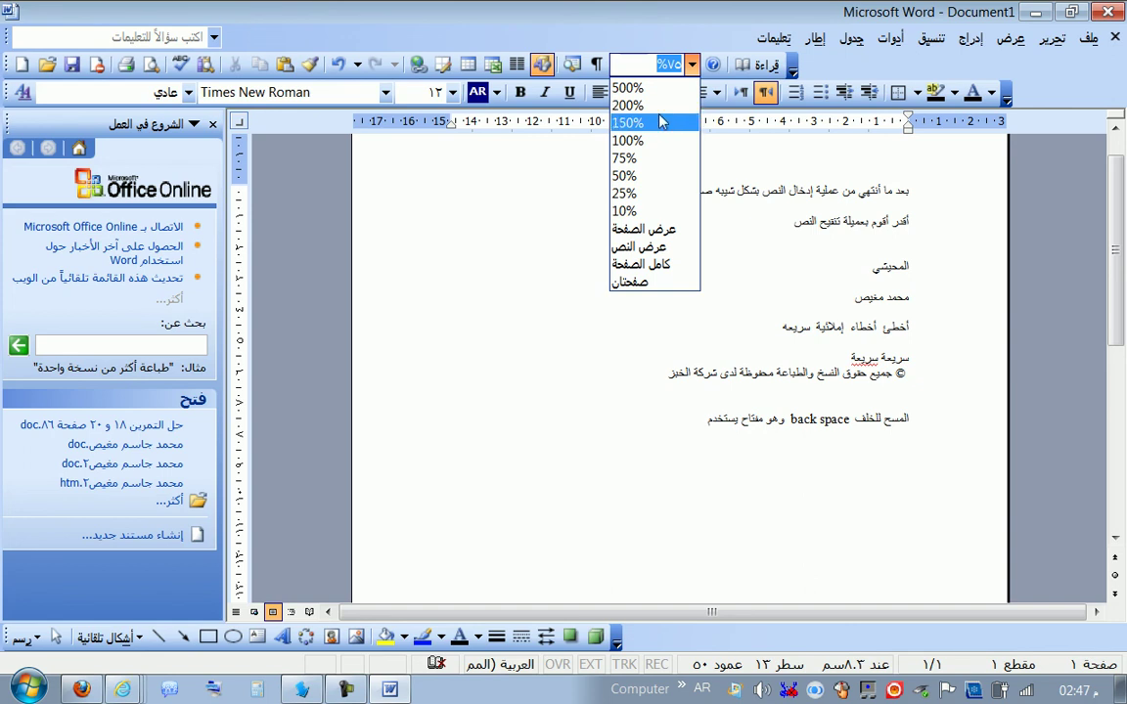
left_click(631, 105)
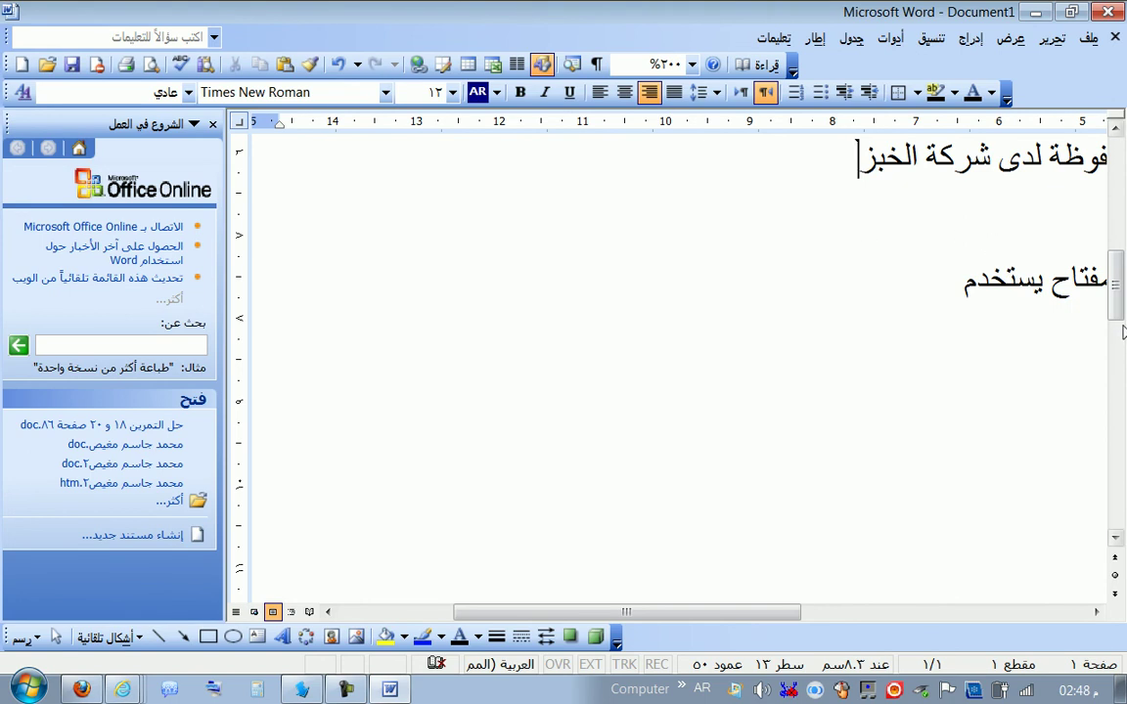
left_click_drag(1119, 320, 1122, 301)
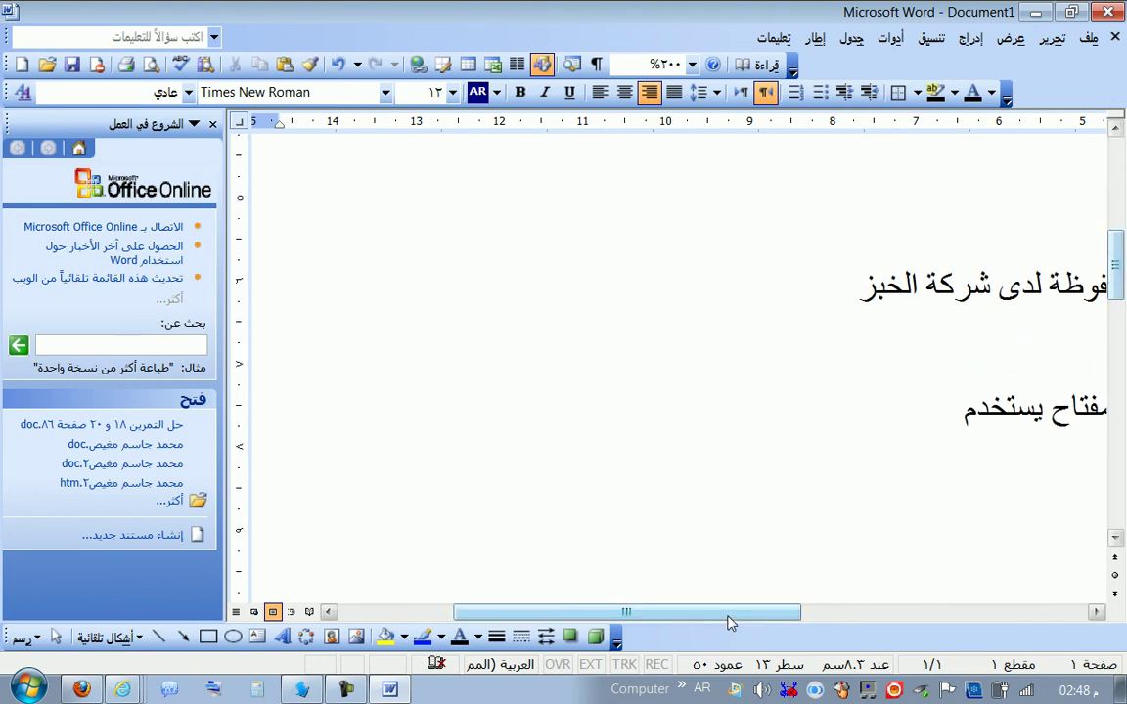
left_click_drag(722, 613, 826, 613)
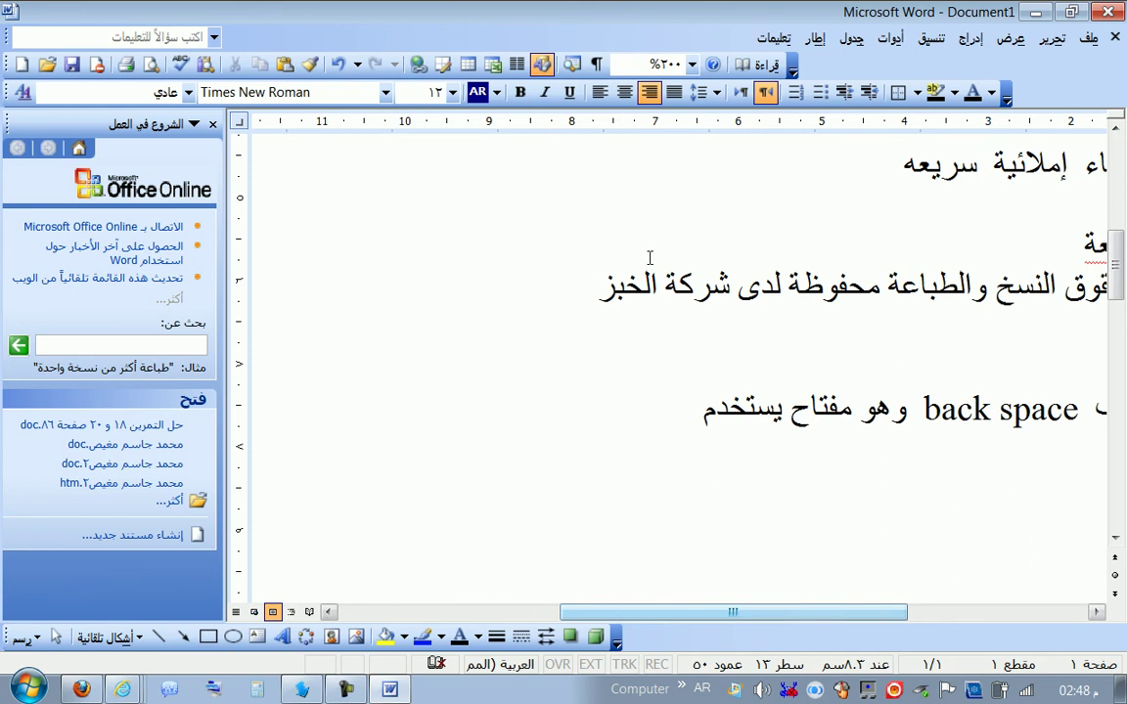
left_click(597, 286)
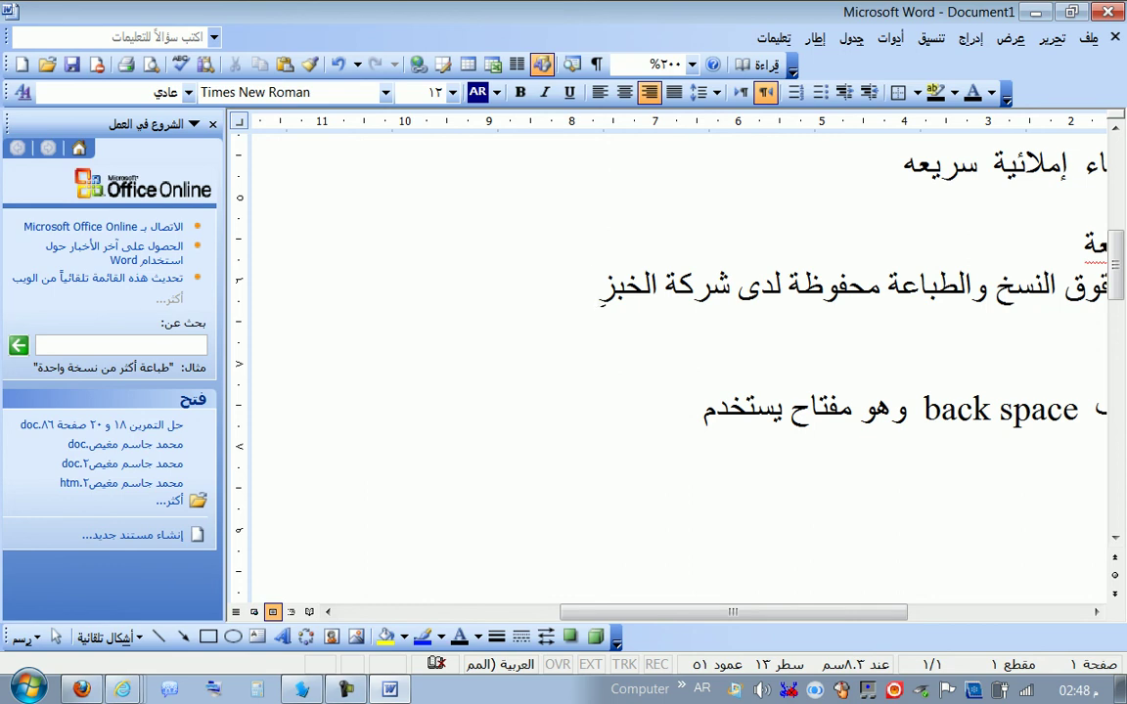
Add a kasra and a fatha to شركة, making it شَركةِ.
key("BackSpace")
left_click(665, 286)
type("ِ")
left_click(711, 285)
type("َ")
Append 'حيز من الفراغ' at the end of the copyright line.
key("Right")
key("Right")
key("Right")
key("Right")
key("Right")
key("Right")
key("Right")
key("Right")
key("Right")
key("Left")
key("Left")
key("Left")
key("Left")
key("Left")
key("Left")
key("Left")
key("Left")
key("Left")
key("Left")
key("Left")
key("Left")
key("Left")
key("Right")
type("حيز من الفراغ")
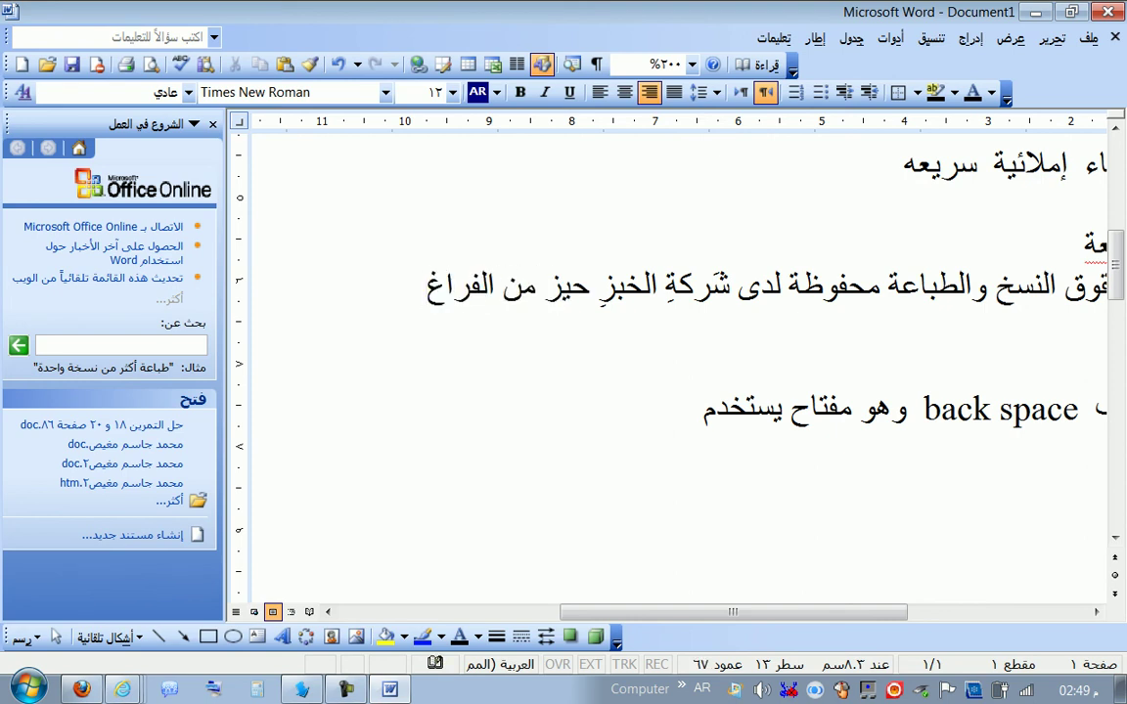
Add a shadda and a tanween to حيز, making it حيّزٌ.
left_click(560, 289)
type("ّ")
key("Left")
left_click(560, 286)
key("Left")
type("ٌ")
Delete the tanween mark from حيّز.
key("Right")
key("Left")
key("Left")
key("Left")
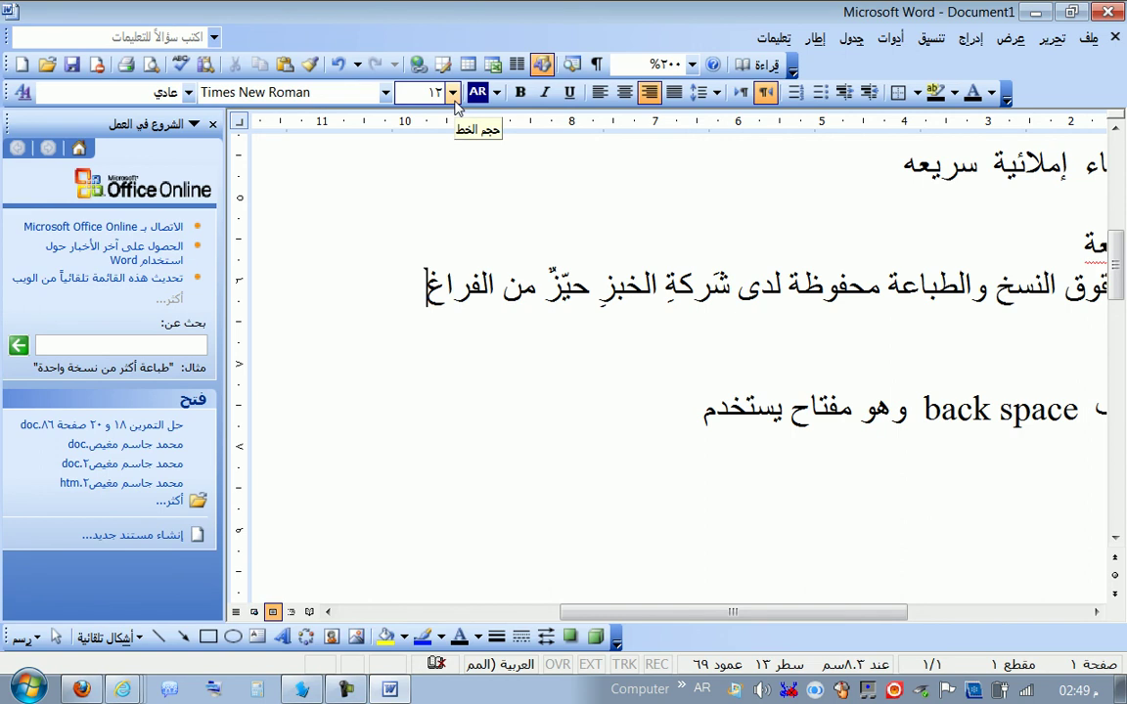
key("Right")
key("Right")
key("Right")
key("Right")
key("Right")
key("Right")
key("Right")
key("Right")
key("Right")
key("Right")
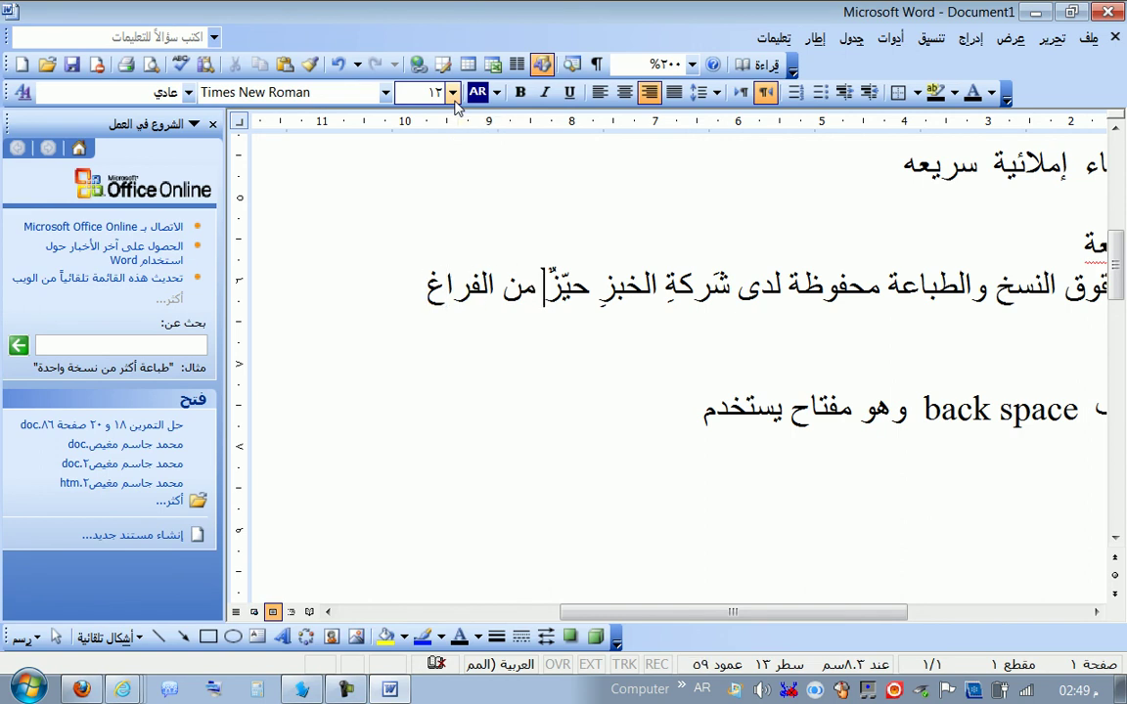
key("Left")
key("Right")
key("BackSpace")
key("Right")
key("Right")
key("Right")
key("Right")
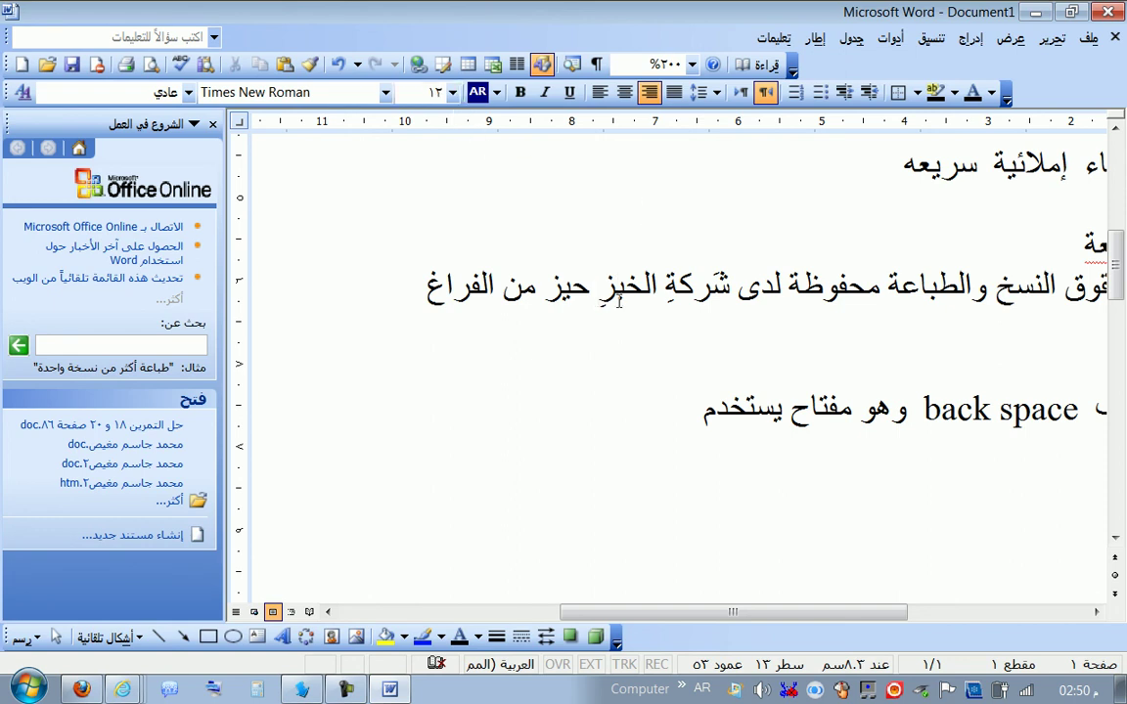
Replace الخبزِ with الخبز, removing its kasra.
double_click(622, 292)
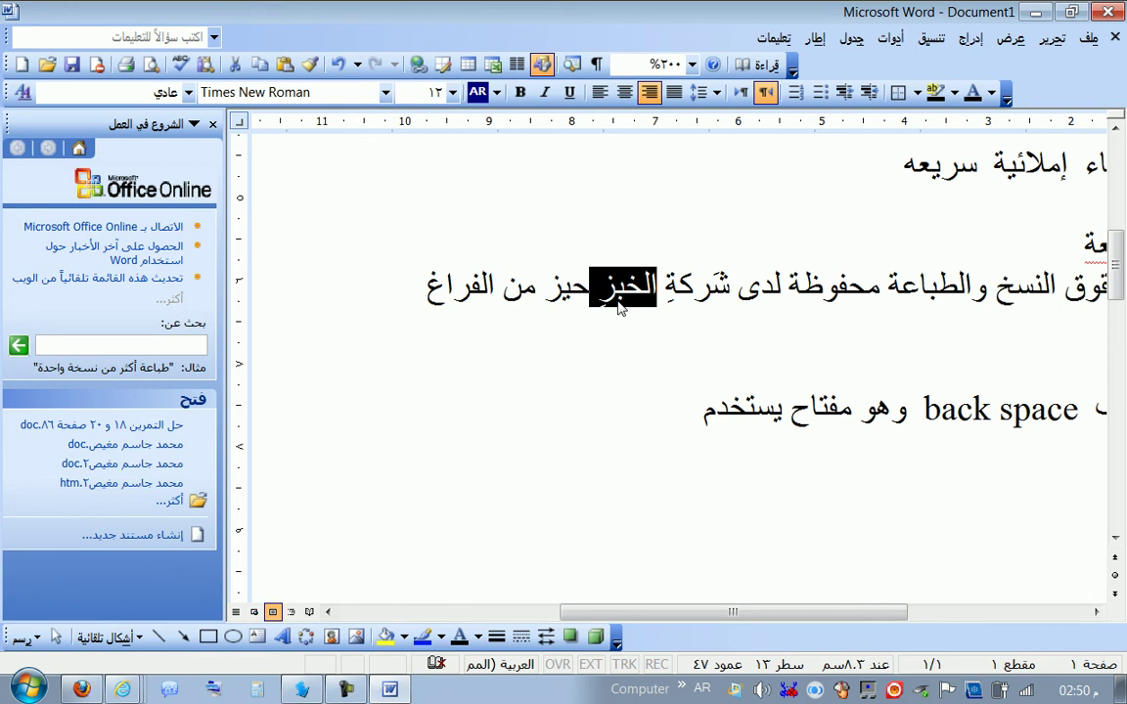
key("BackSpace")
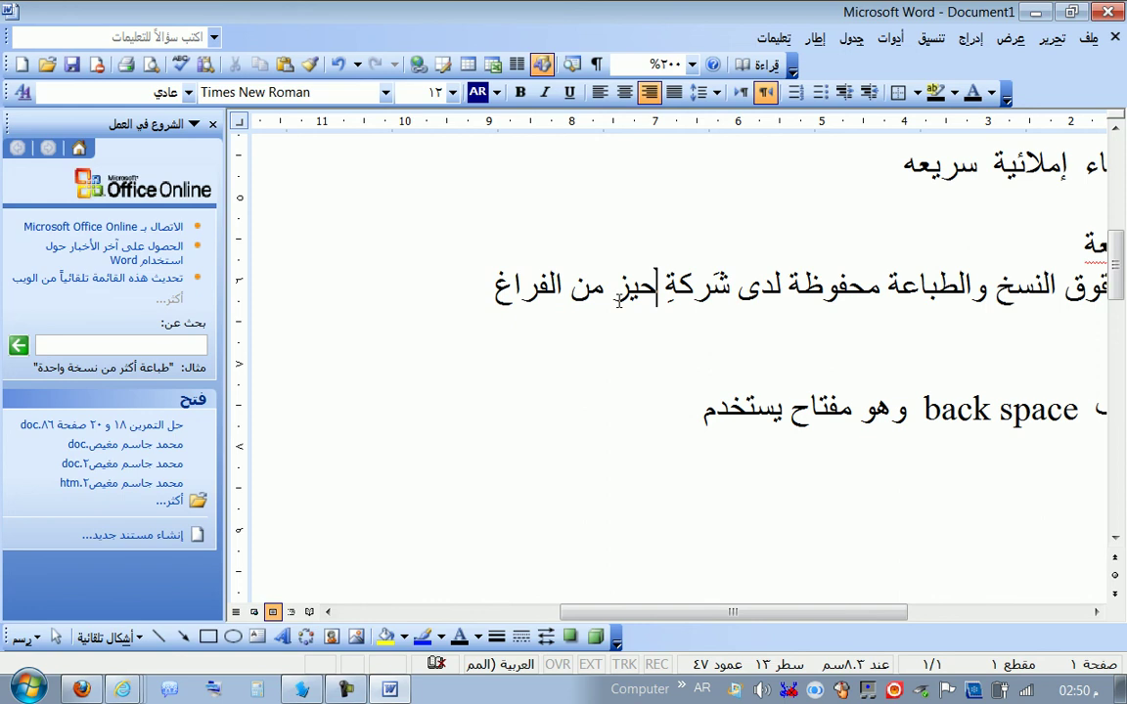
type("الخبز")
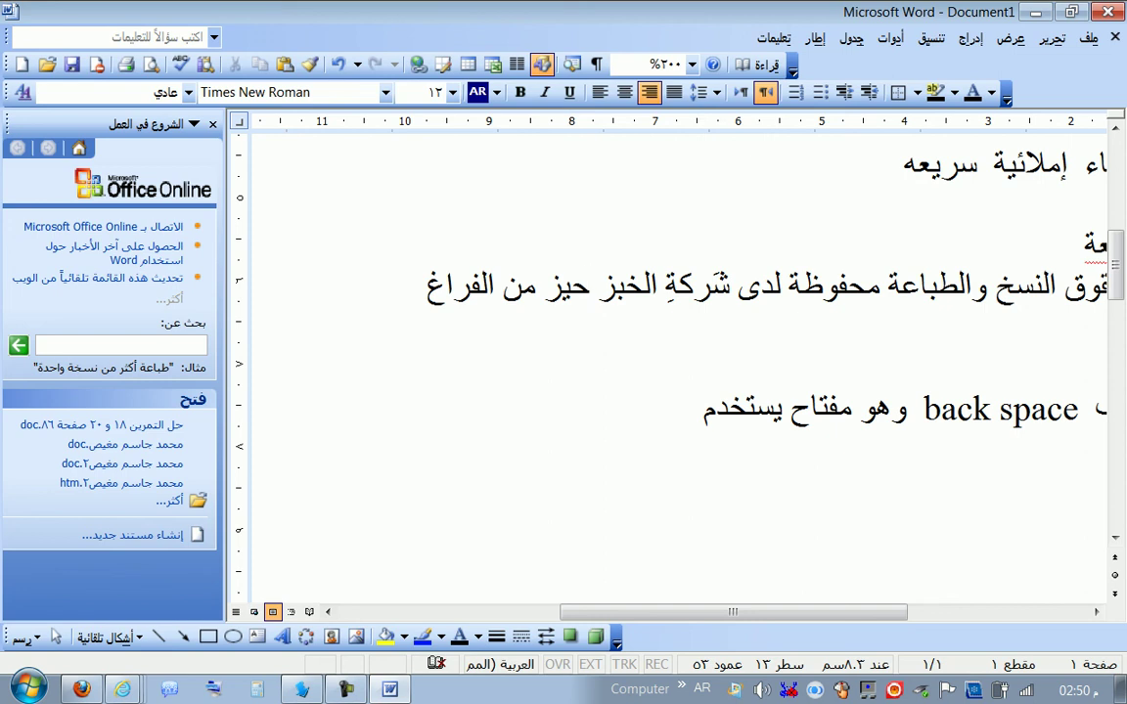
Zoom to 100%, then to 75%, and place the cursor in the copyright line.
left_click(692, 64)
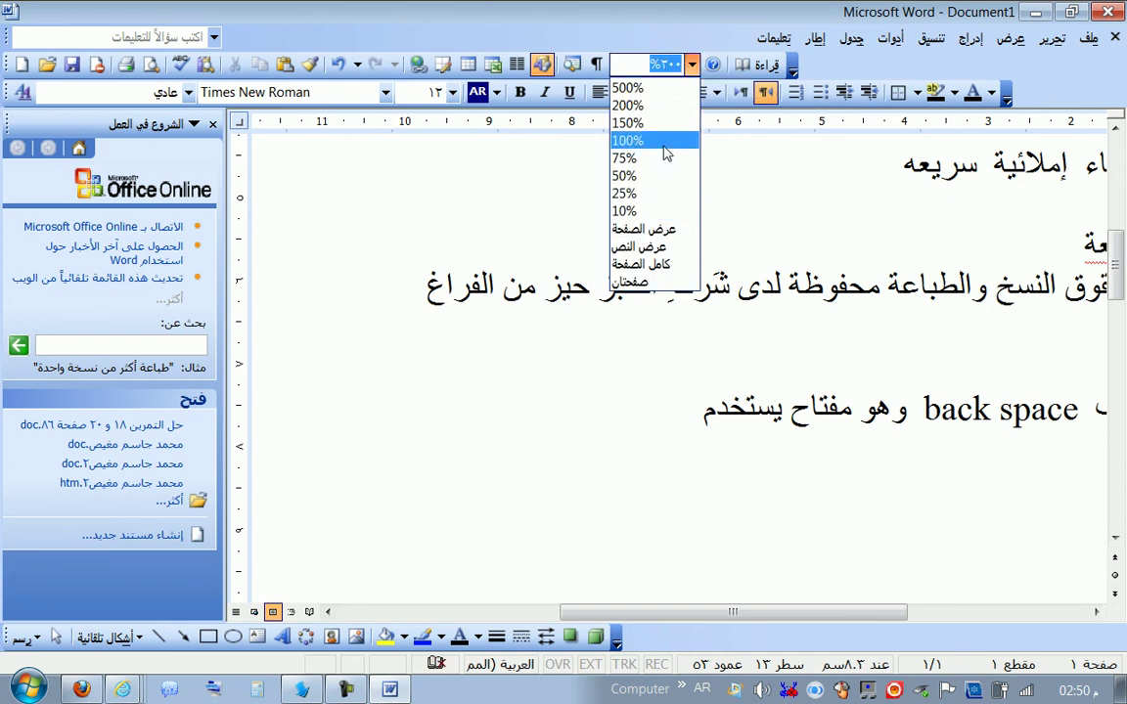
left_click(627, 141)
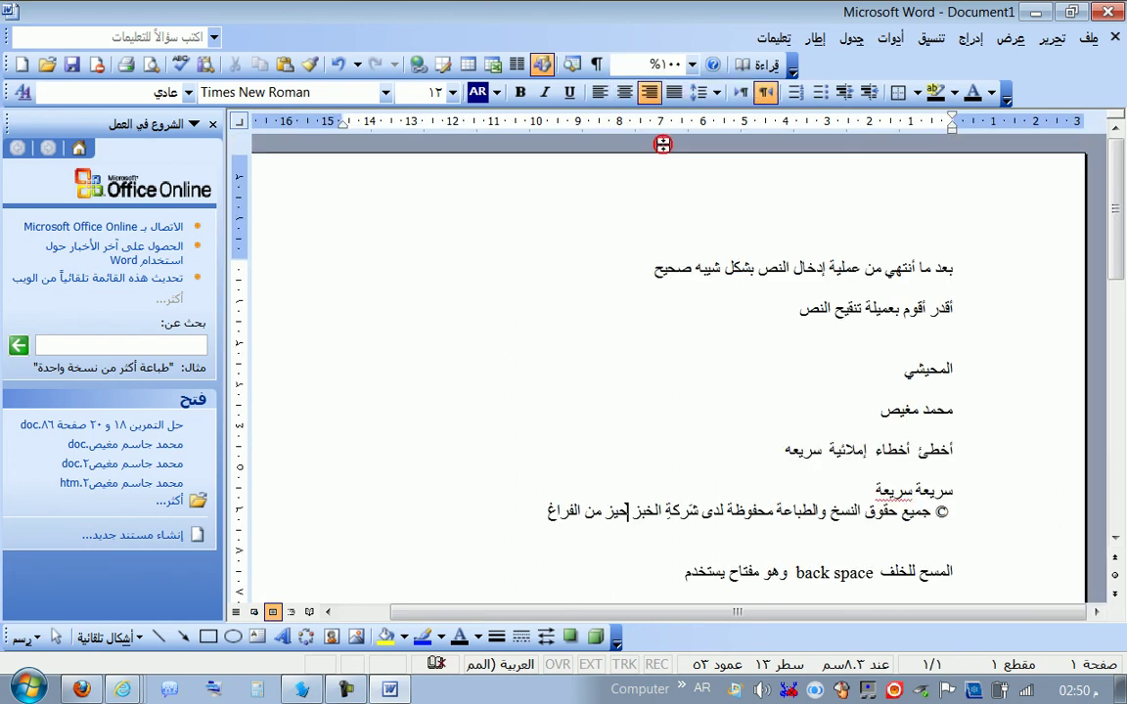
left_click(691, 65)
left_click(637, 158)
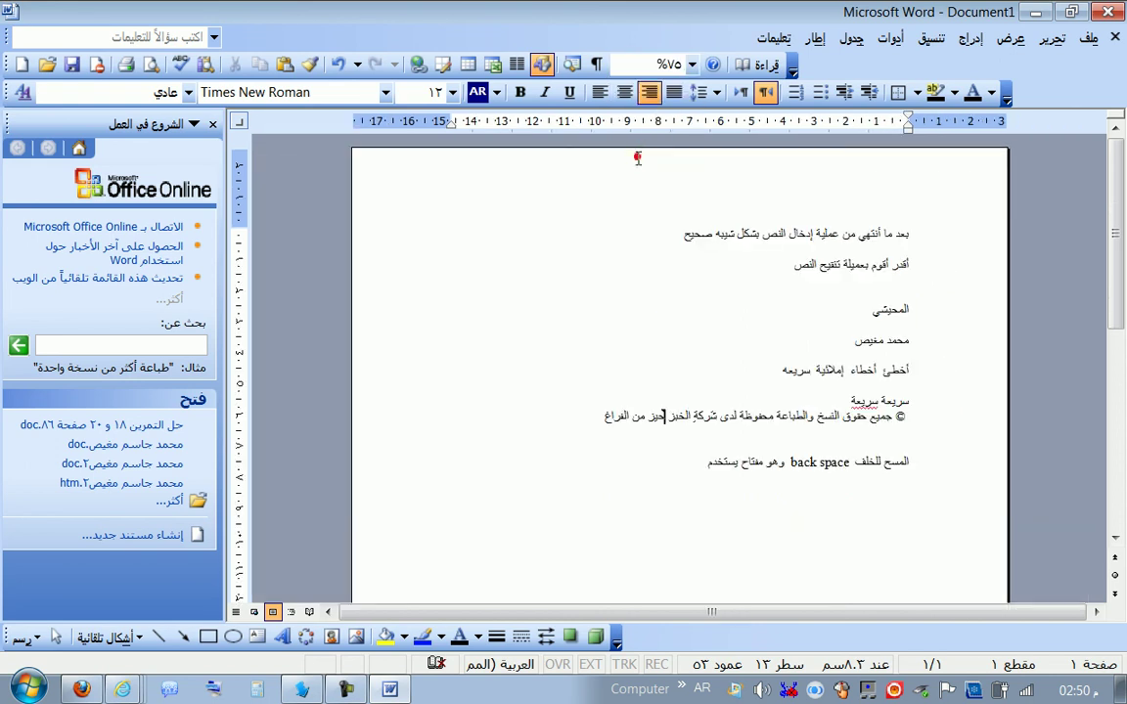
left_click(665, 416)
Copy the سريعة سريعة line and paste it repeatedly into about twenty lines below the back space line.
left_click_drag(912, 401, 818, 397)
key("ctrl+c")
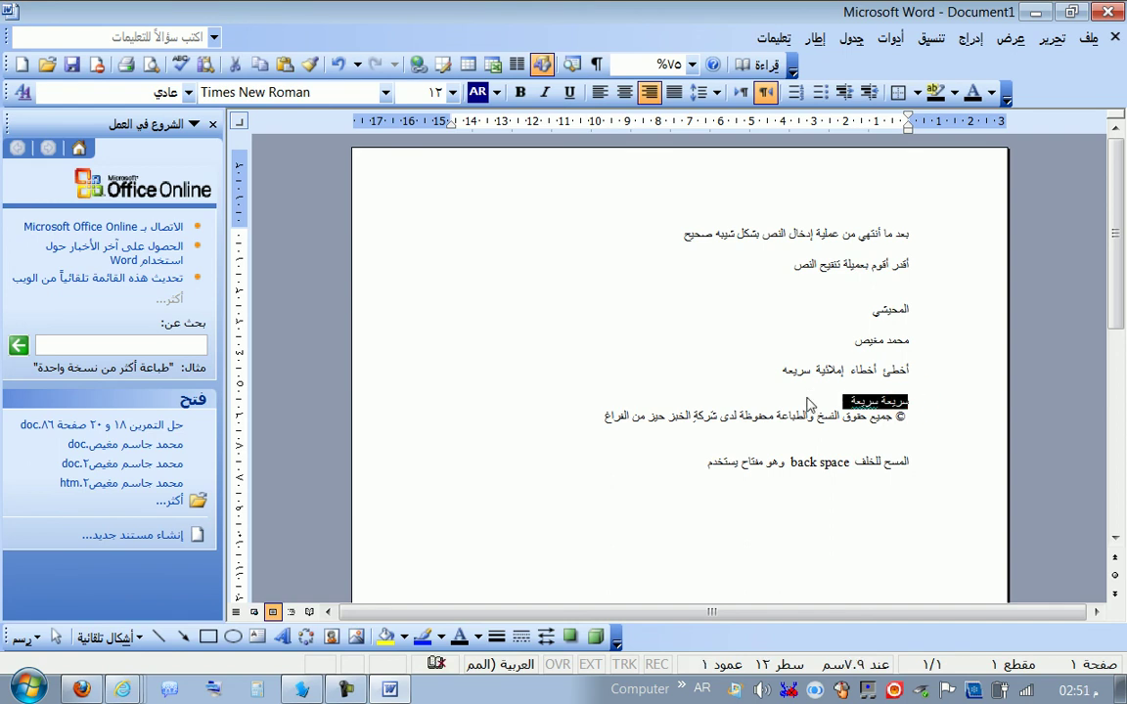
left_click(890, 502)
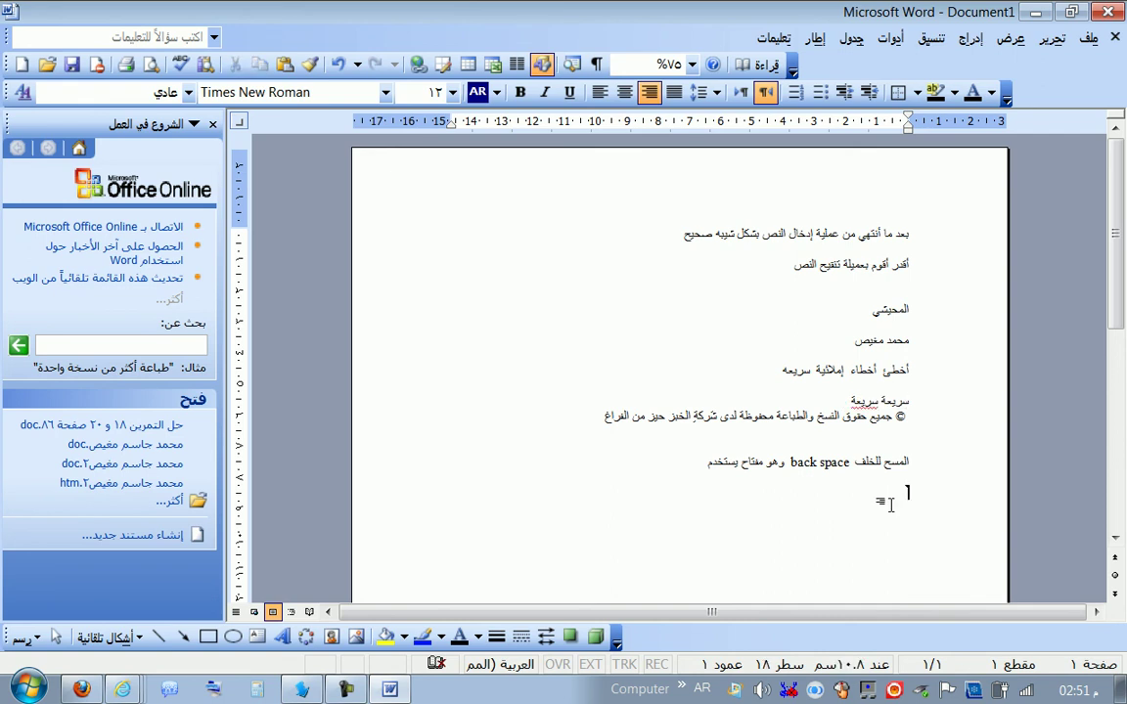
key("ctrl+v")
key("ctrl+v")
key("ctrl+v")
key("ctrl+v")
key("ctrl+v")
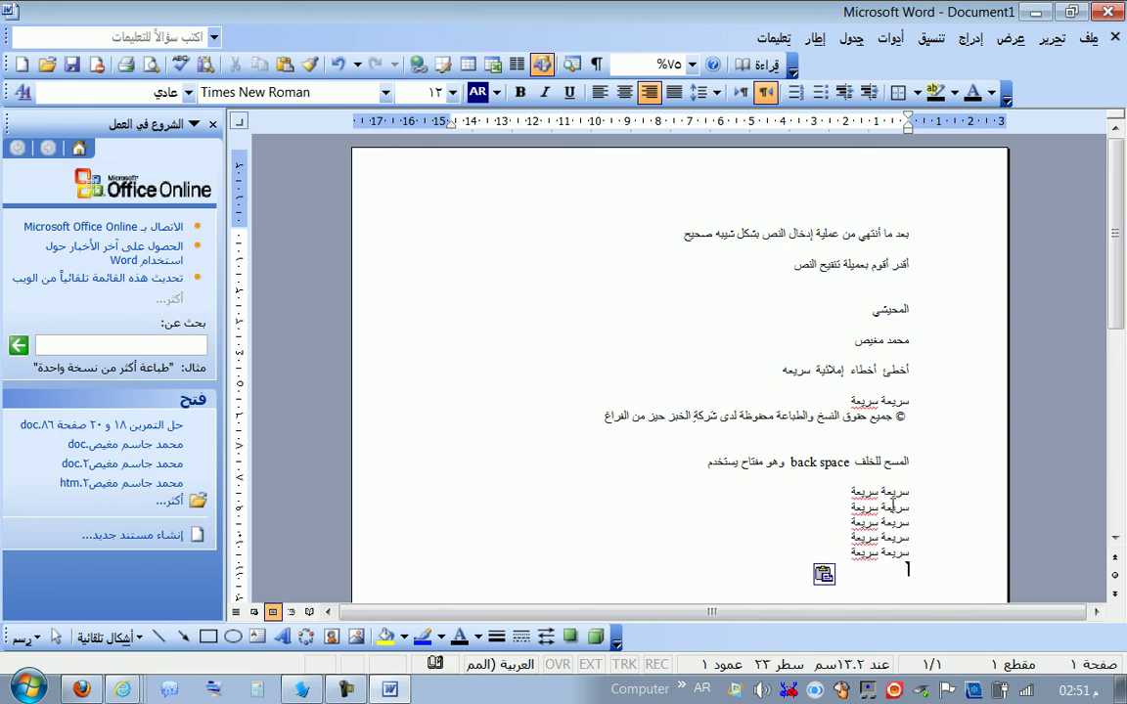
left_click_drag(909, 490, 839, 552)
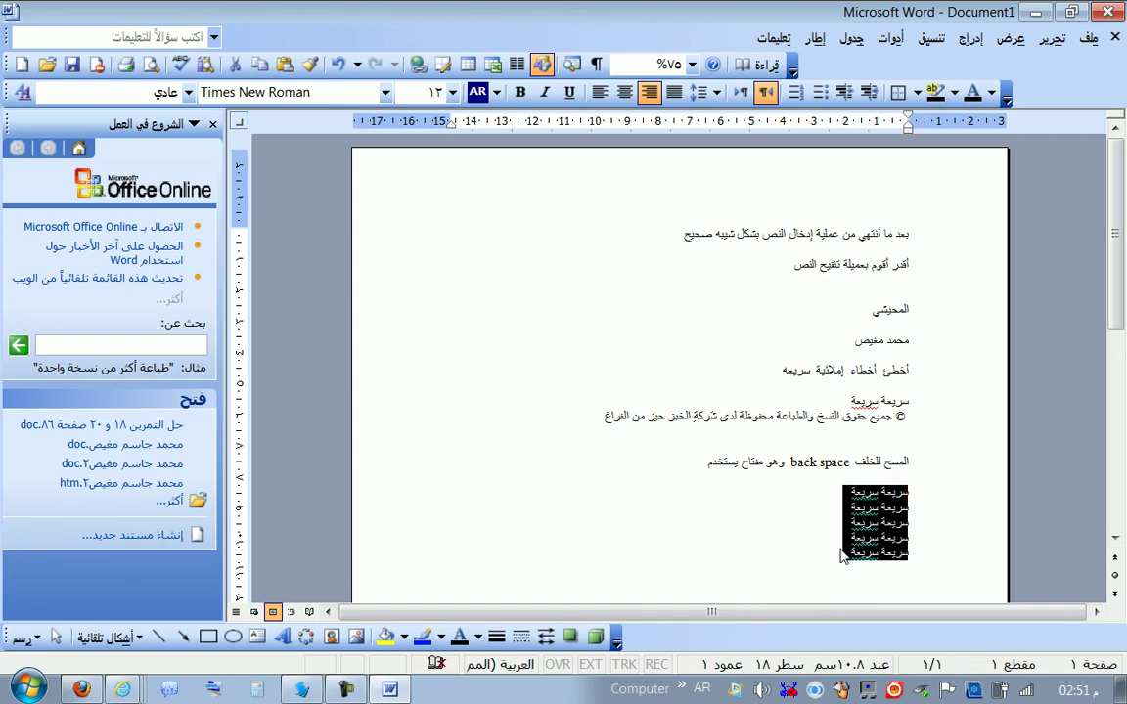
key("ctrl+v")
key("ctrl+v")
type("سريعة سريعة سريعة سريعة سريعة سريعة سريعة سريعة سريعة سريعة")
type("سريعة سريعة سريعة سريعة سريعة سريعة سريعة سريعة سريعة سريعة")
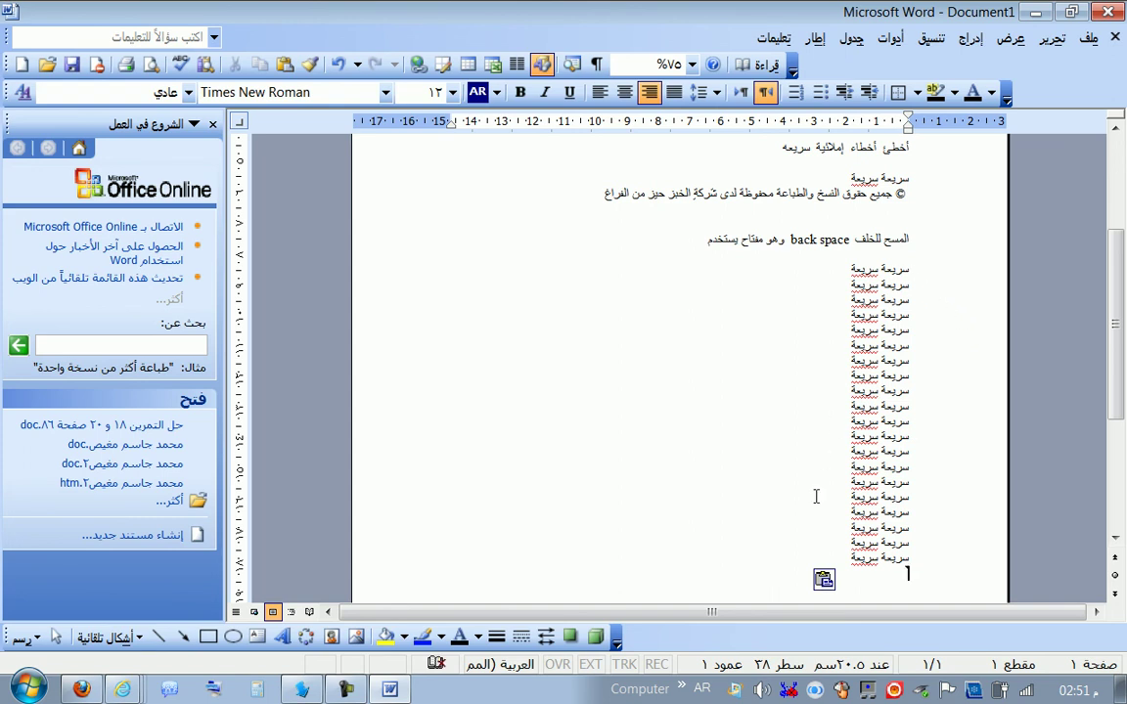
mouse_move(1120, 313)
left_mouse_down()
mouse_move(1120, 260)
mouse_move(1119, 322)
left_mouse_up()
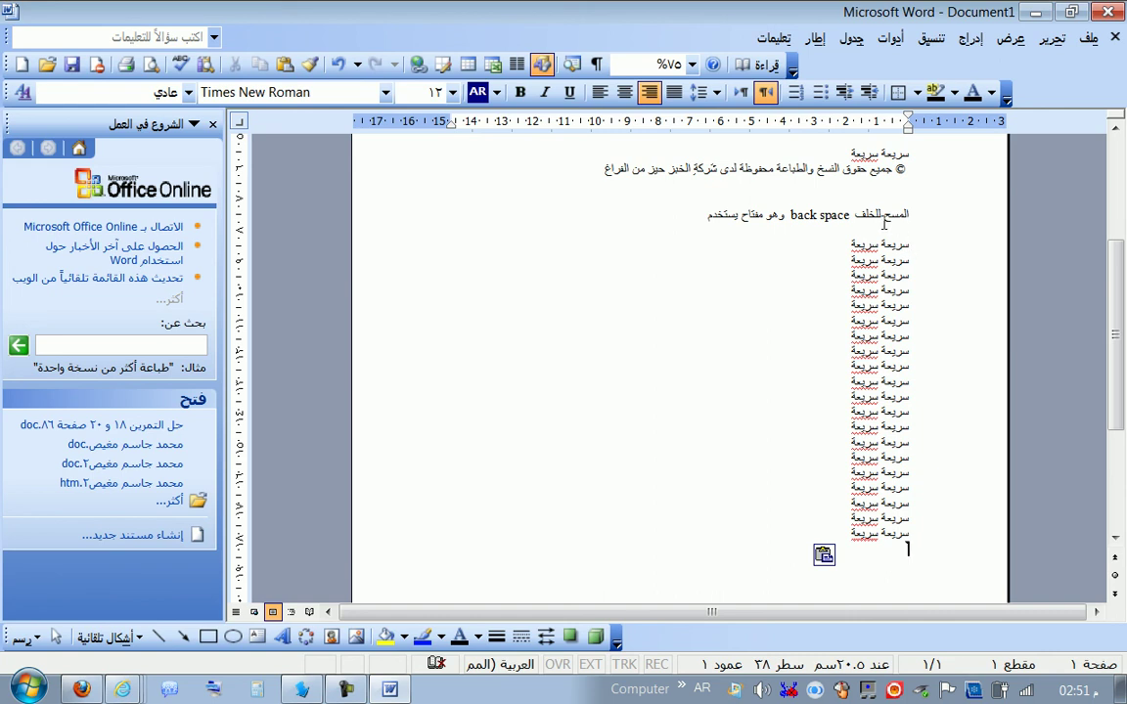
Cut المسح للخلف from the back space line and paste it as the last line below the repeated lines.
double_click(877, 213)
left_click_drag(883, 213, 898, 223)
key("ctrl+c")
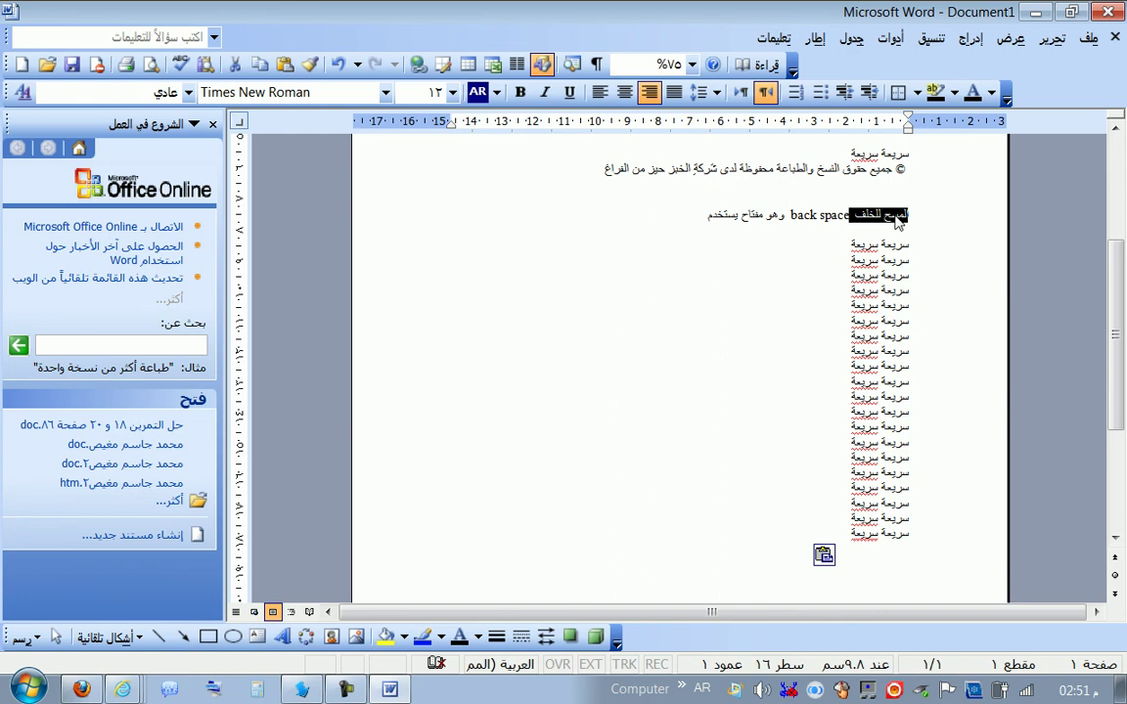
key("BackSpace")
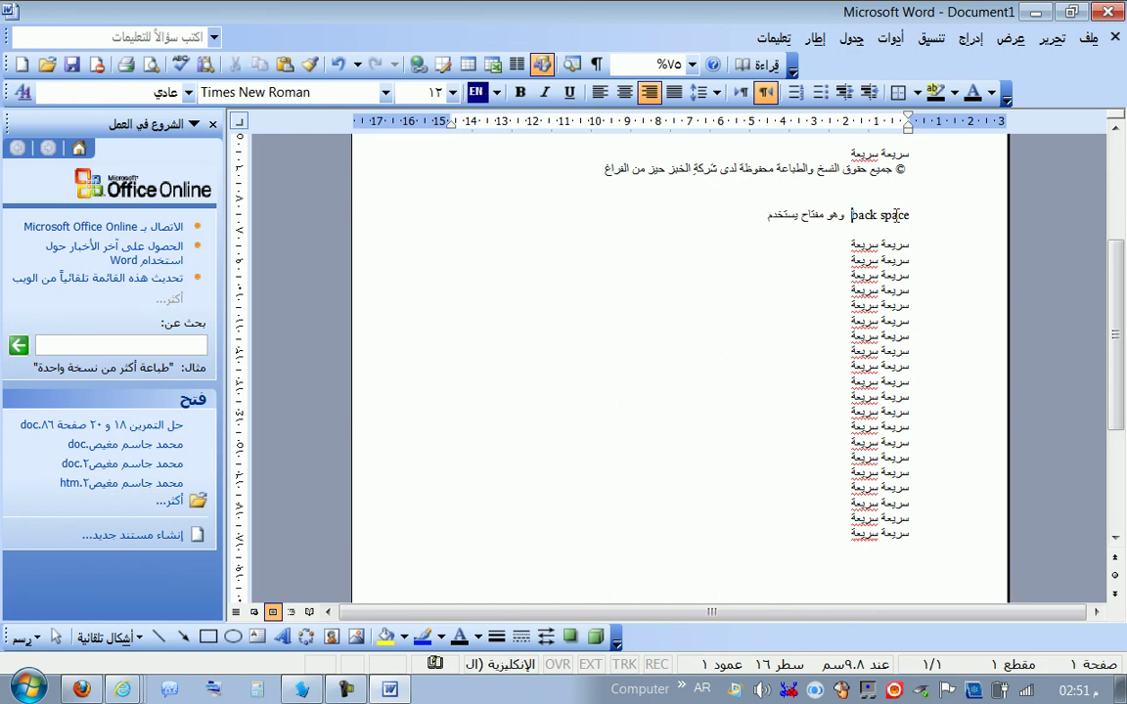
left_click(756, 217)
key("alt+shift")
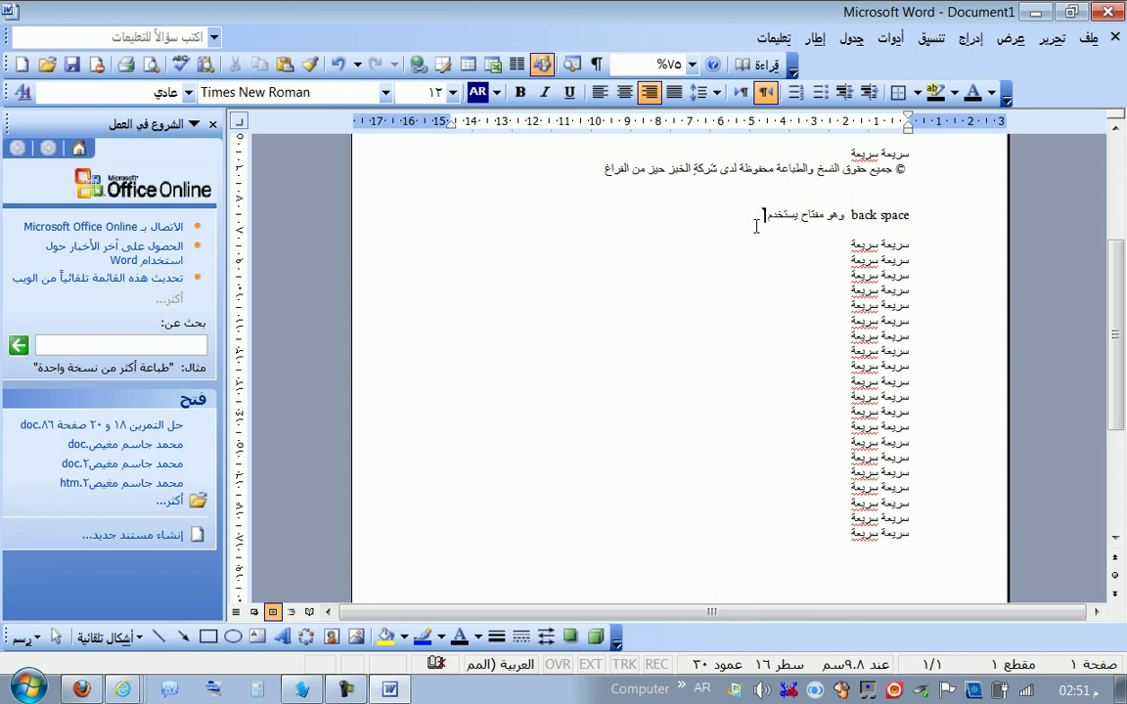
right_click(886, 576)
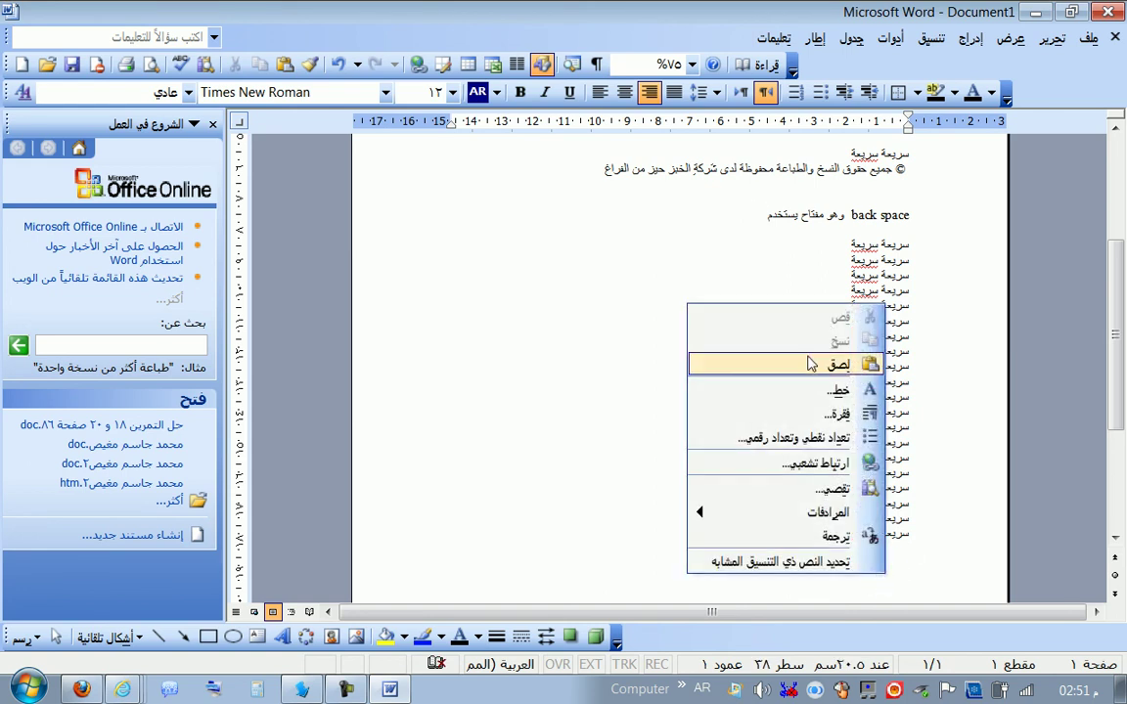
left_click(815, 362)
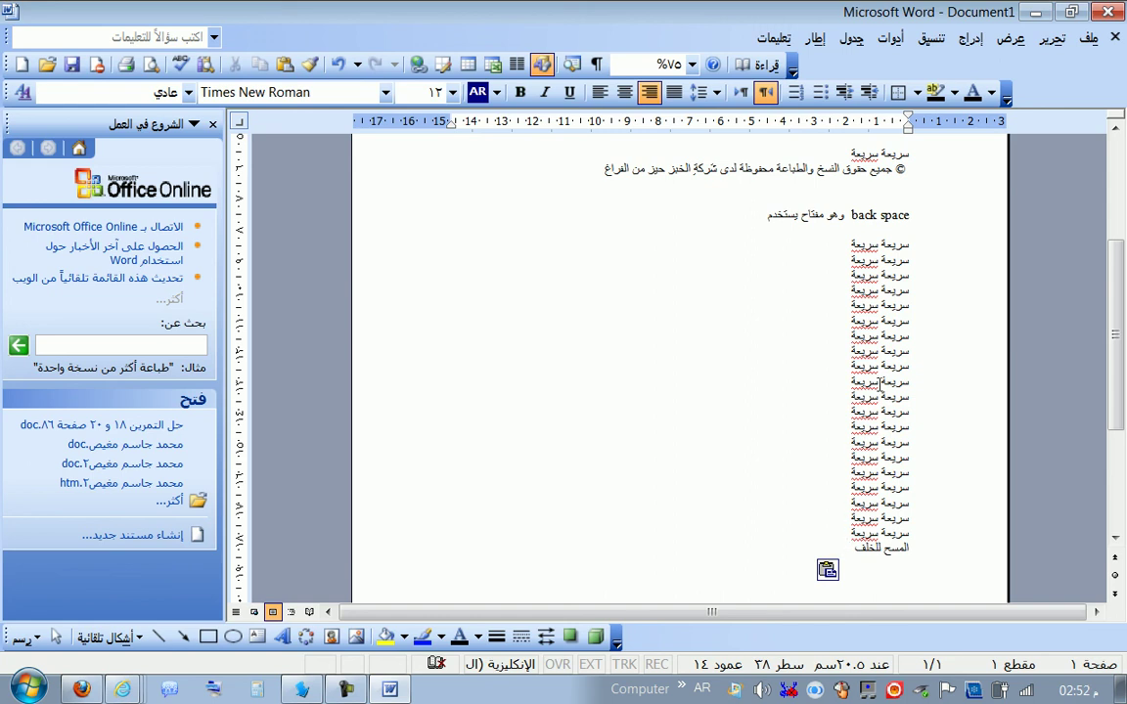
Copy the first five سريعة سريعة lines and paste them twice after المسح للخلف.
left_click_drag(849, 244, 810, 372)
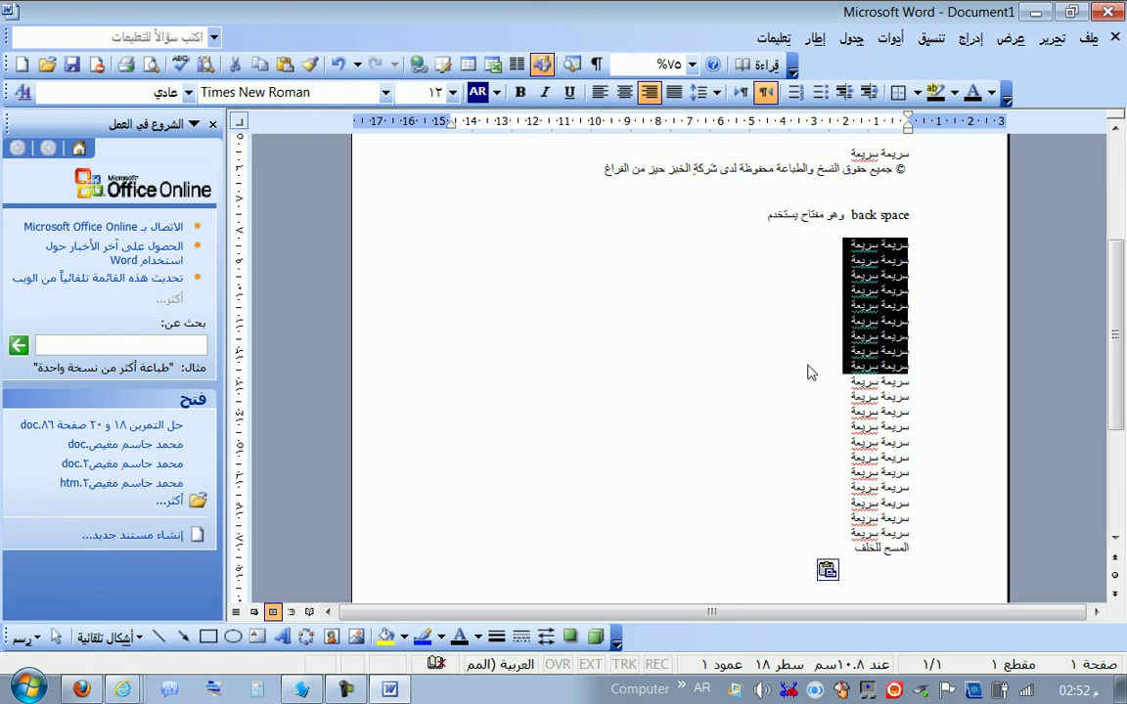
left_click(1049, 39)
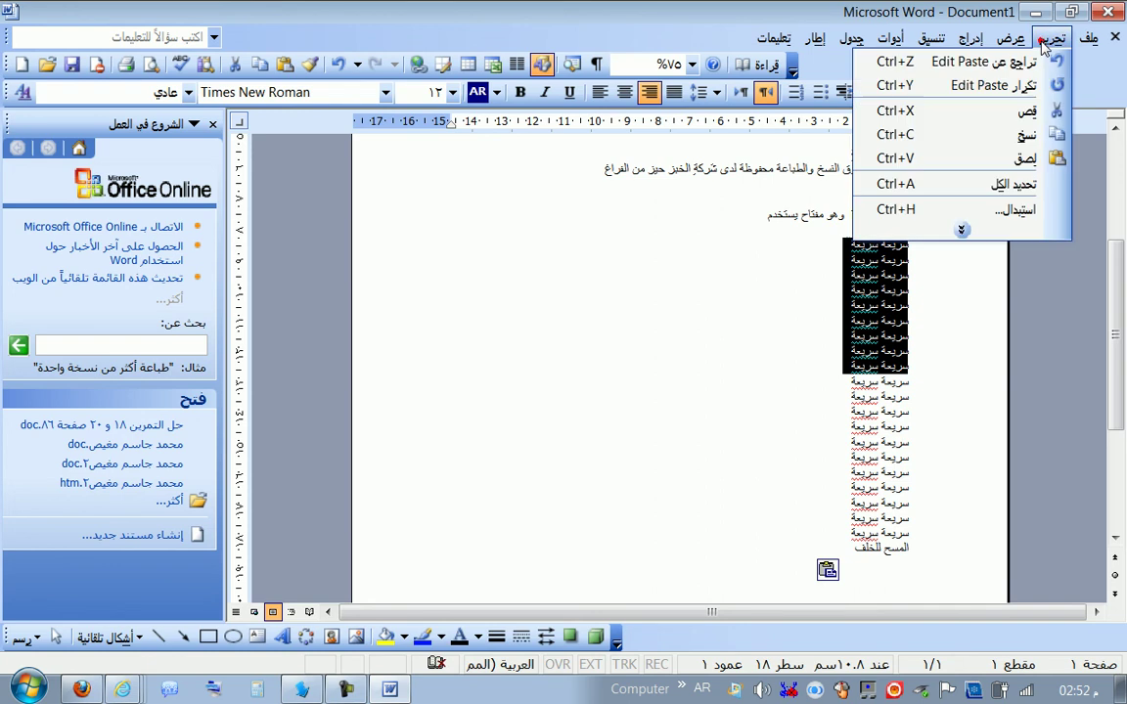
left_click(1025, 134)
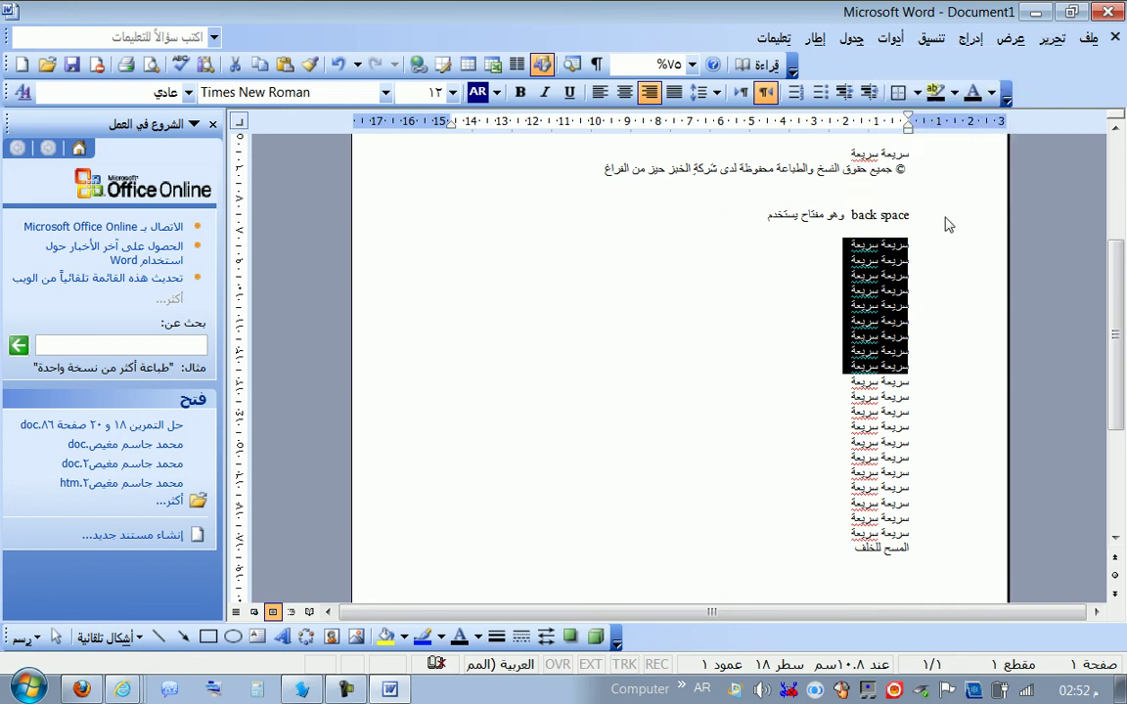
right_click(892, 262)
left_click(782, 279)
left_click(789, 548)
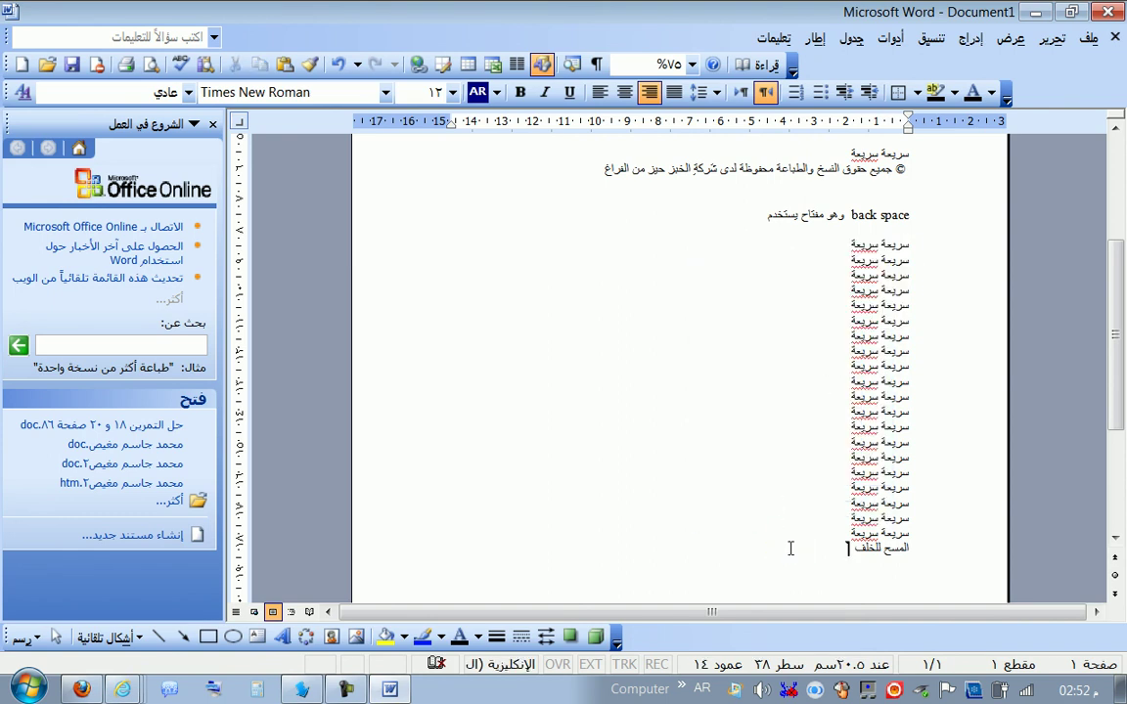
key("Return")
key("ctrl+v")
key("ctrl+v")
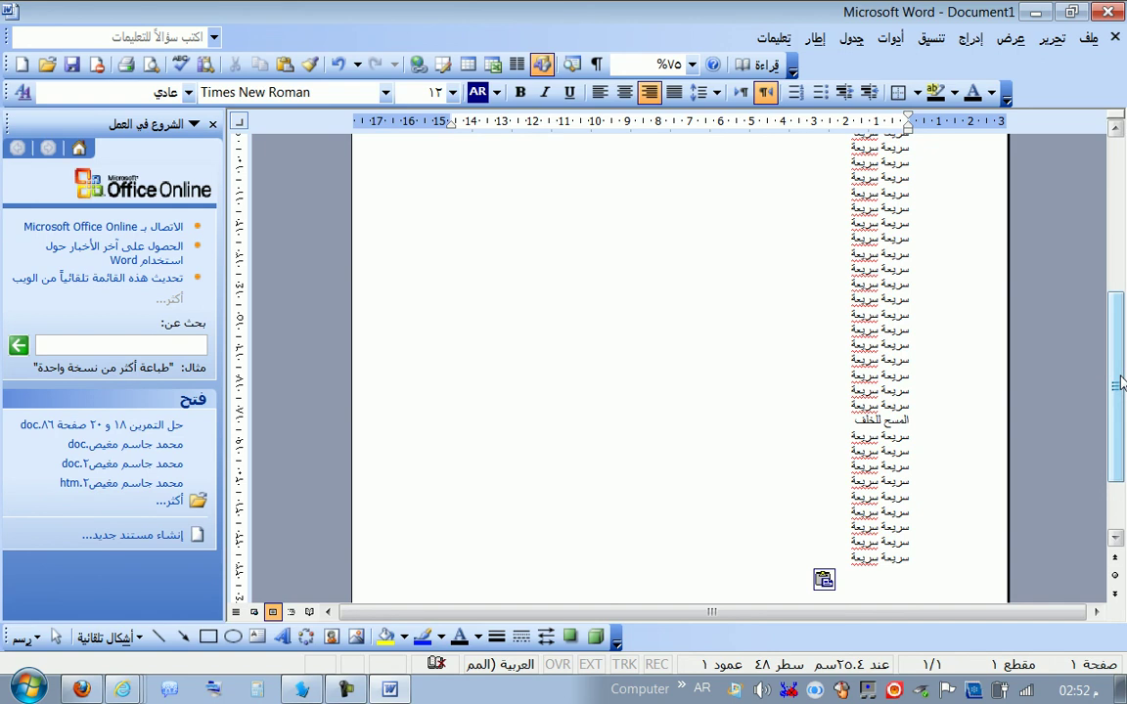
Start a new empty line at the document end, then open Find and Replace with Ctrl+F.
left_click_drag(1120, 384, 1119, 360)
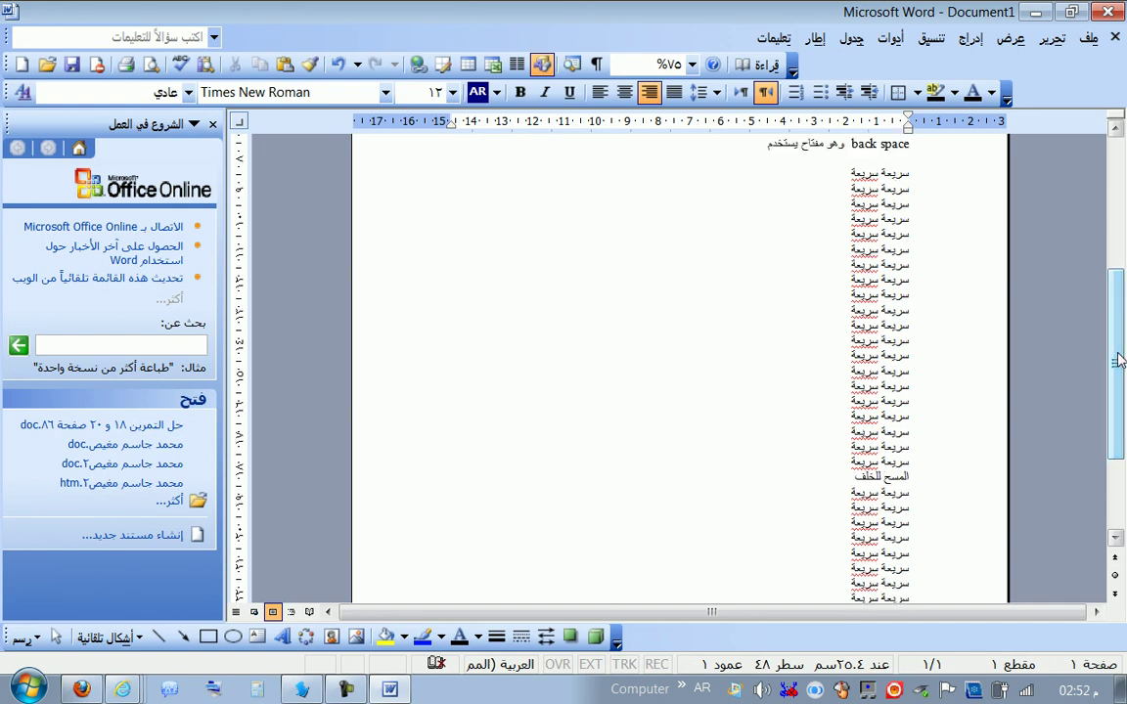
left_click_drag(1119, 360, 1117, 404)
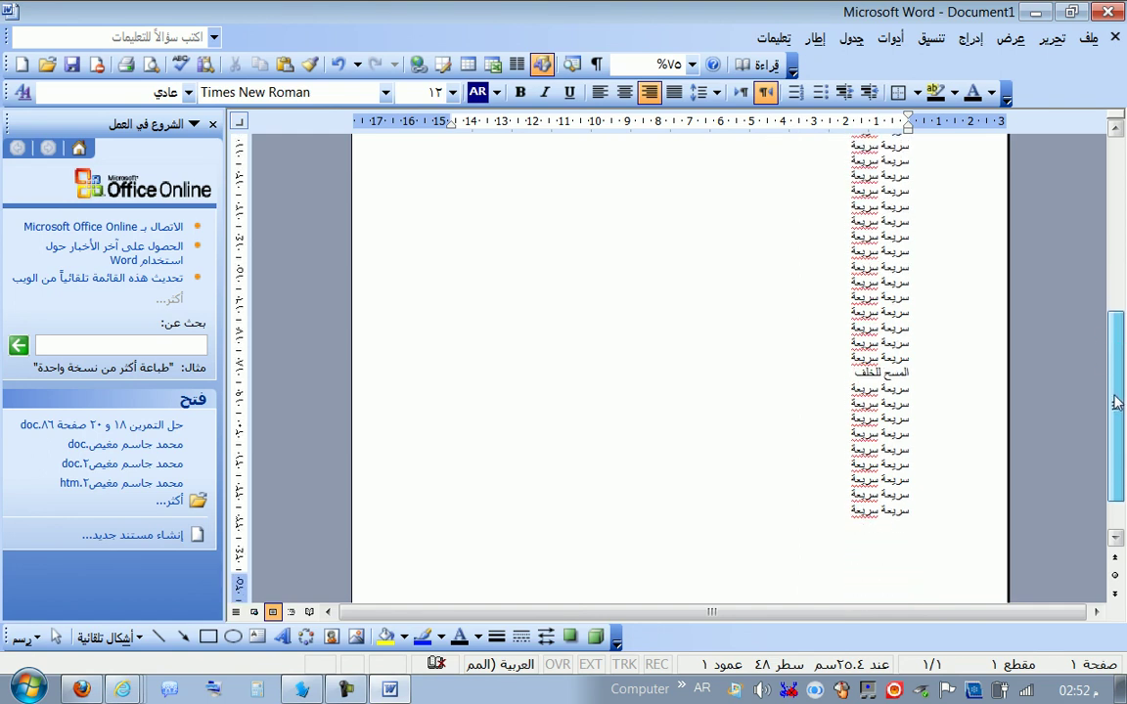
key("Return")
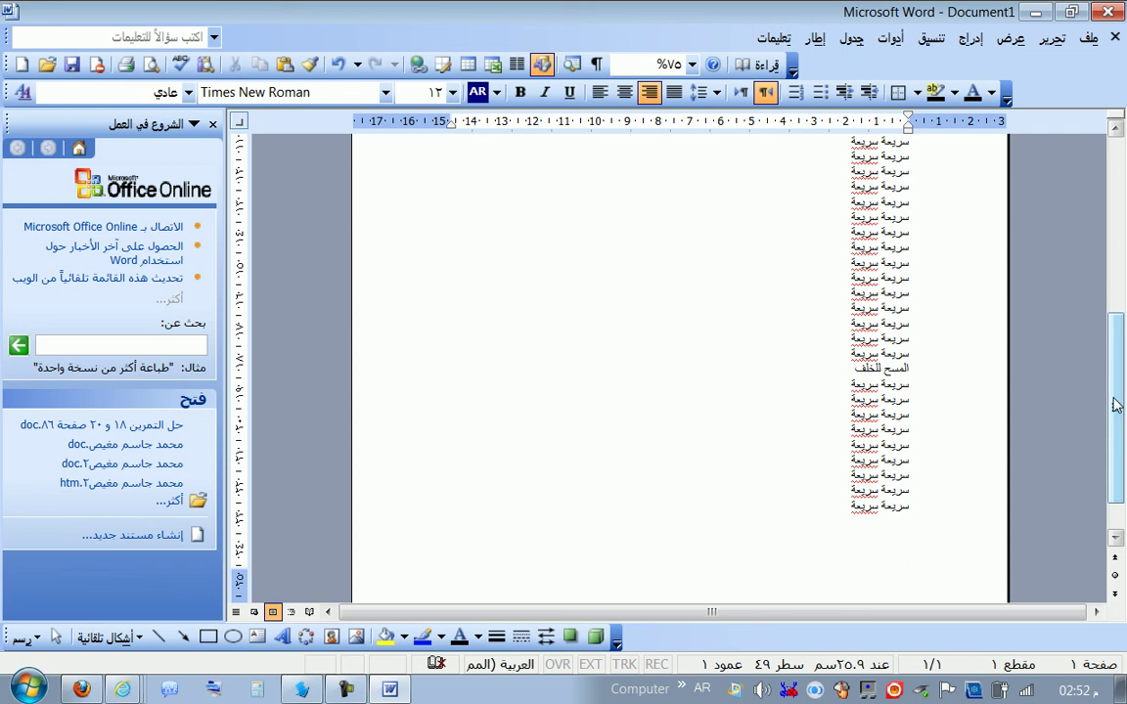
left_click_drag(1117, 404, 1116, 336)
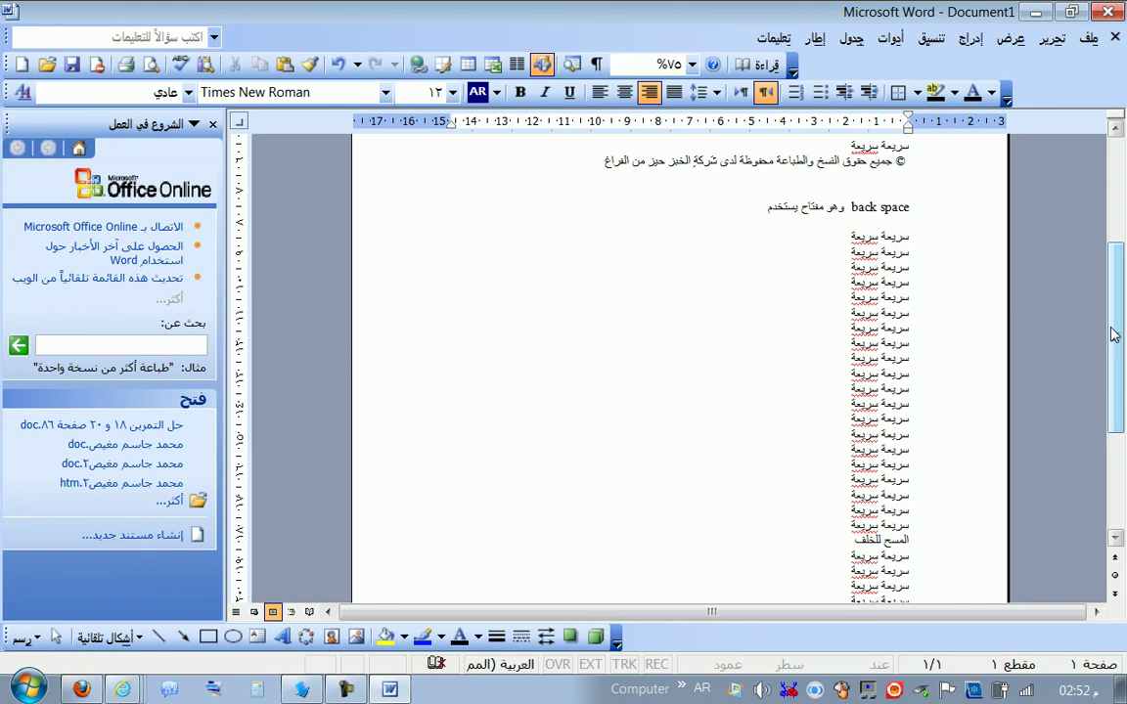
left_click_drag(1114, 334, 1116, 345)
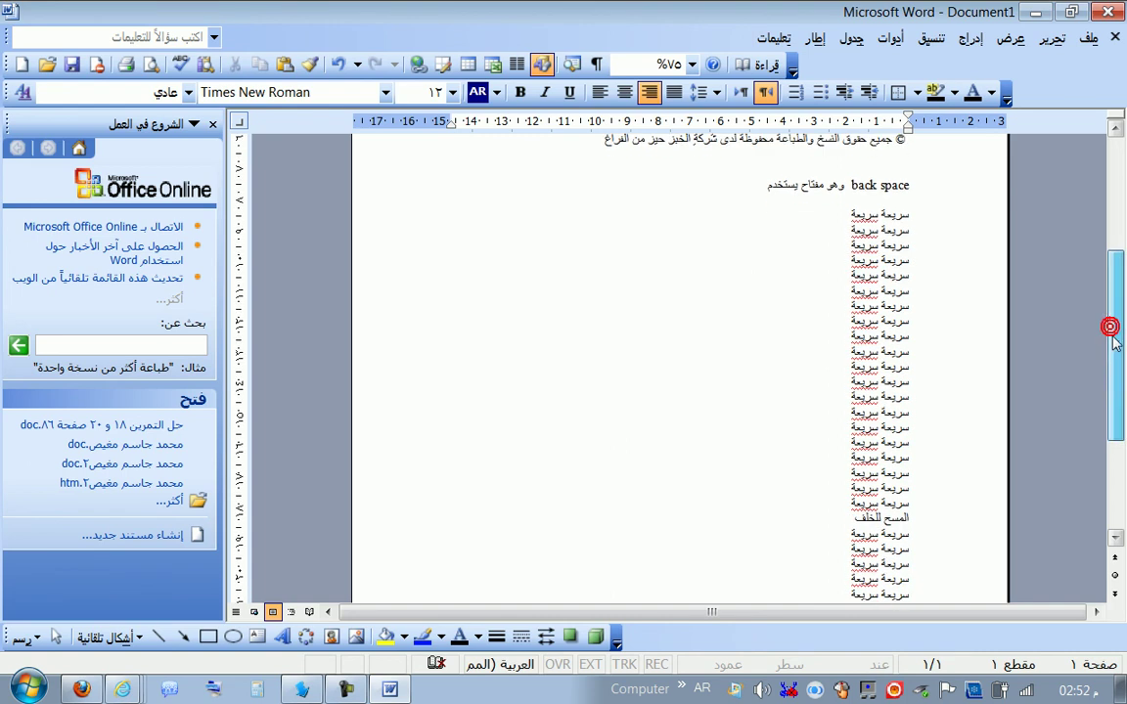
key("ctrl+f")
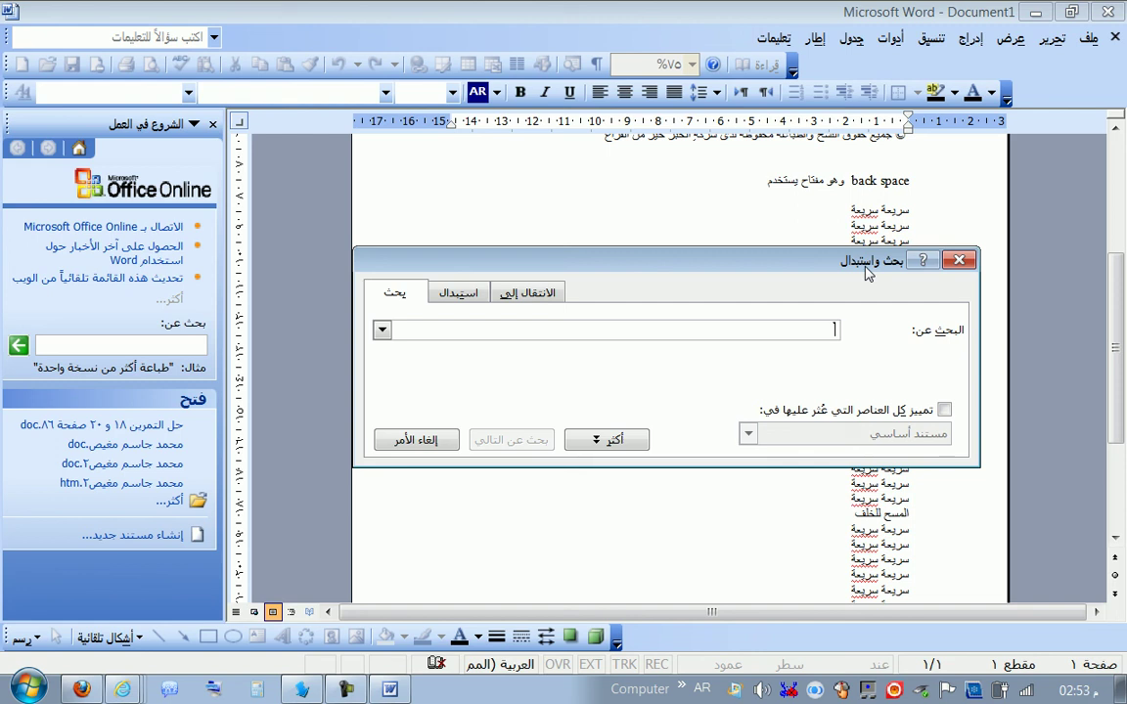
Search for سريعة, step through its matches with Find Next, then go to the Replace tab.
type("سريعة")
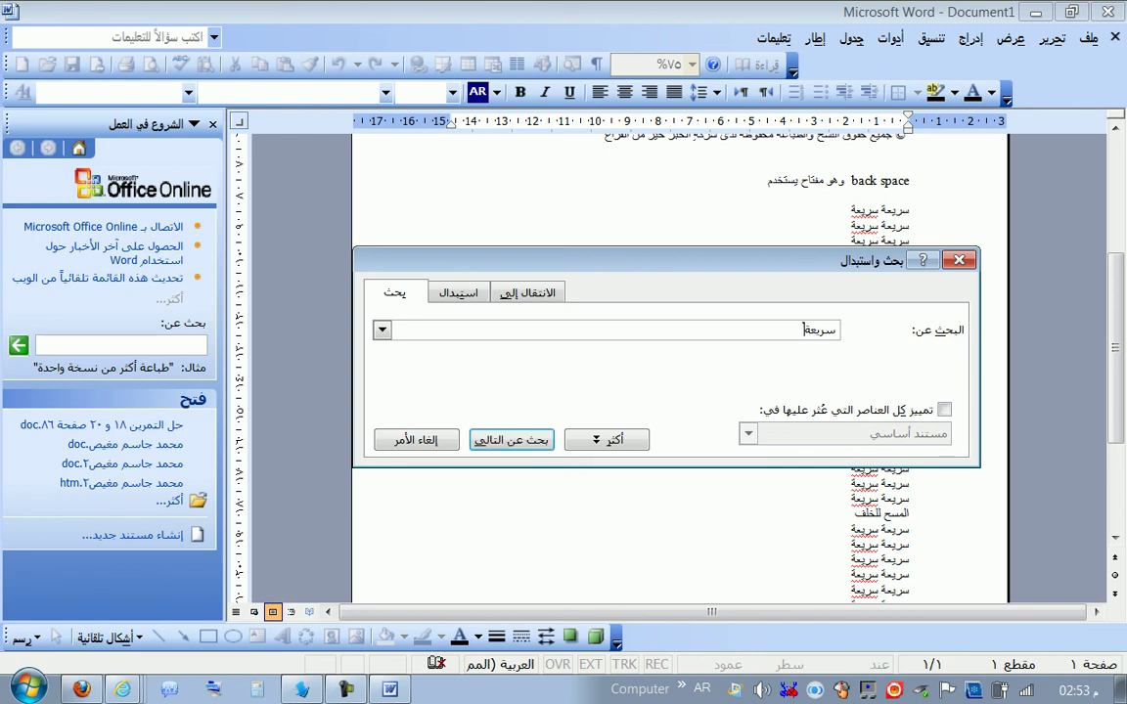
left_click(497, 445)
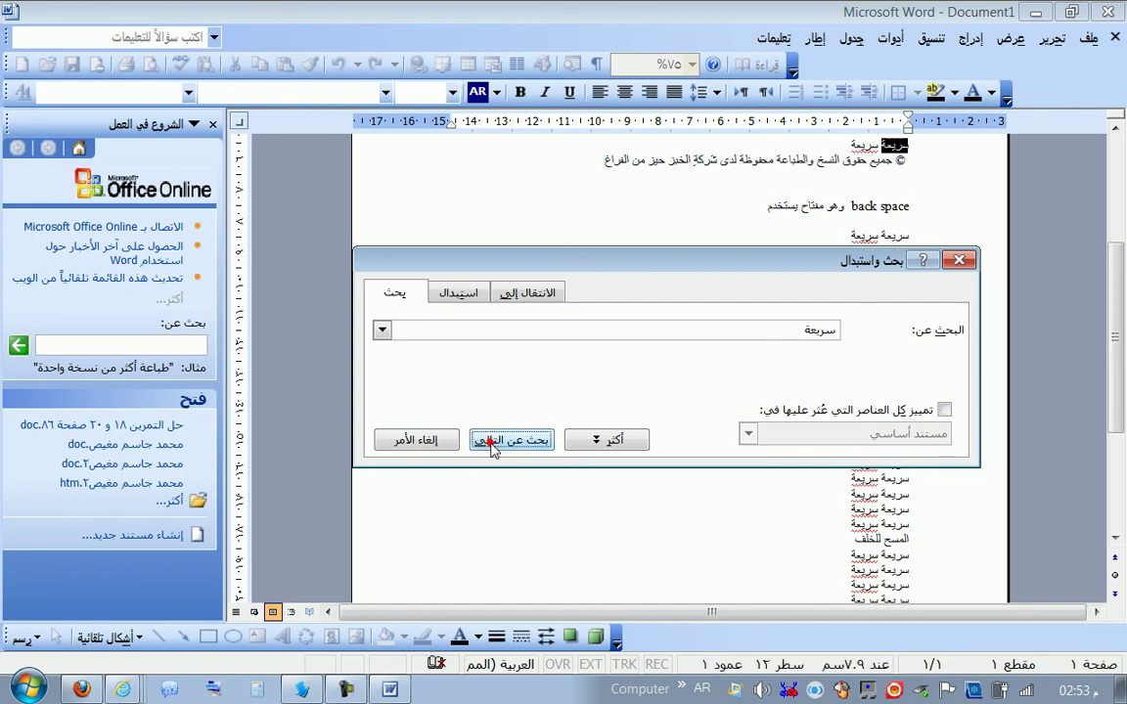
left_click(494, 444)
left_click(494, 443)
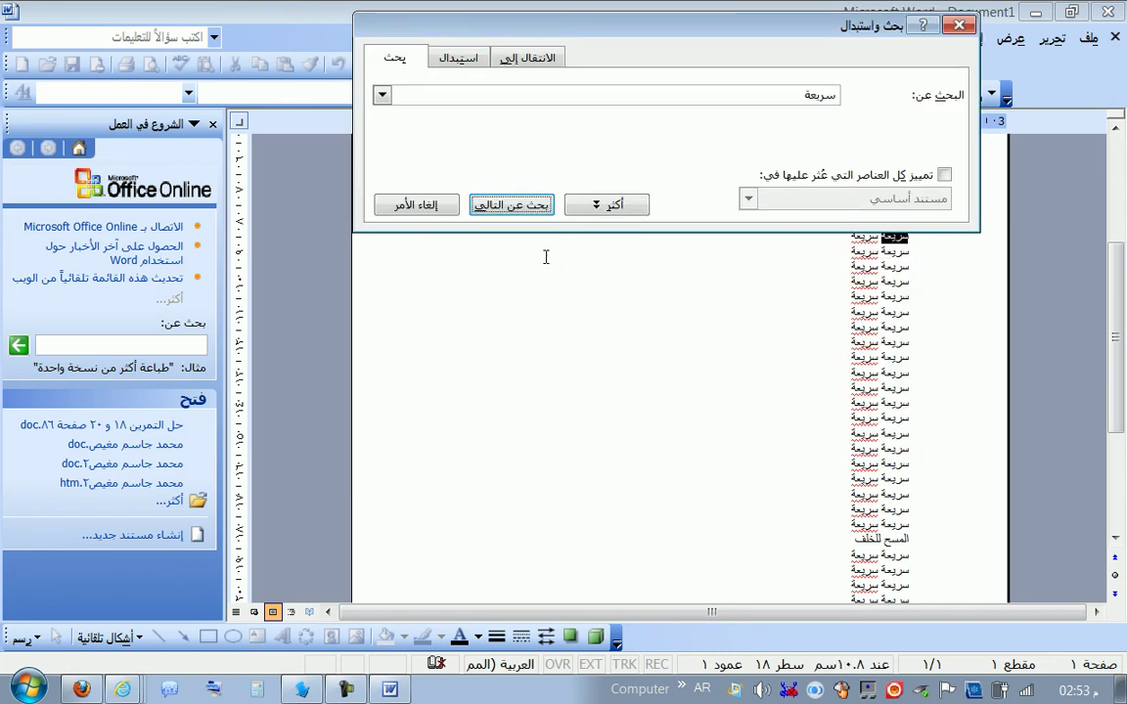
left_click(516, 209)
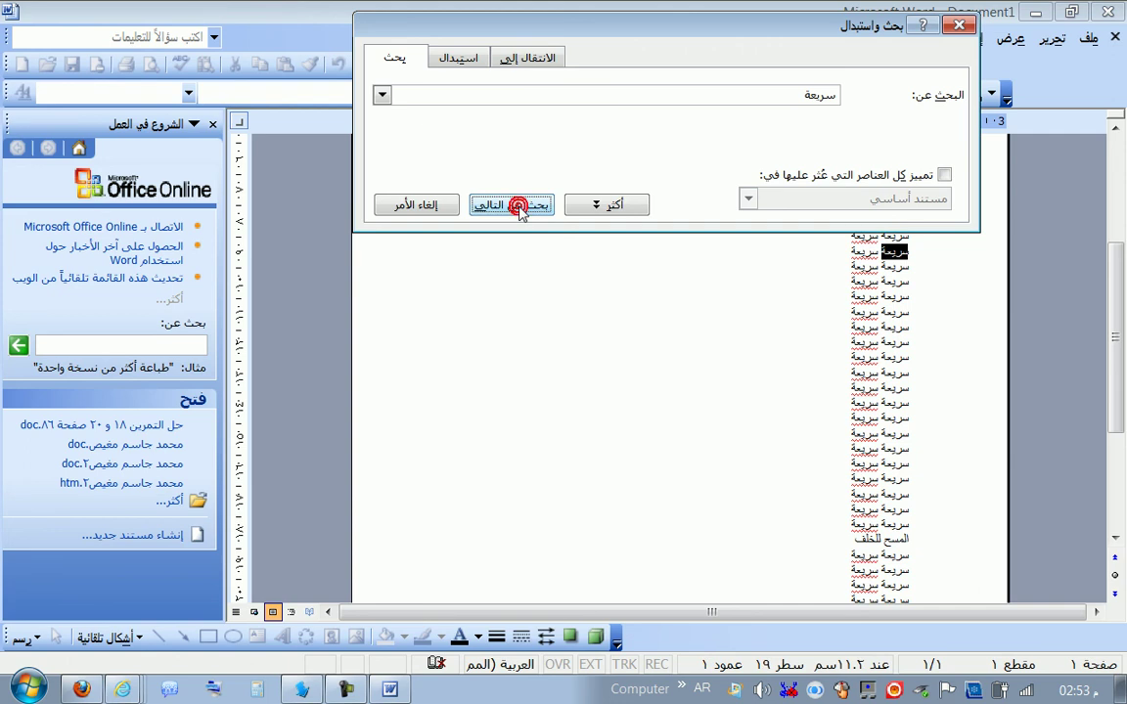
left_click(519, 209)
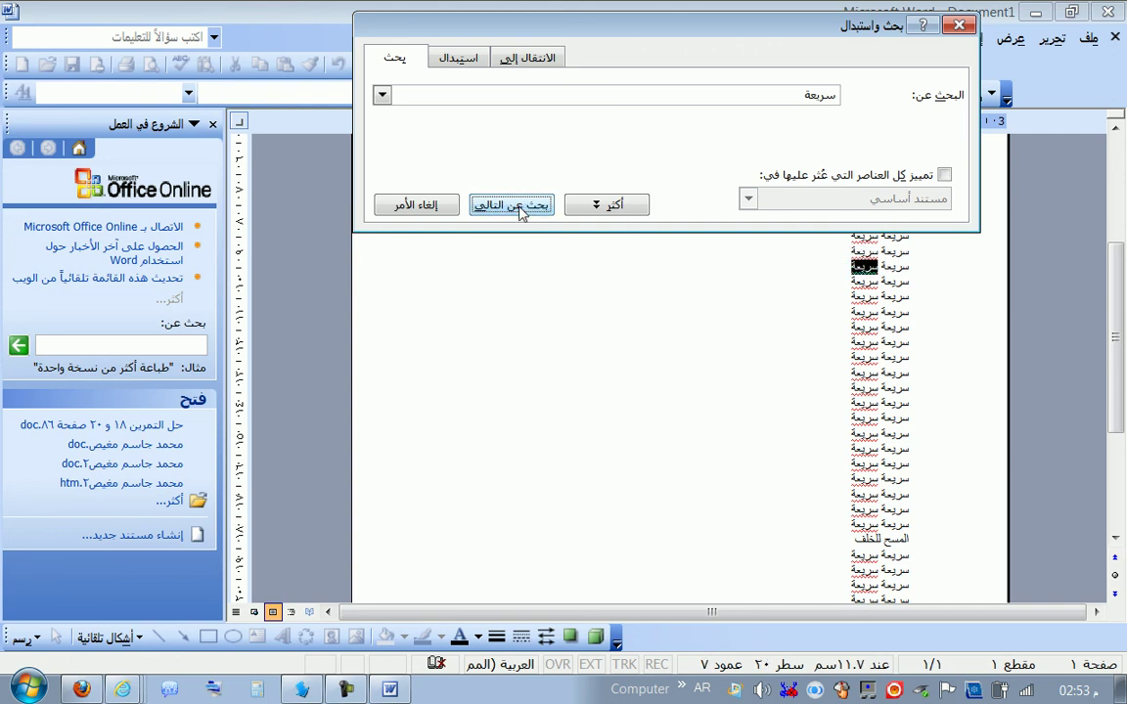
left_click(520, 208)
left_click(520, 208)
left_click(520, 208)
left_click(520, 208)
left_click(520, 209)
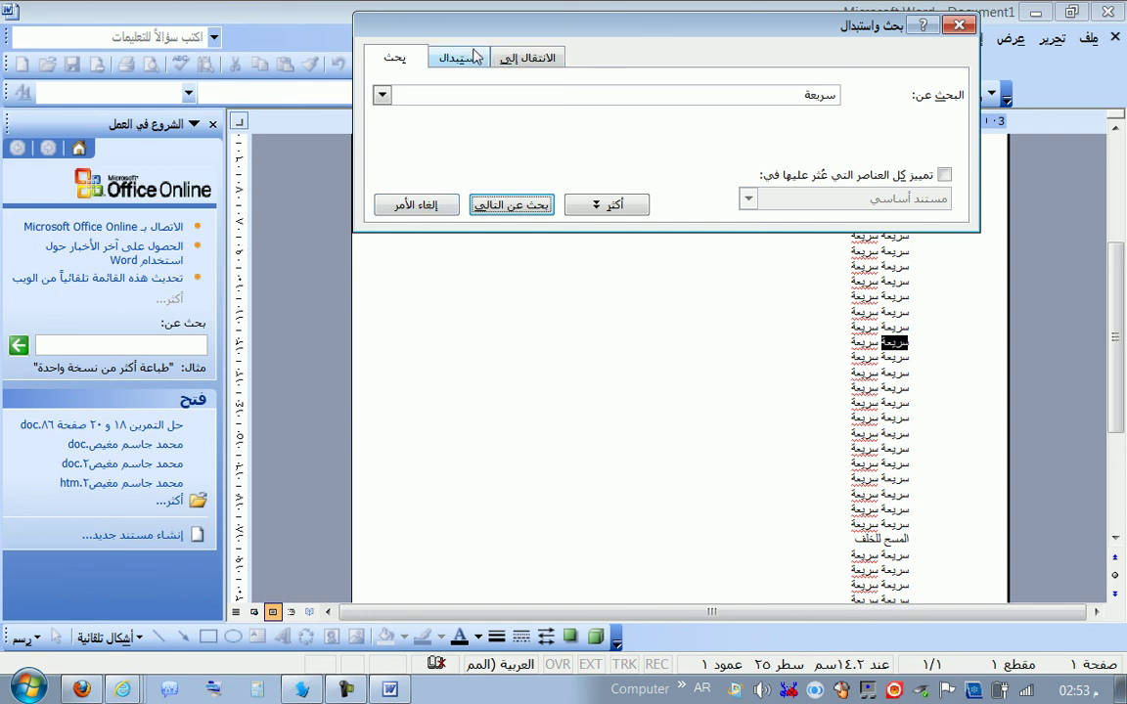
left_click(499, 205)
left_click(499, 205)
left_click(499, 206)
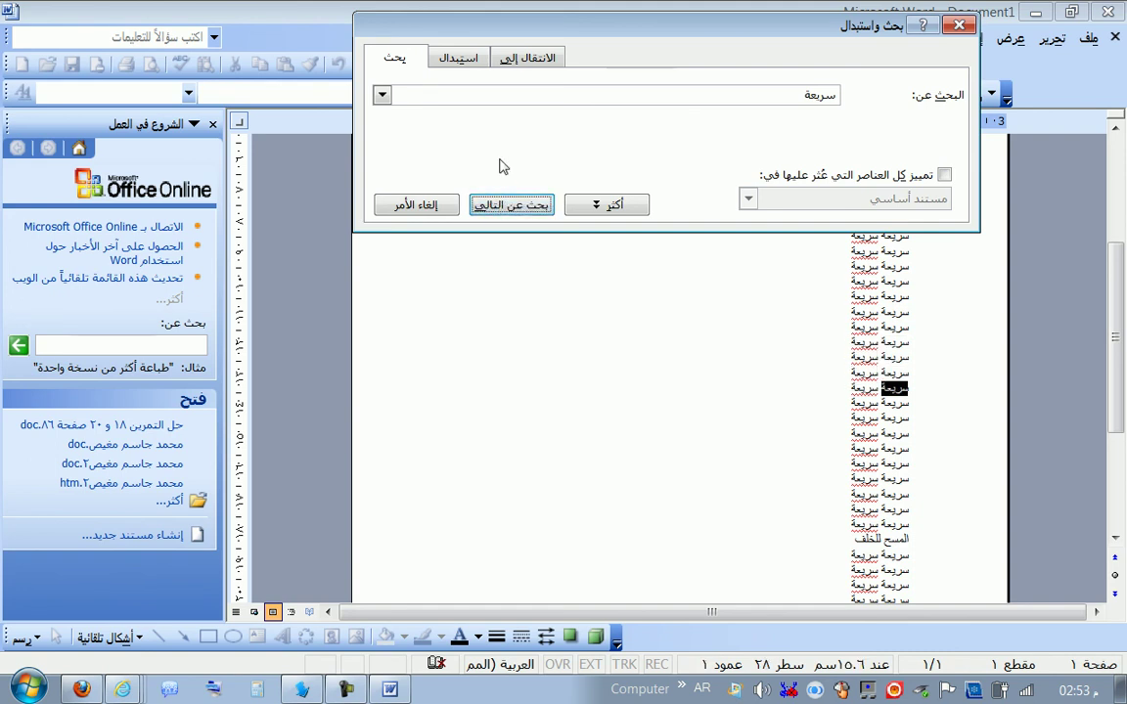
left_click(465, 59)
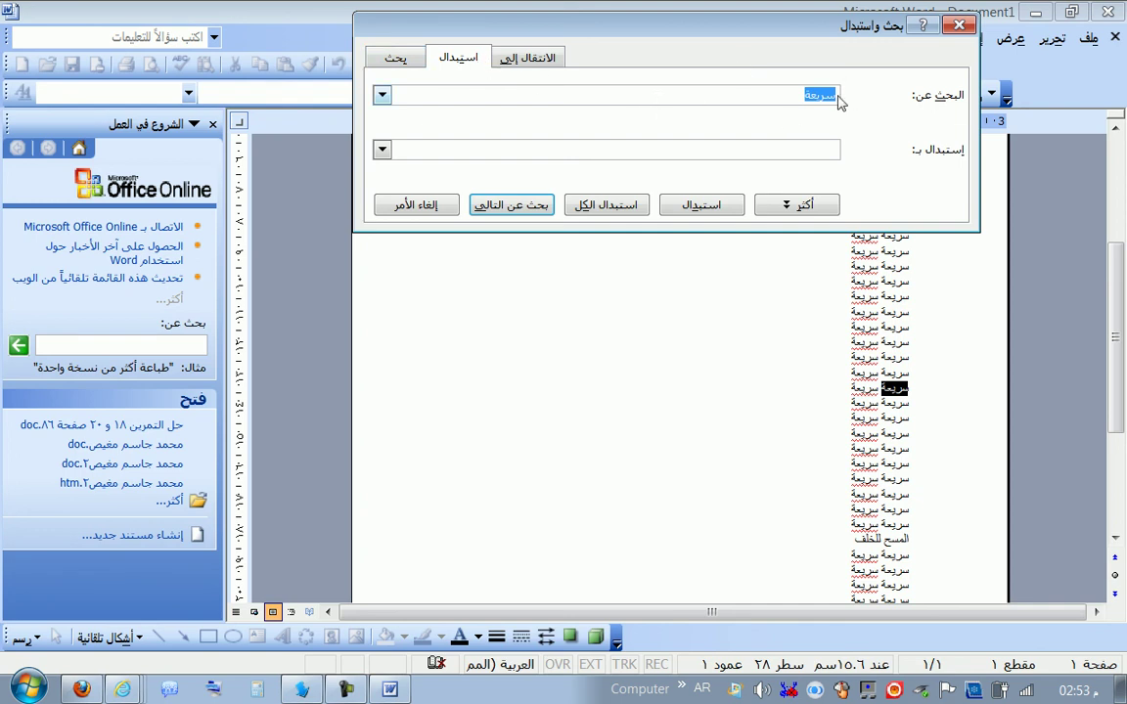
Enter بطيئة as the replacement and replace five سريعة occurrences one at a time.
left_click(813, 149)
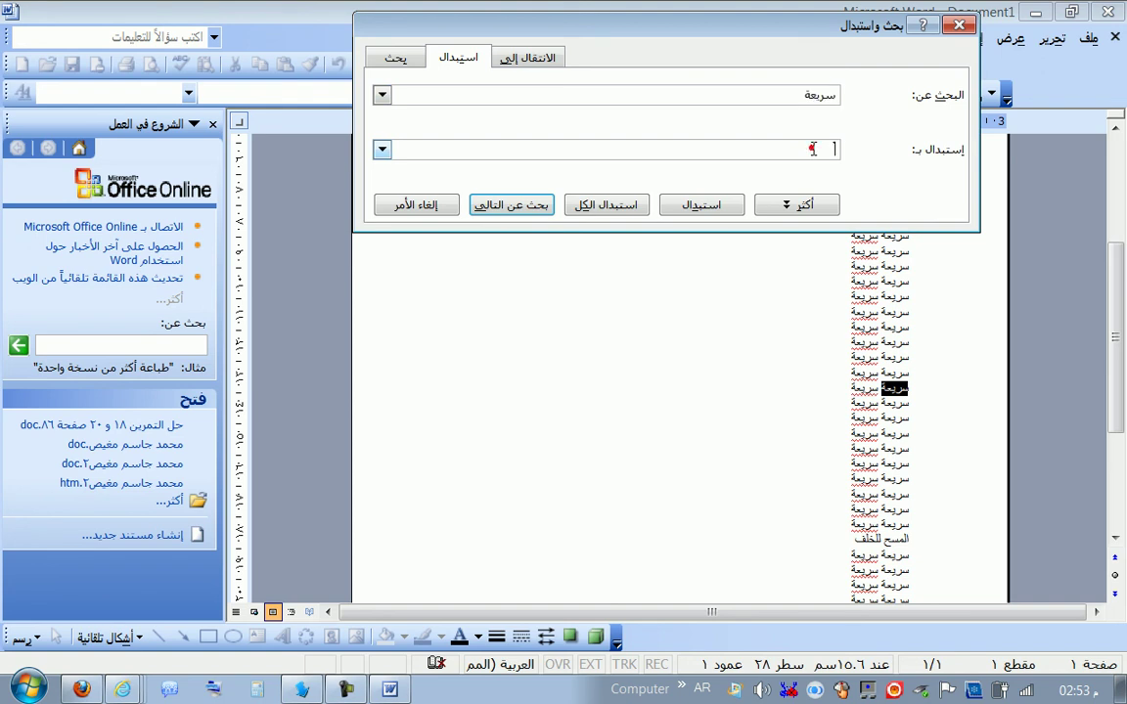
type("بطي")
type("ئة")
left_click(691, 207)
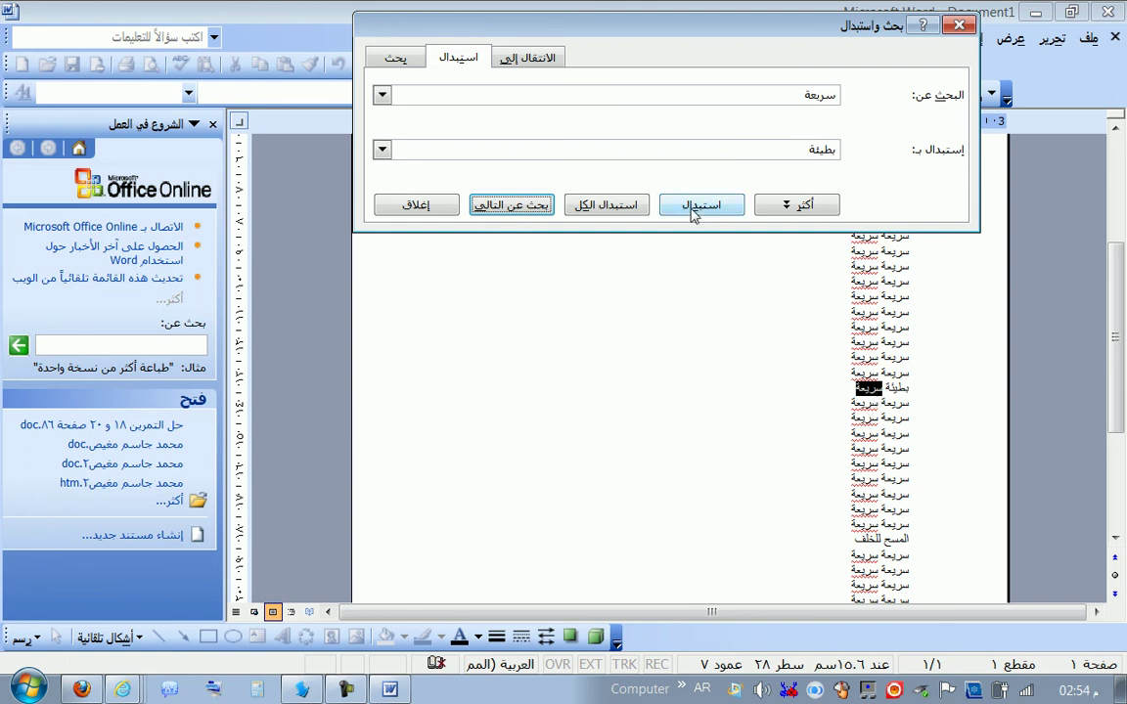
left_click(694, 210)
left_click(694, 209)
left_click(691, 209)
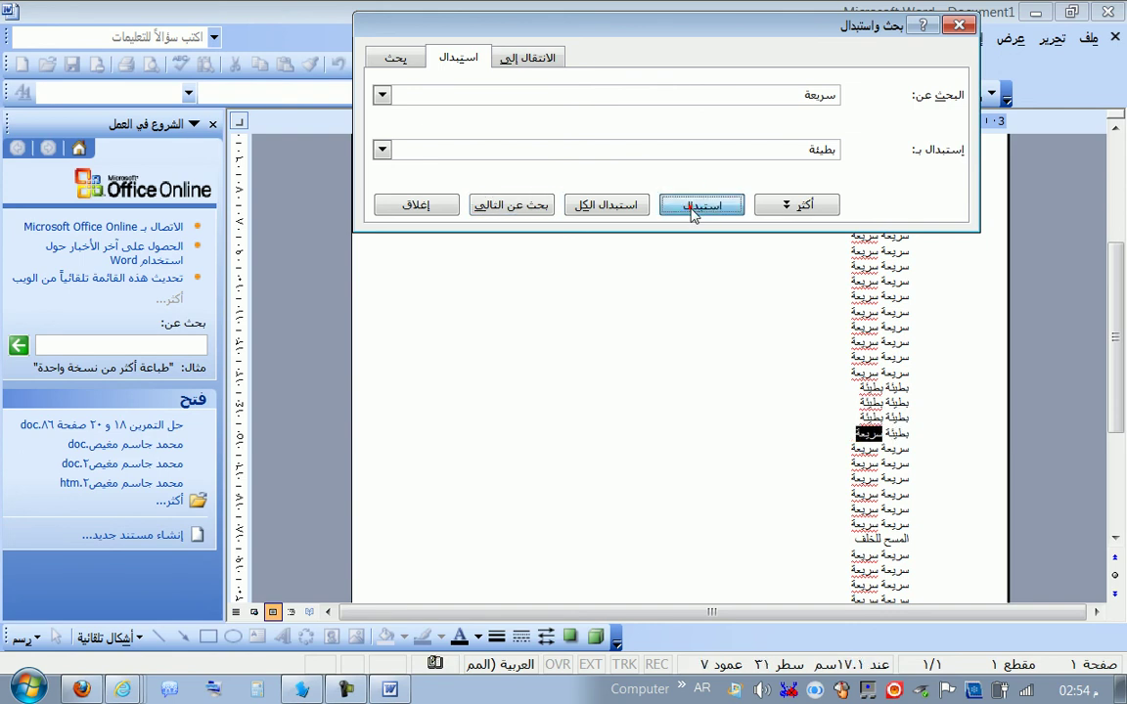
left_click(691, 209)
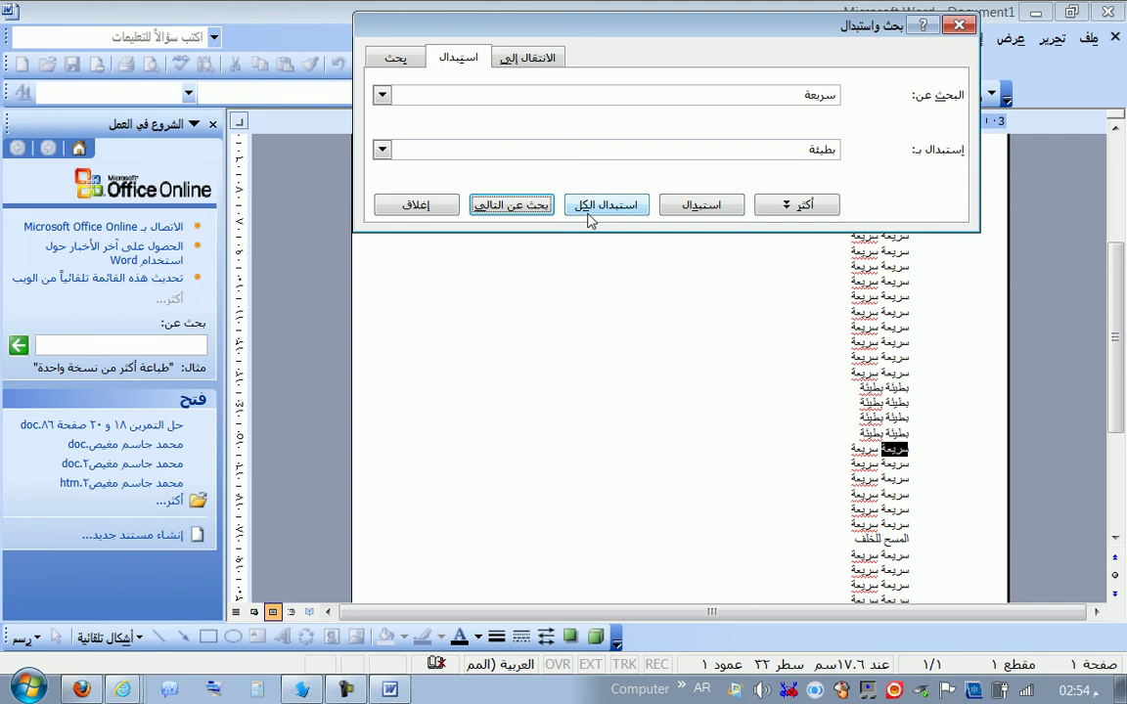
Replace All remaining occurrences, dismiss the 52-replacements message and close the dialog.
left_click(590, 210)
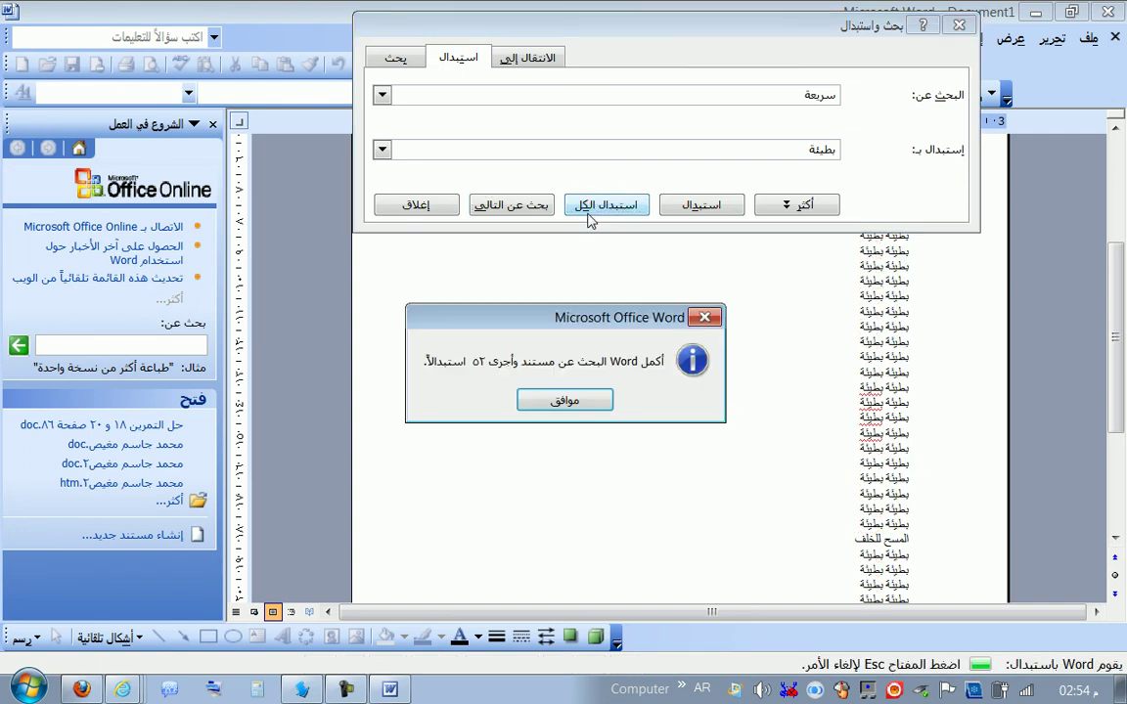
left_click(564, 404)
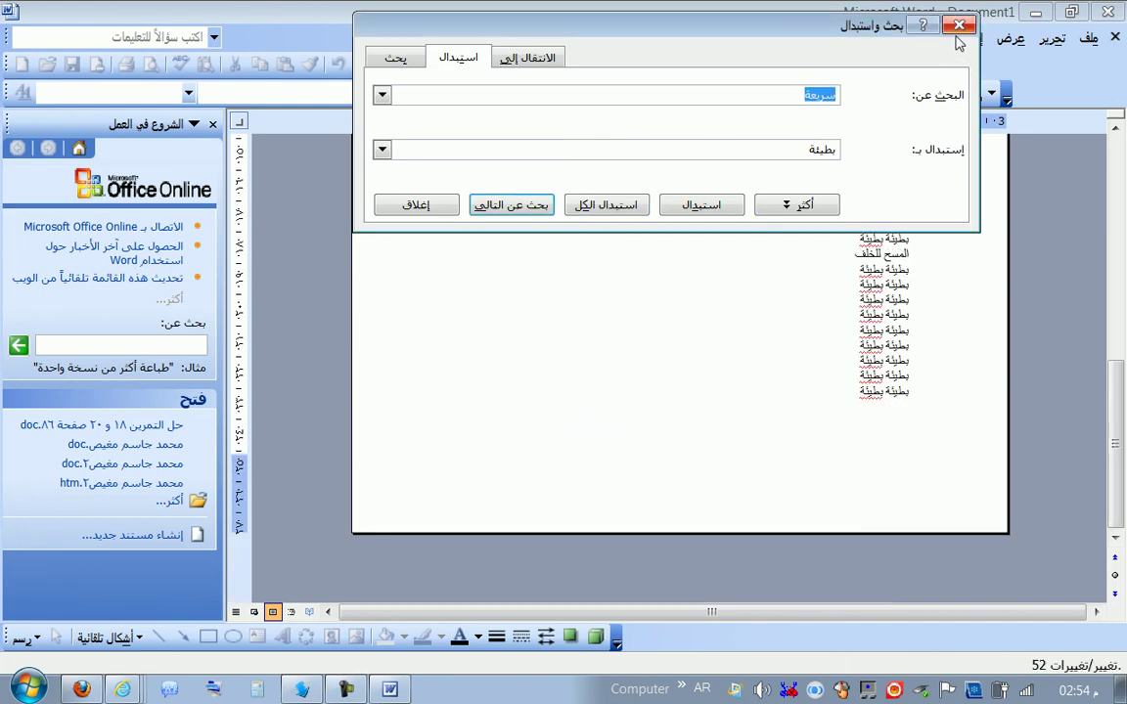
left_click(424, 206)
left_click(872, 349)
Run Spelling and Grammar, choose Ignore Once for the repeated بطيئة, close it, then show the Edit menu.
left_click(160, 65)
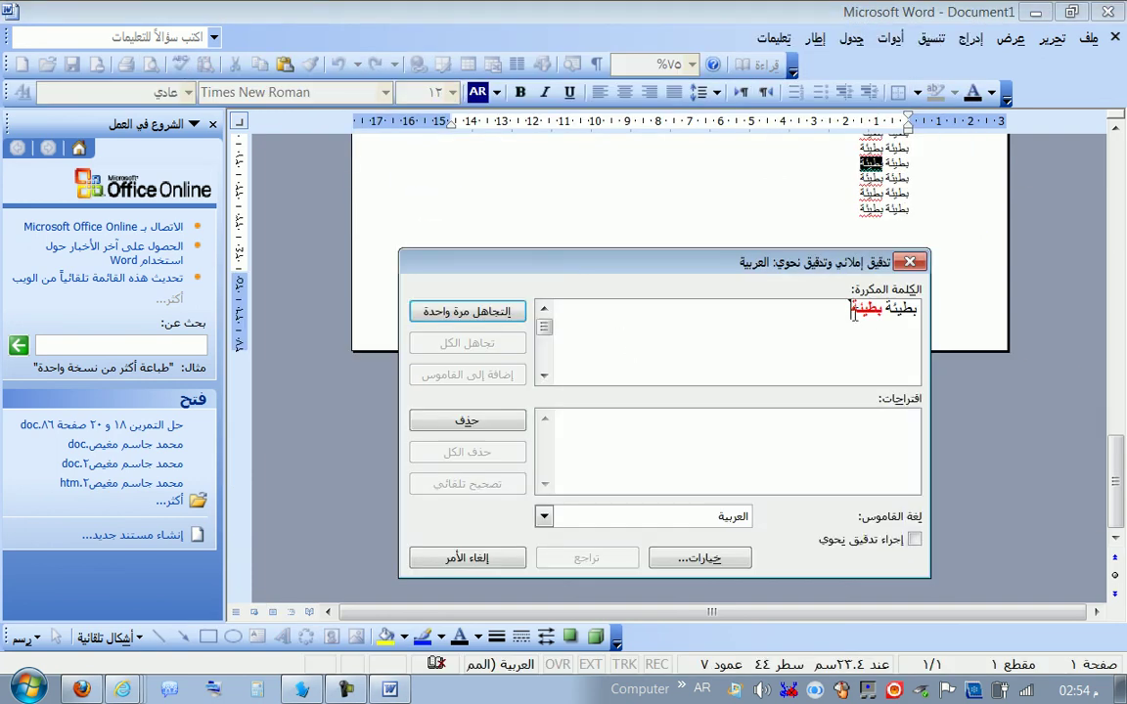
left_click(491, 314)
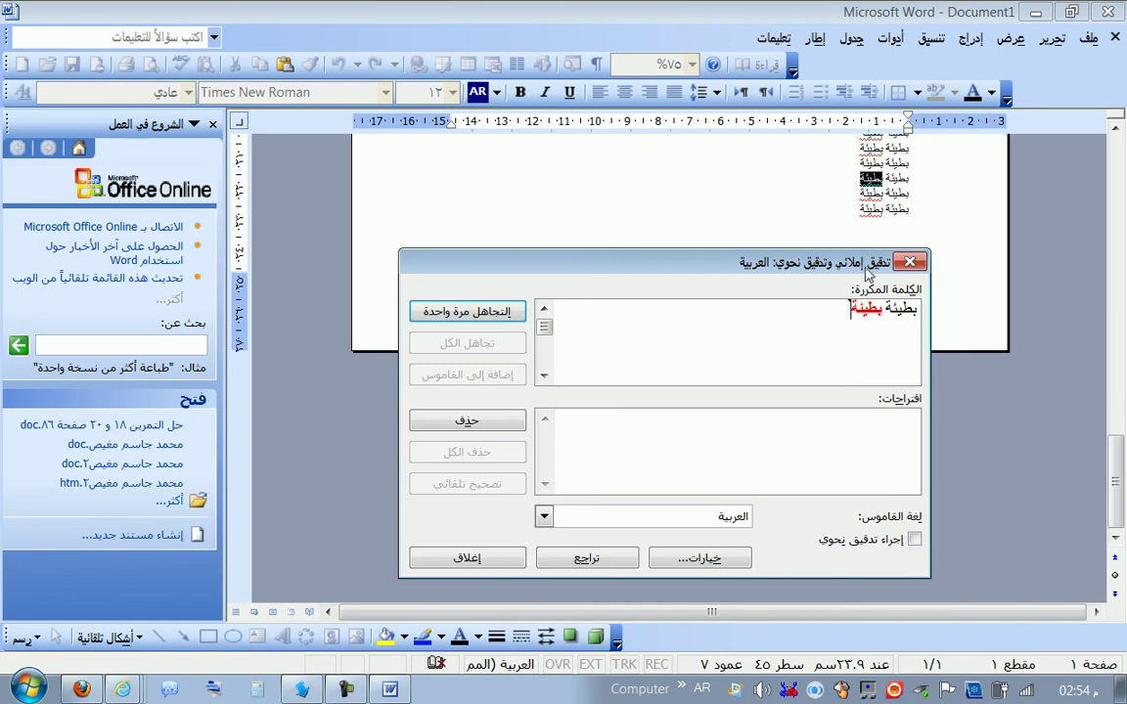
left_click(462, 558)
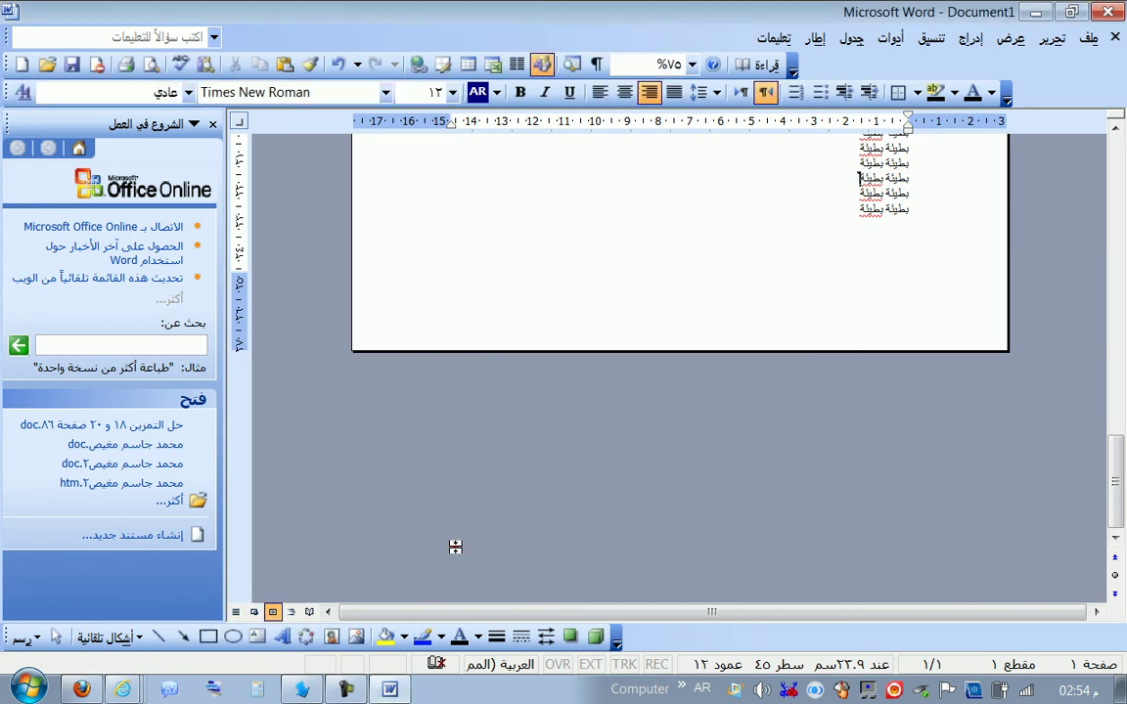
left_click_drag(1117, 479, 1122, 233)
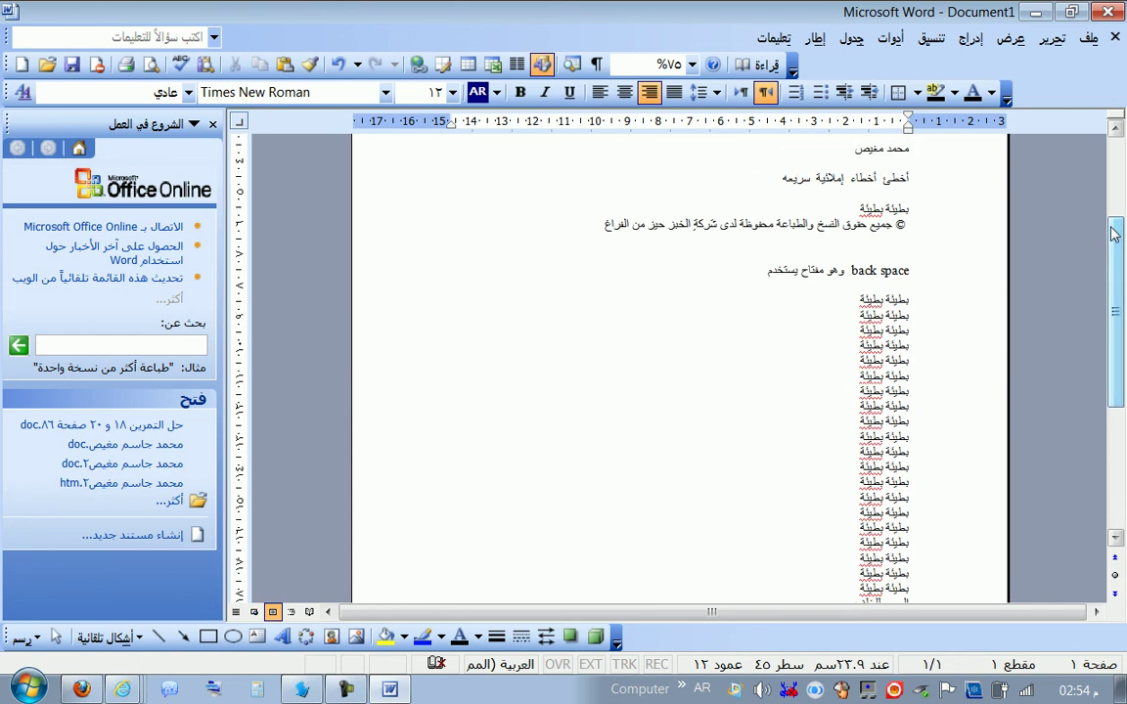
left_click(874, 329)
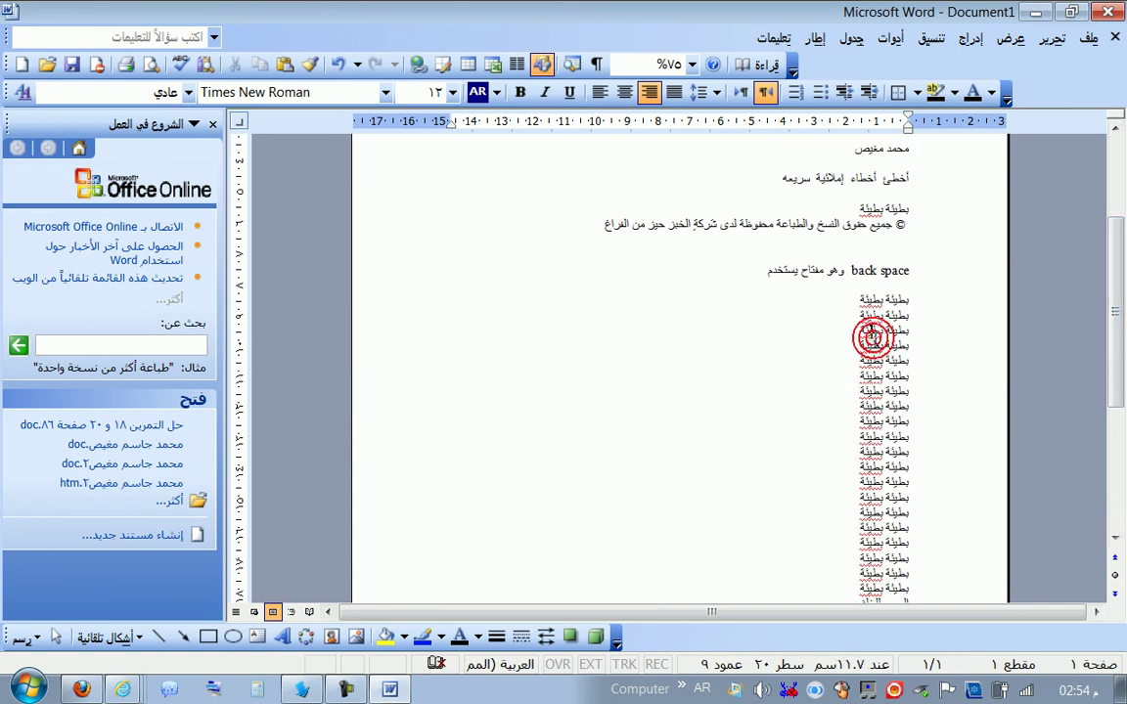
left_click(865, 395)
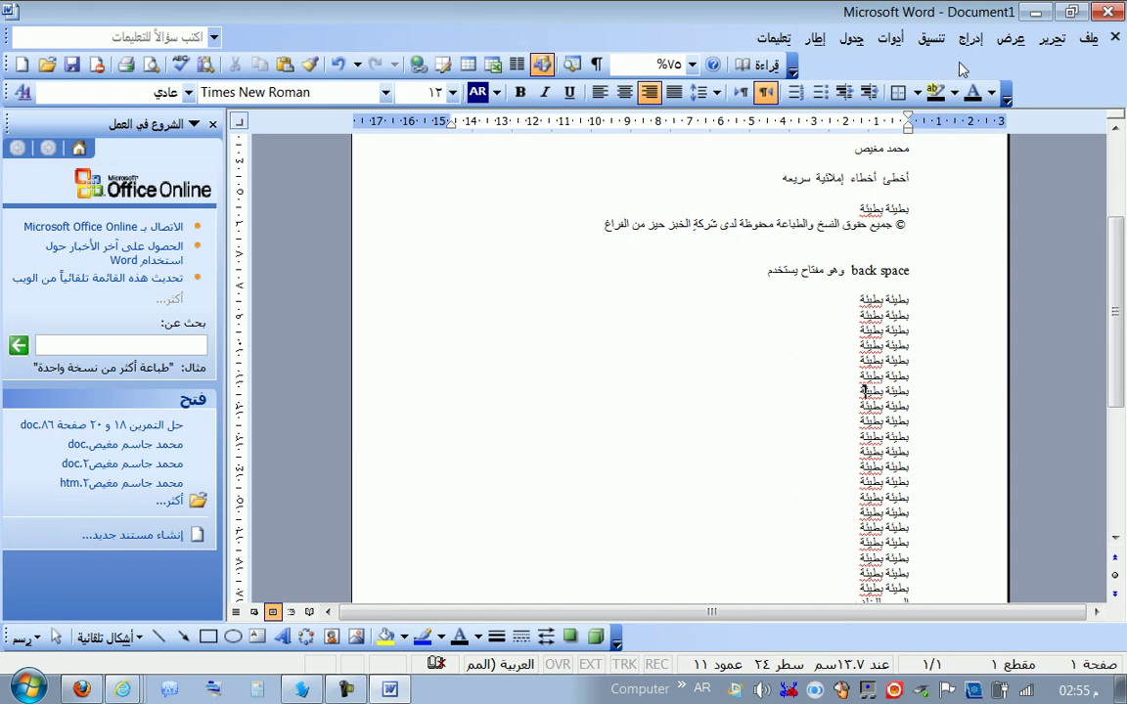
left_click(1050, 39)
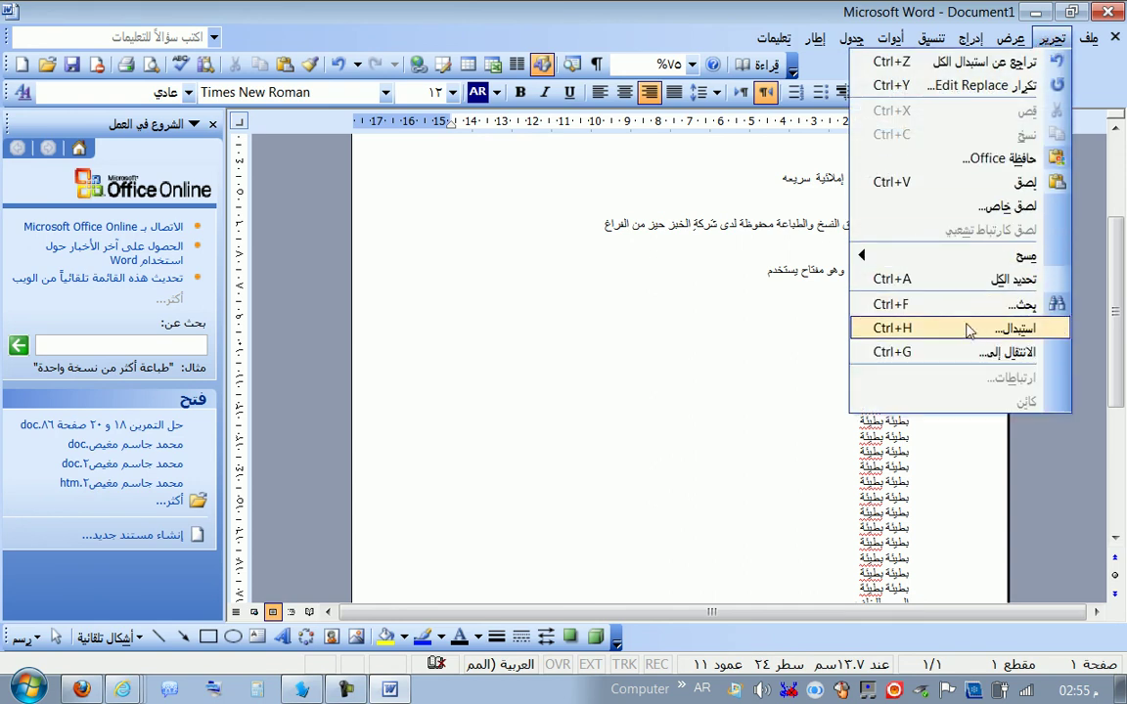
Reopen Find and Replace with Ctrl+H, switch between its Find and Replace tabs, then close it.
left_click(748, 348)
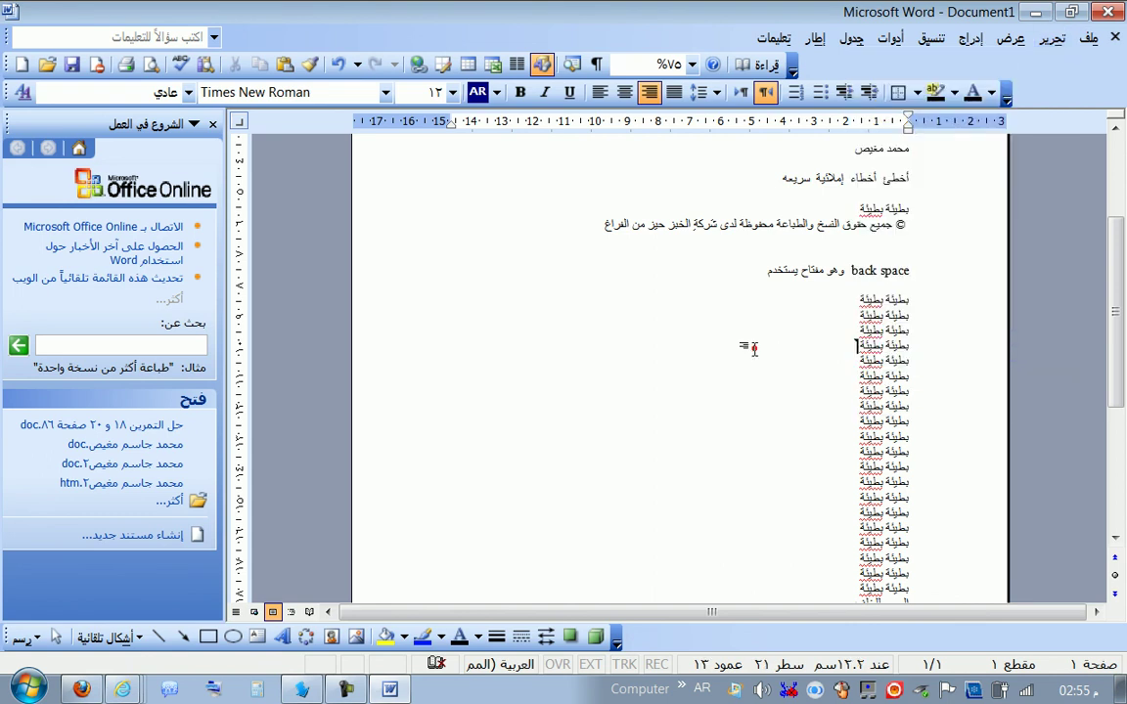
key("ctrl+h")
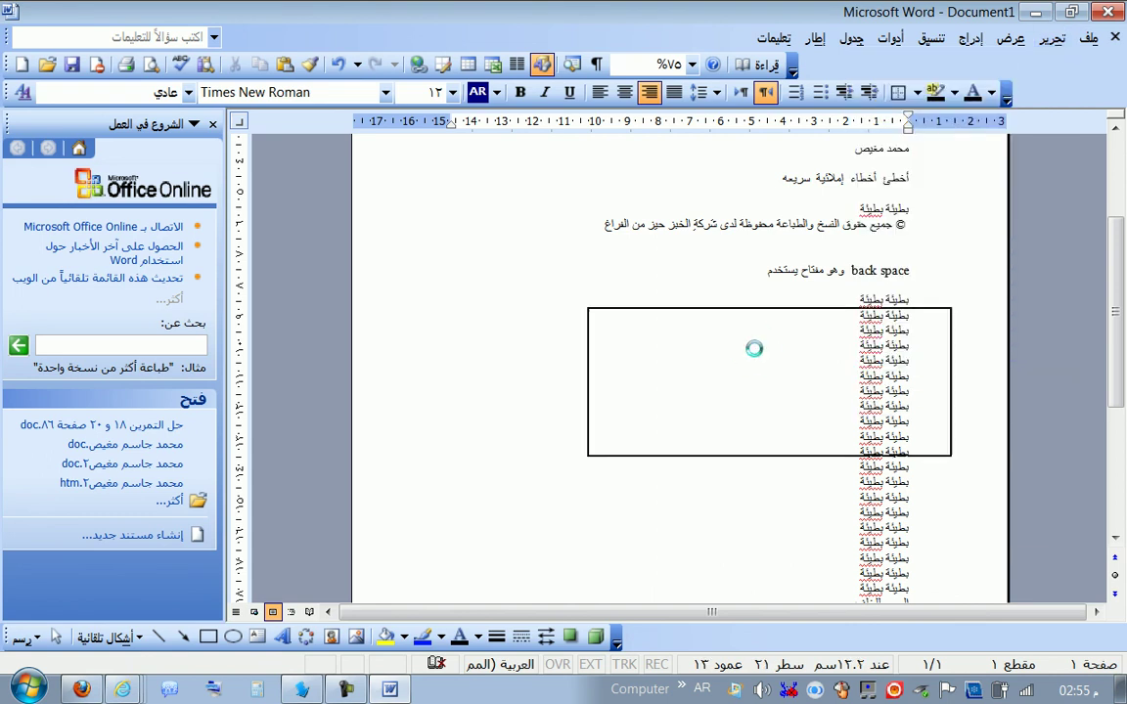
left_click(225, 168)
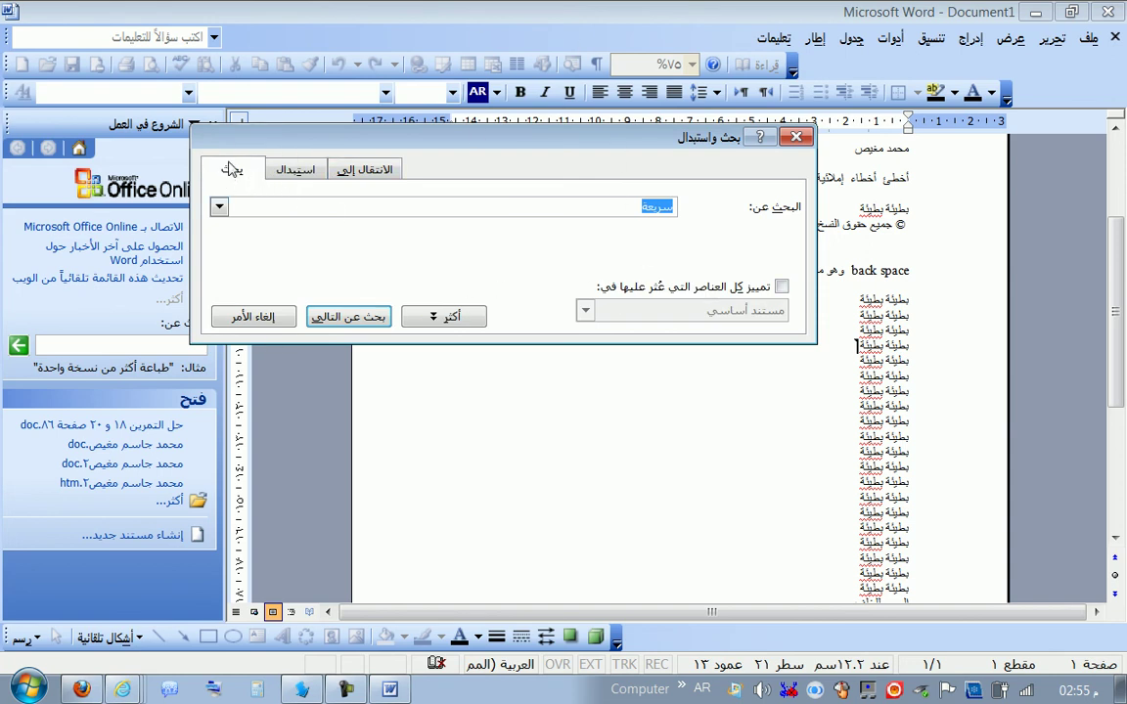
left_click(303, 175)
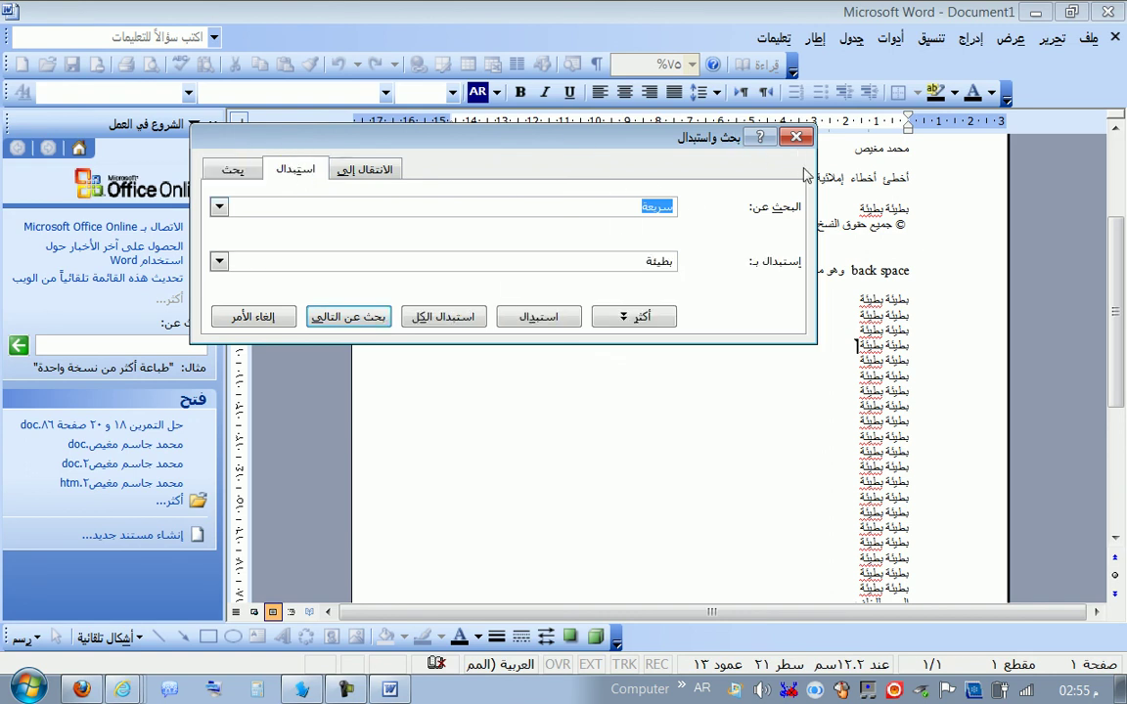
left_click(799, 138)
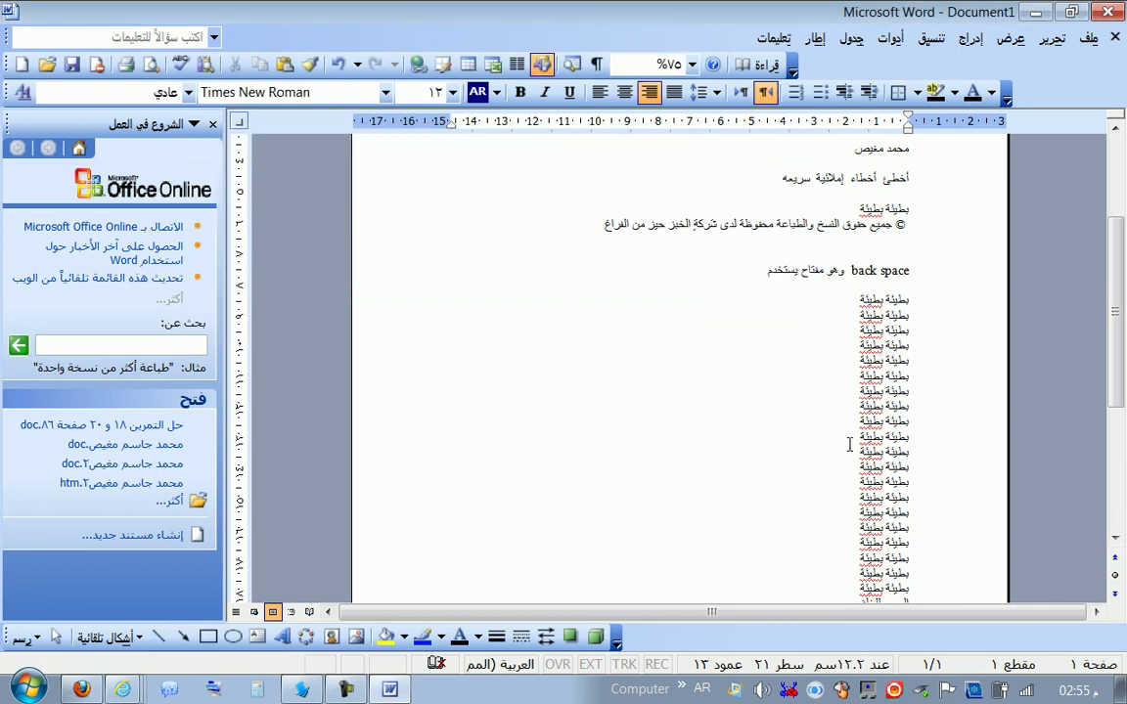
Add a new empty line at the document end and briefly open Tools > Options without changes.
left_click_drag(1120, 313, 1120, 425)
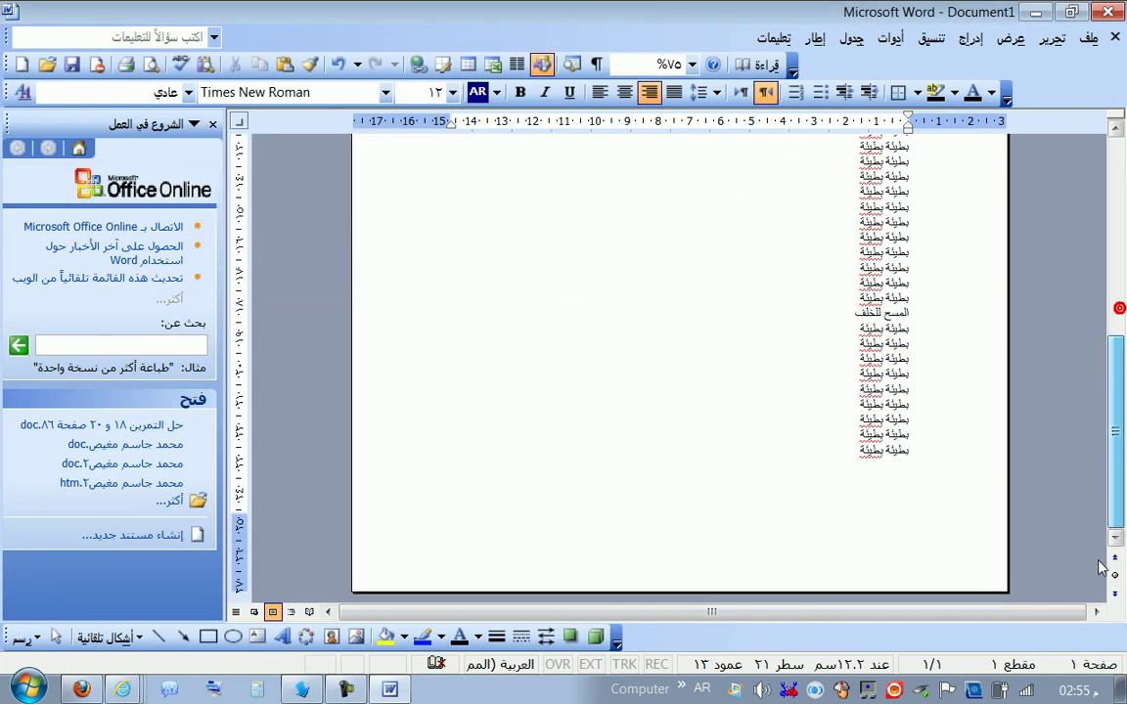
left_click(845, 460)
key("Return")
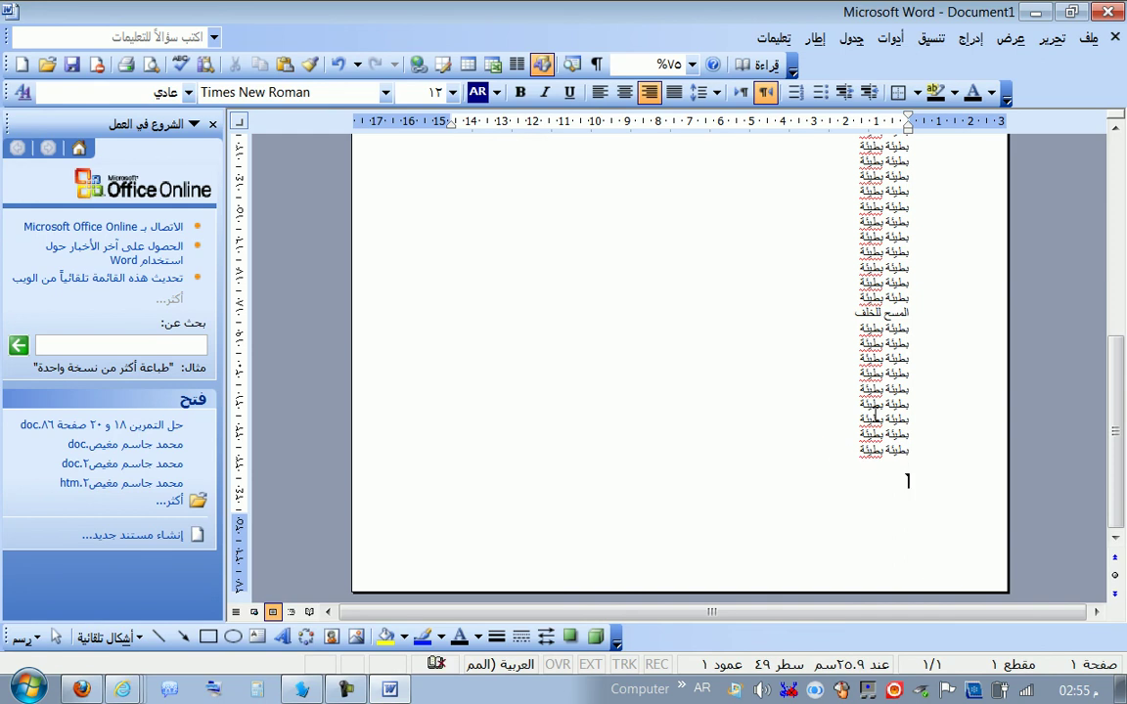
left_click(898, 43)
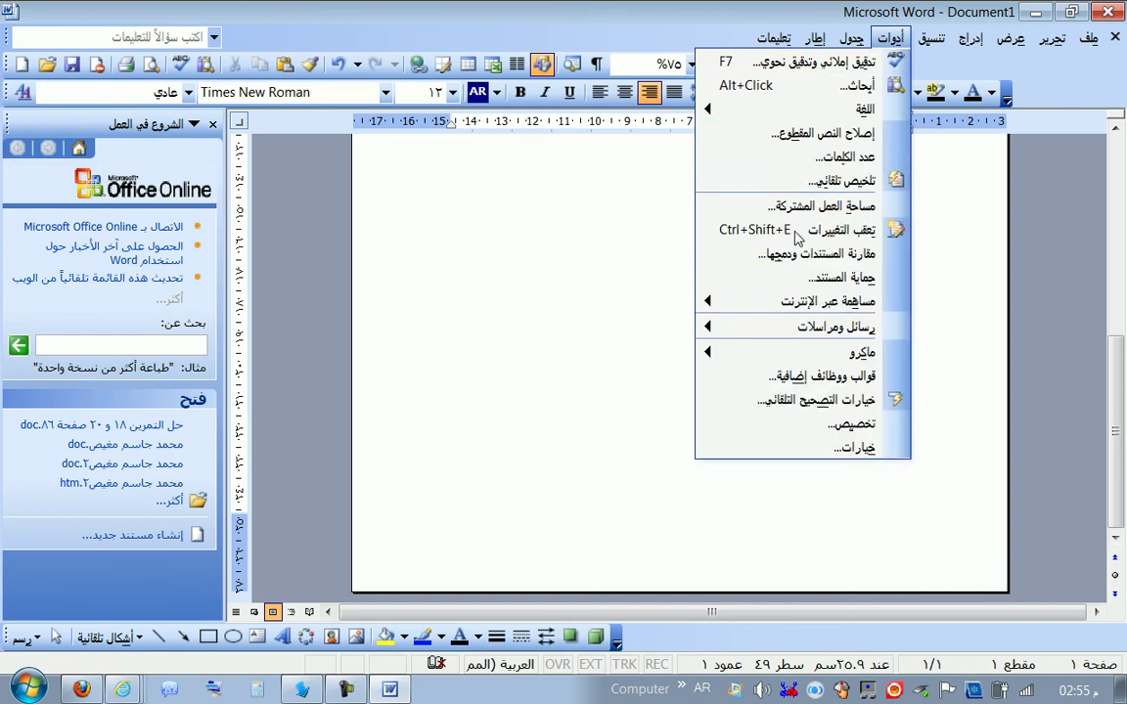
left_click(776, 449)
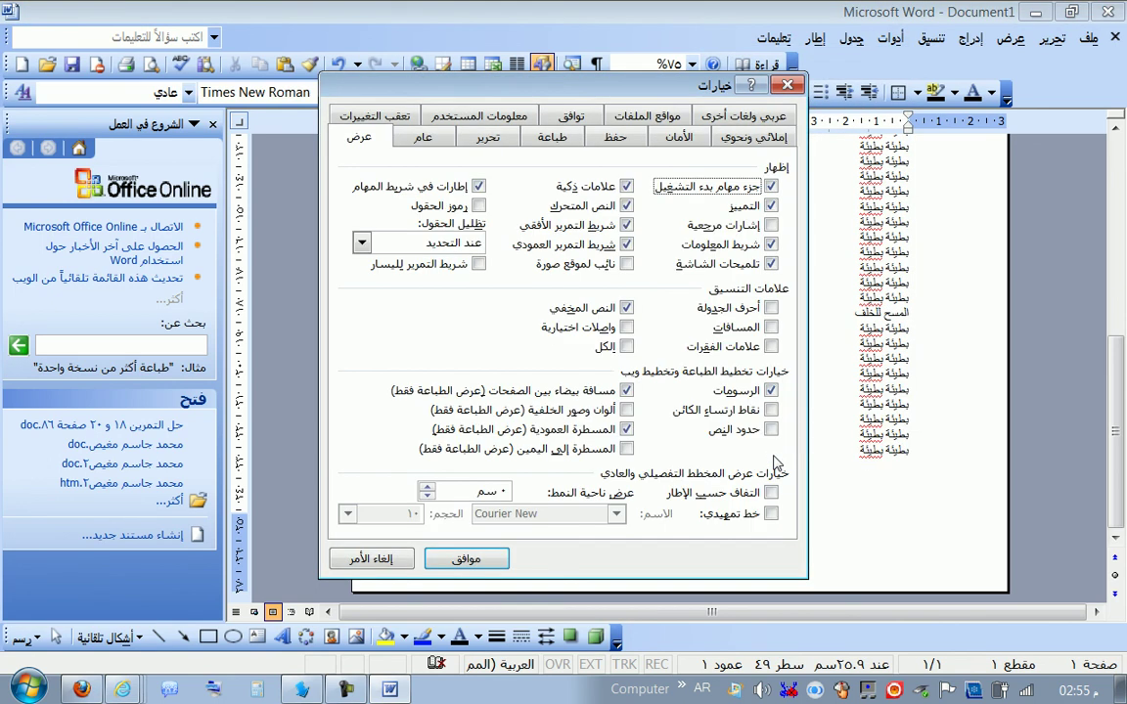
left_click(370, 557)
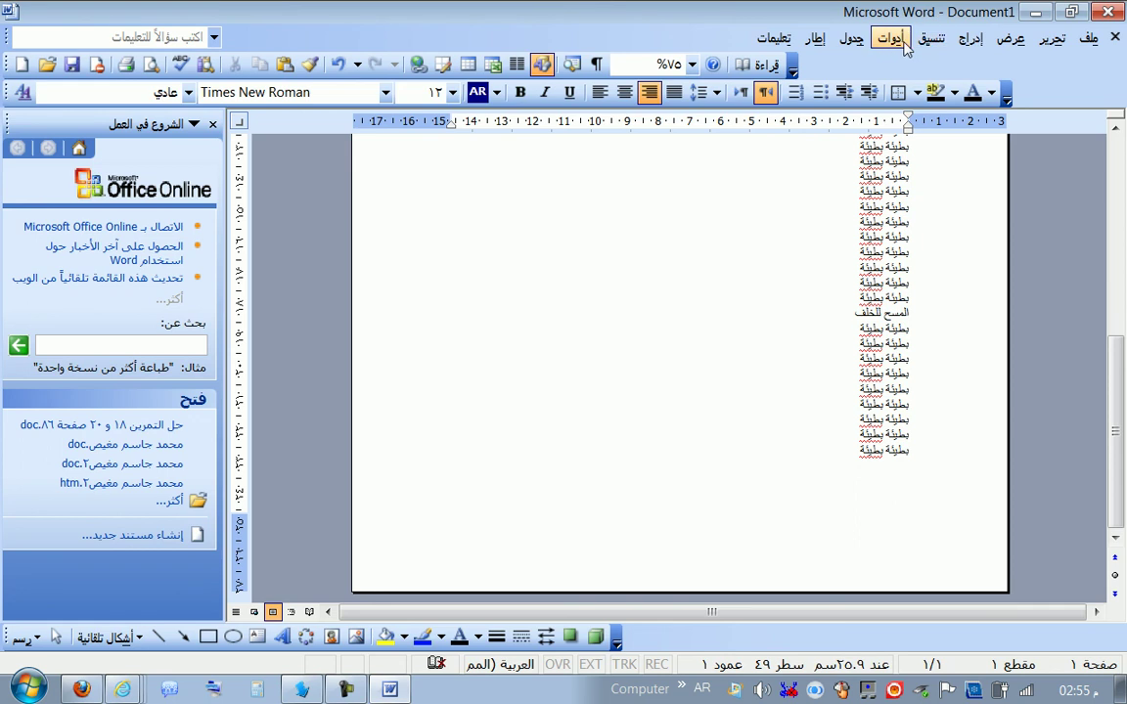
In Options > Spelling & Grammar, turn on Check grammar as you type and apply.
left_click(904, 44)
left_click(782, 209)
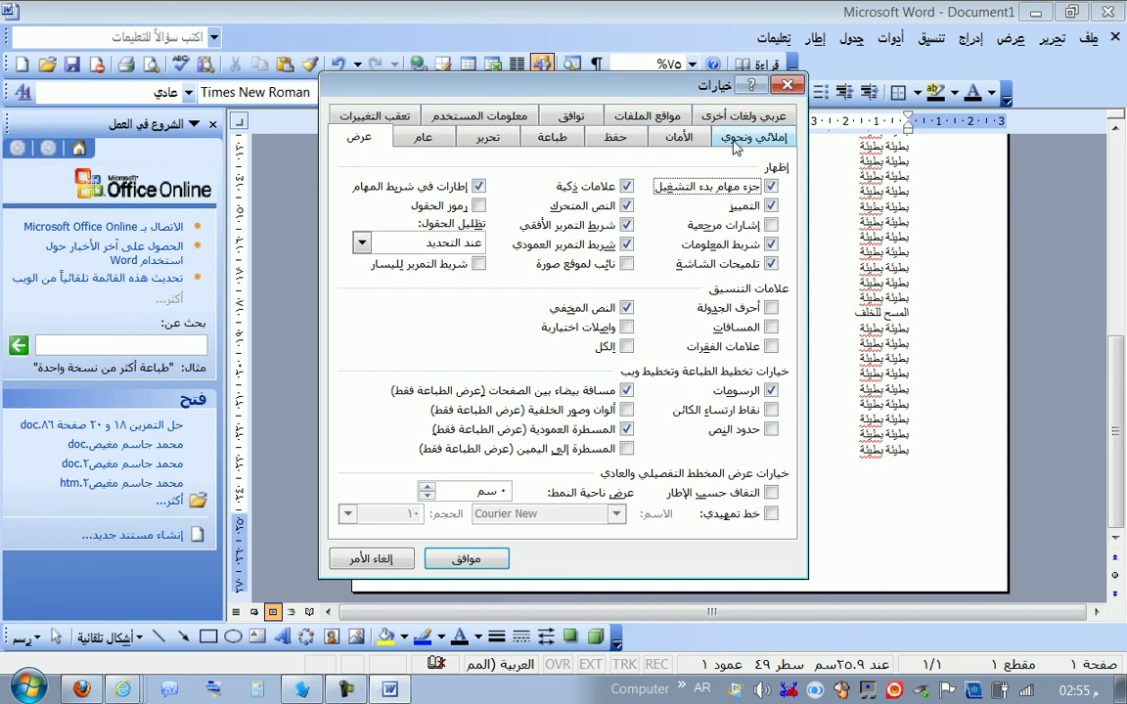
left_click(736, 145)
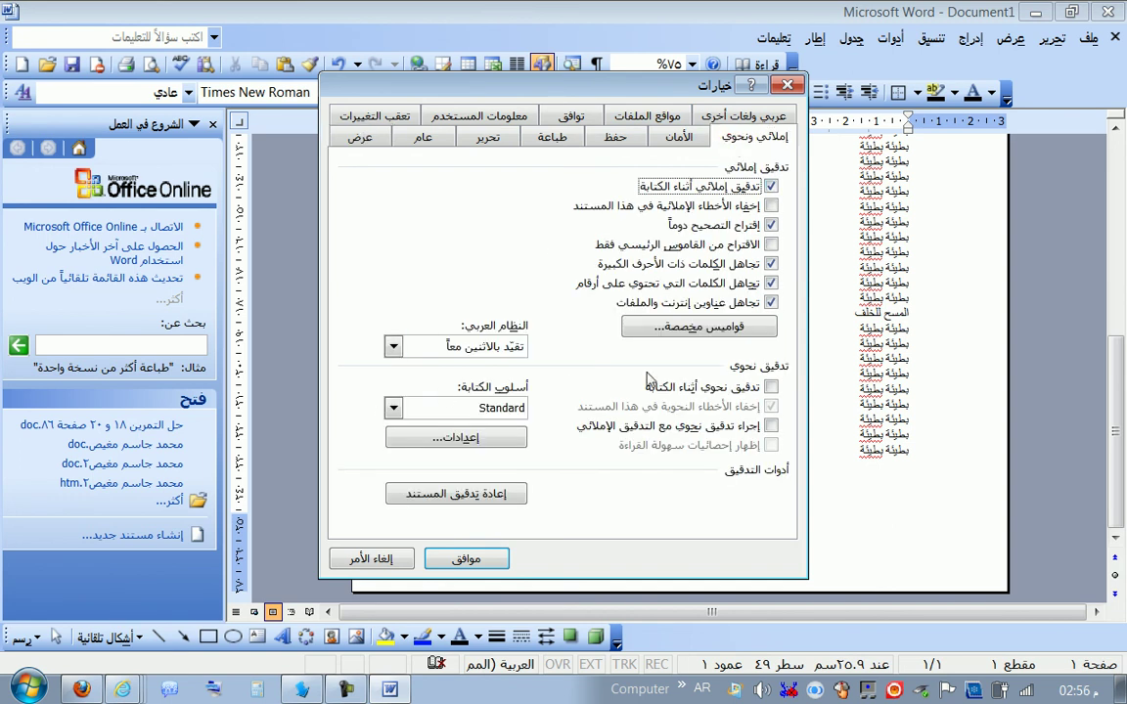
left_click(771, 388)
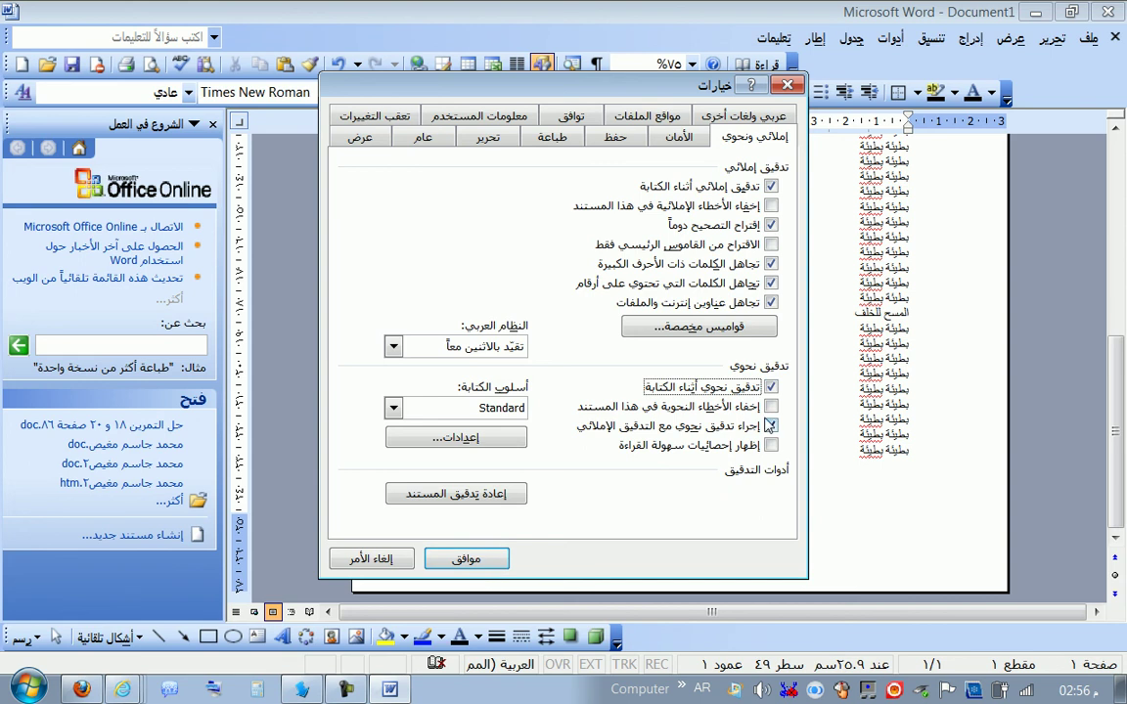
left_click(506, 568)
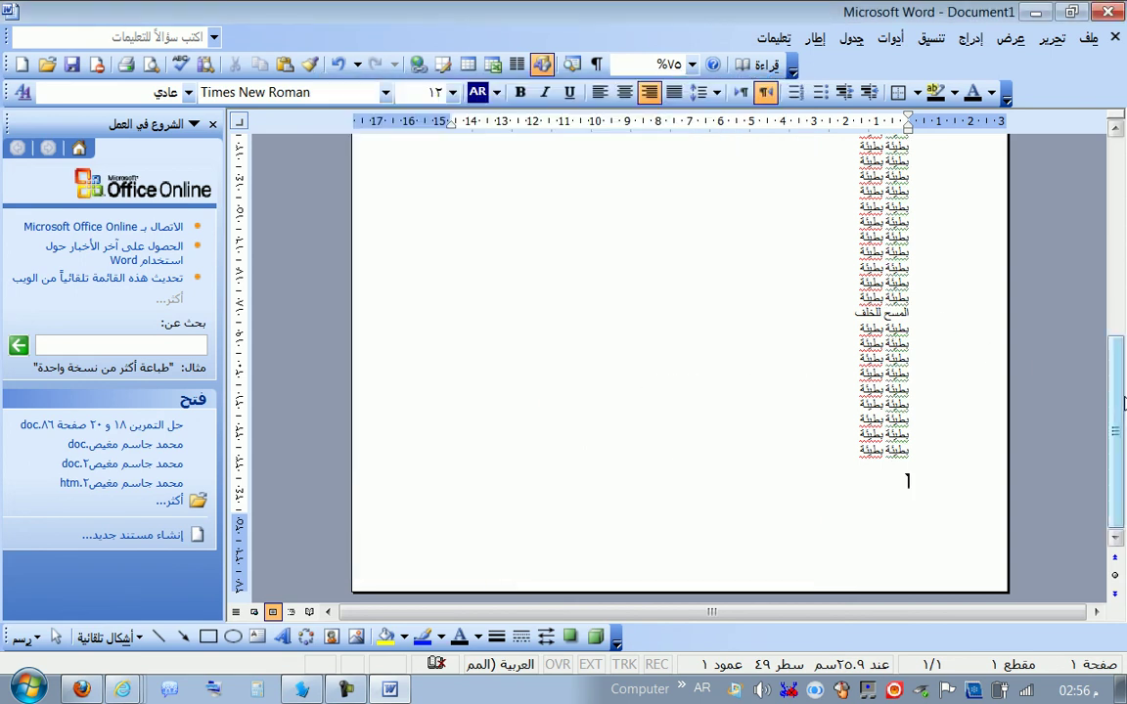
left_click_drag(1118, 421, 1117, 279)
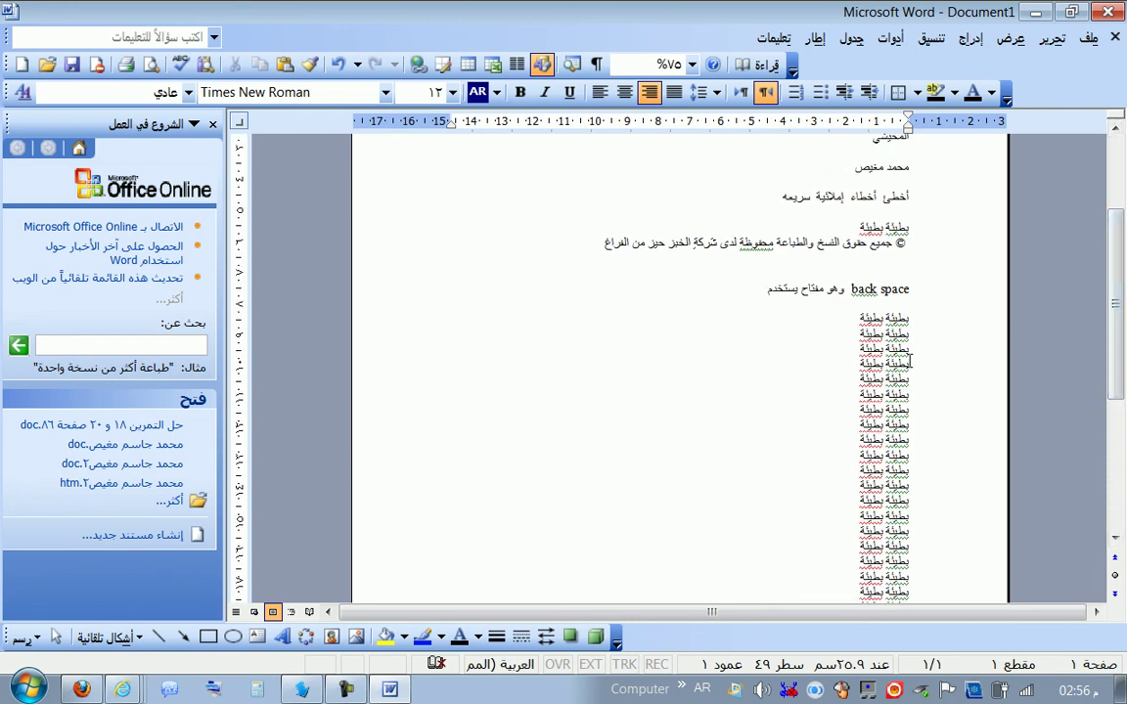
Ignore the grammar flag on a بطيئة بطيئة sentence, go to the document end, and switch input to English.
left_click_drag(1114, 294, 1116, 409)
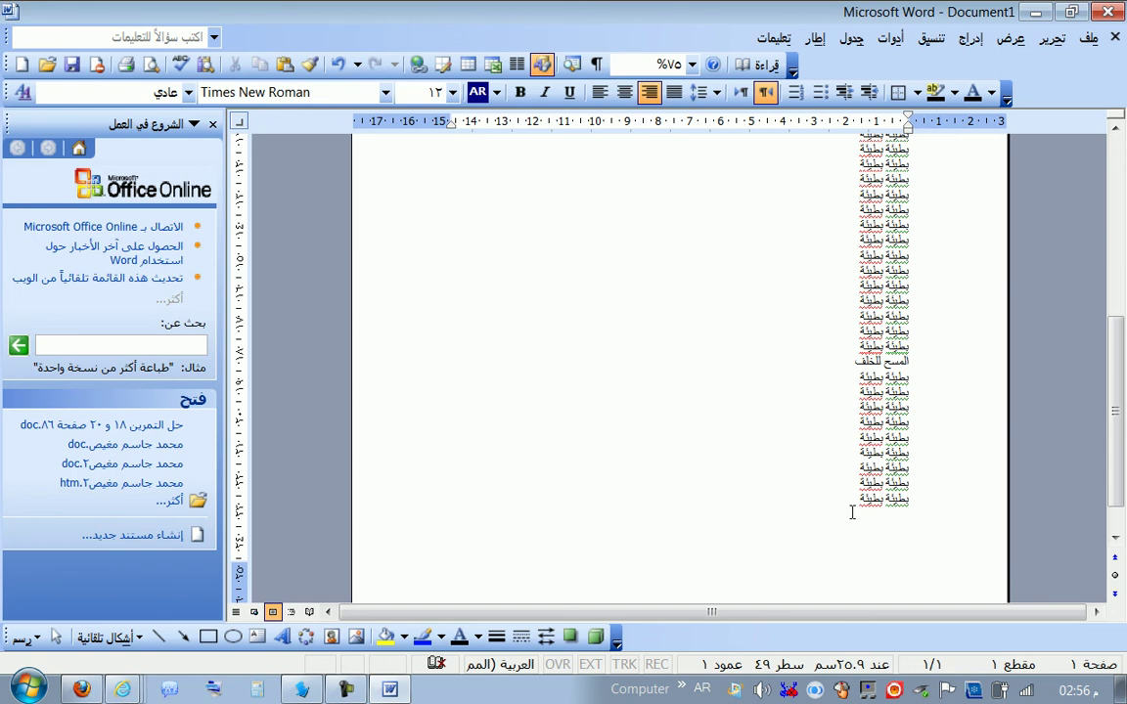
right_click(896, 446)
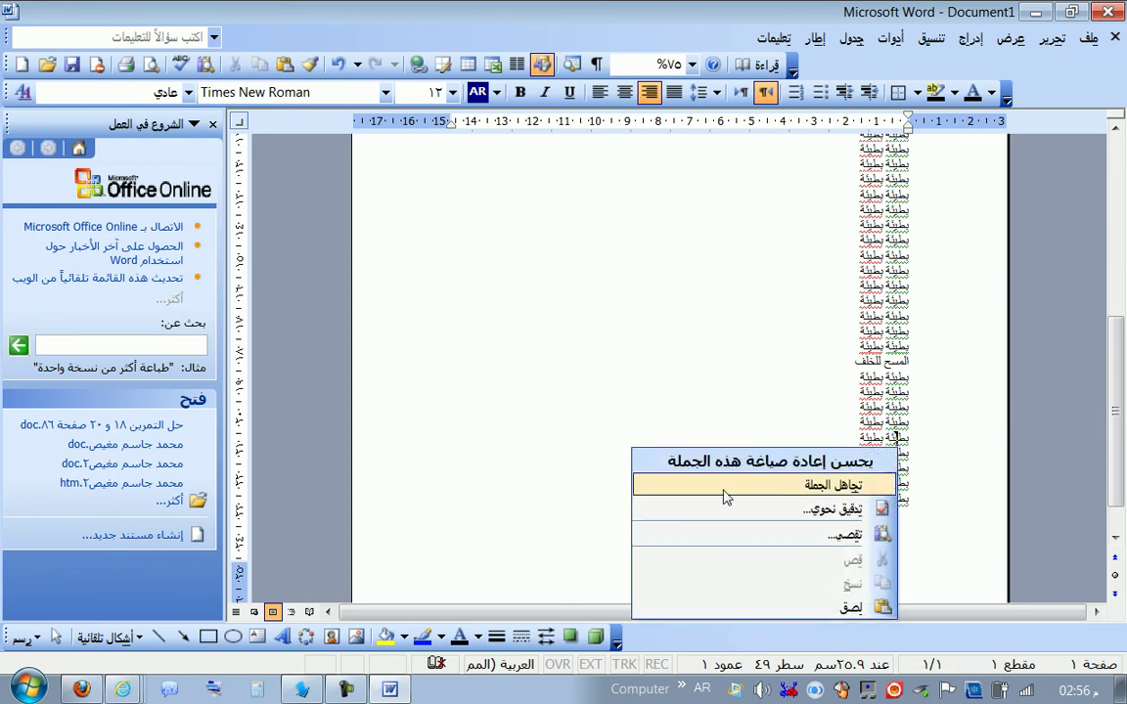
left_click(841, 395)
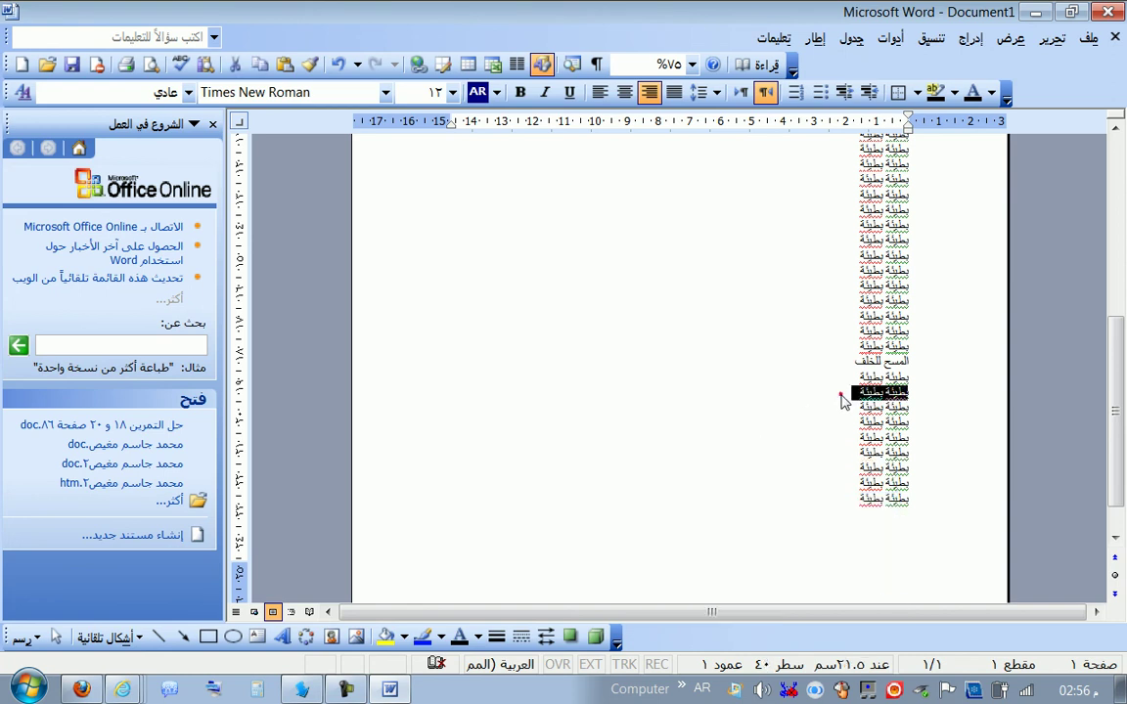
left_click(889, 450)
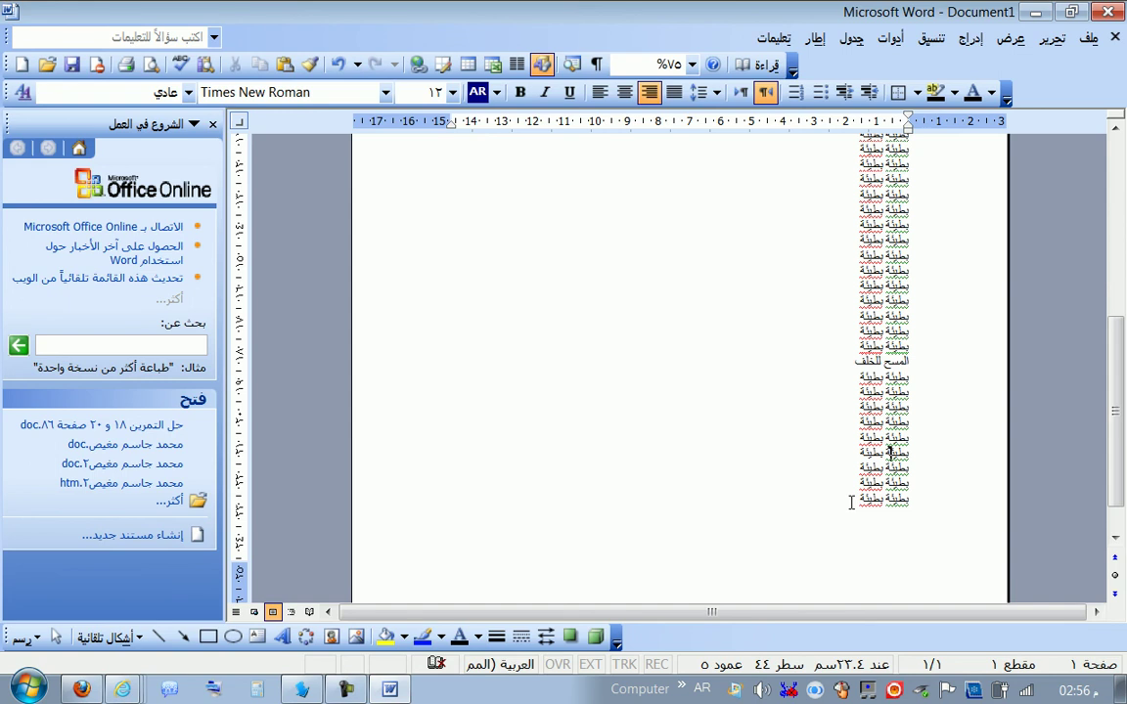
key("Down")
key("Down")
key("Down")
key("alt+shift")
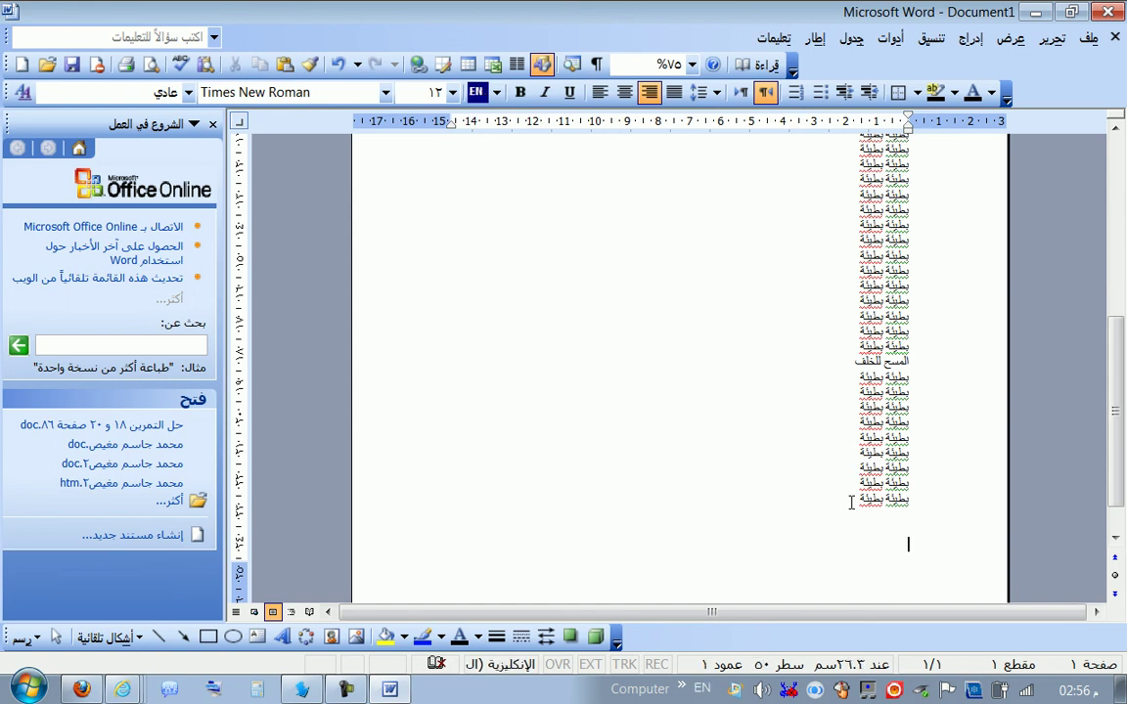
Type an English sentence with the author's name, then begin page 2 as a left-to-right paragraph.
type("My name ")
type("mohammed")
key("ctrl+Return")
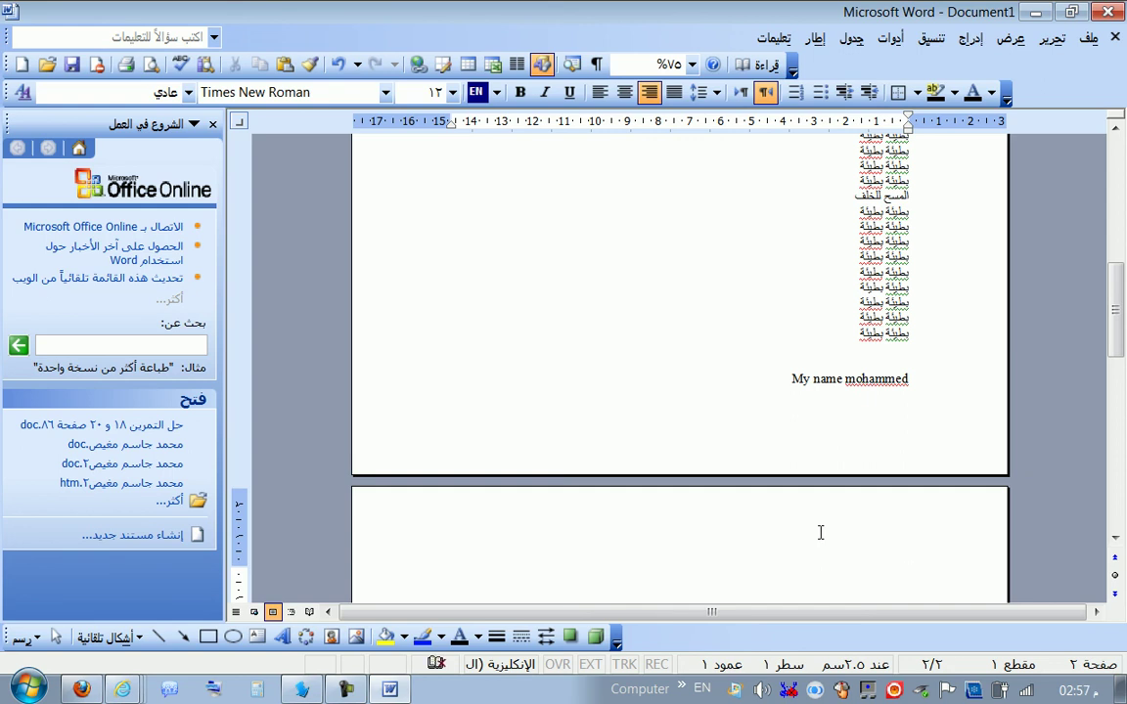
key("ctrl+Shift_L")
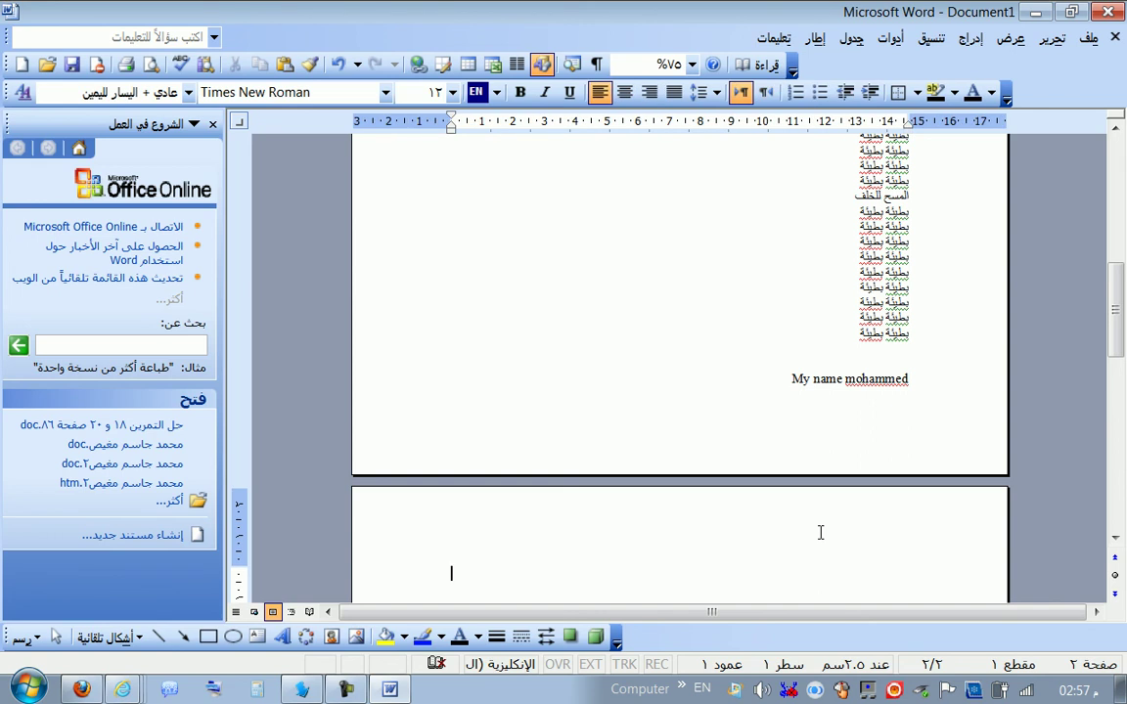
Type 'This are a book' and correct it to 'This is a book' using the grammar suggestion.
type("This are a book")
key("Return")
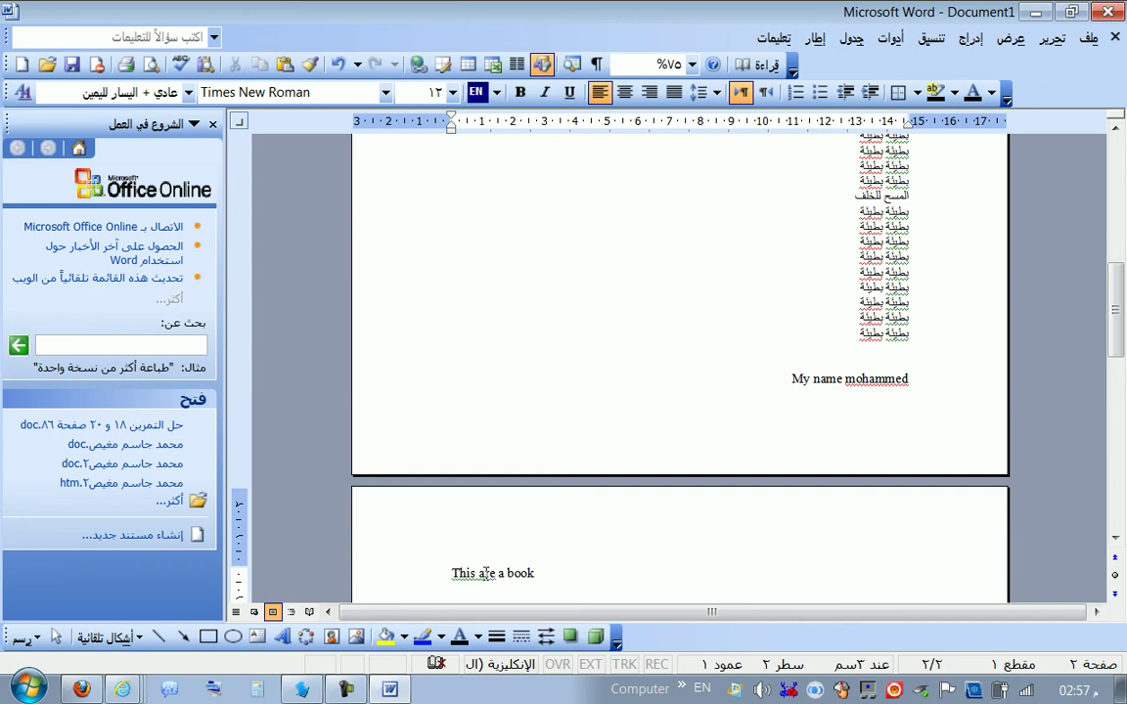
right_click(483, 573)
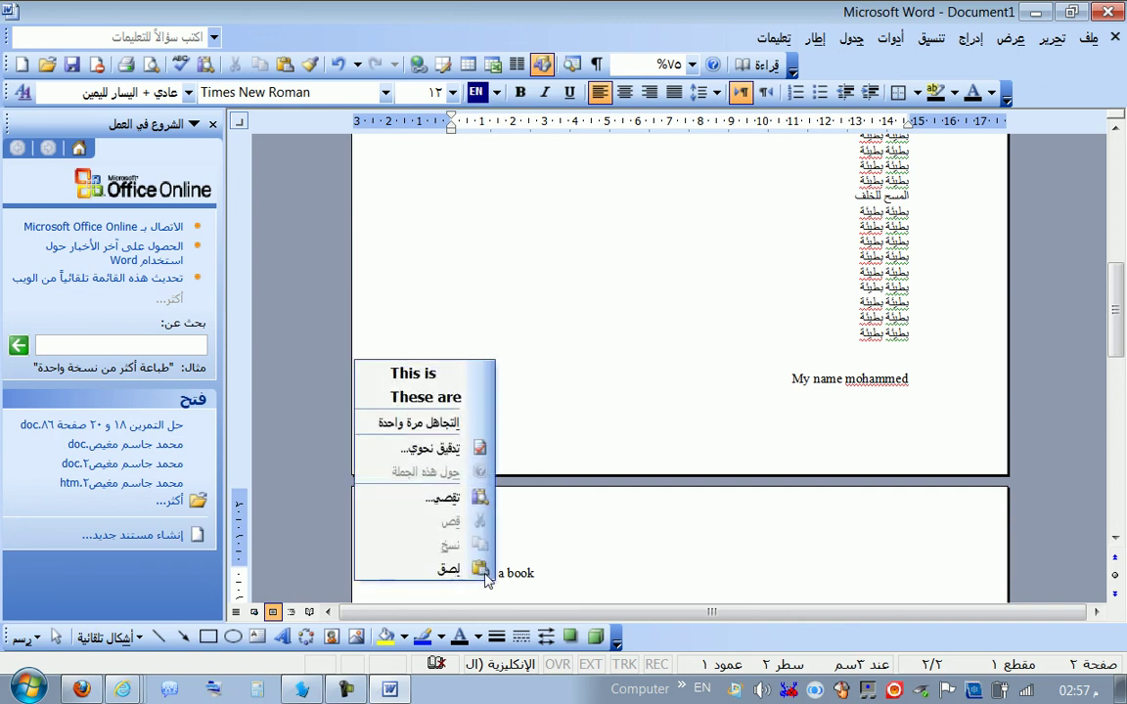
left_click(433, 374)
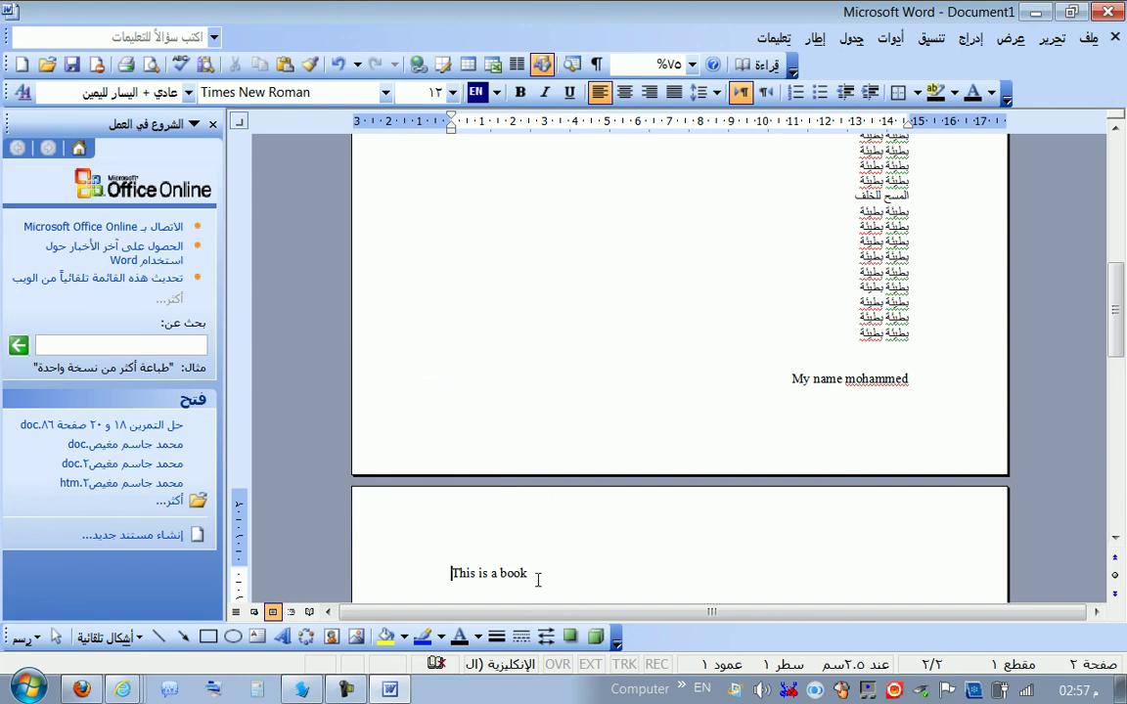
key("Return")
key("Return")
key("Return")
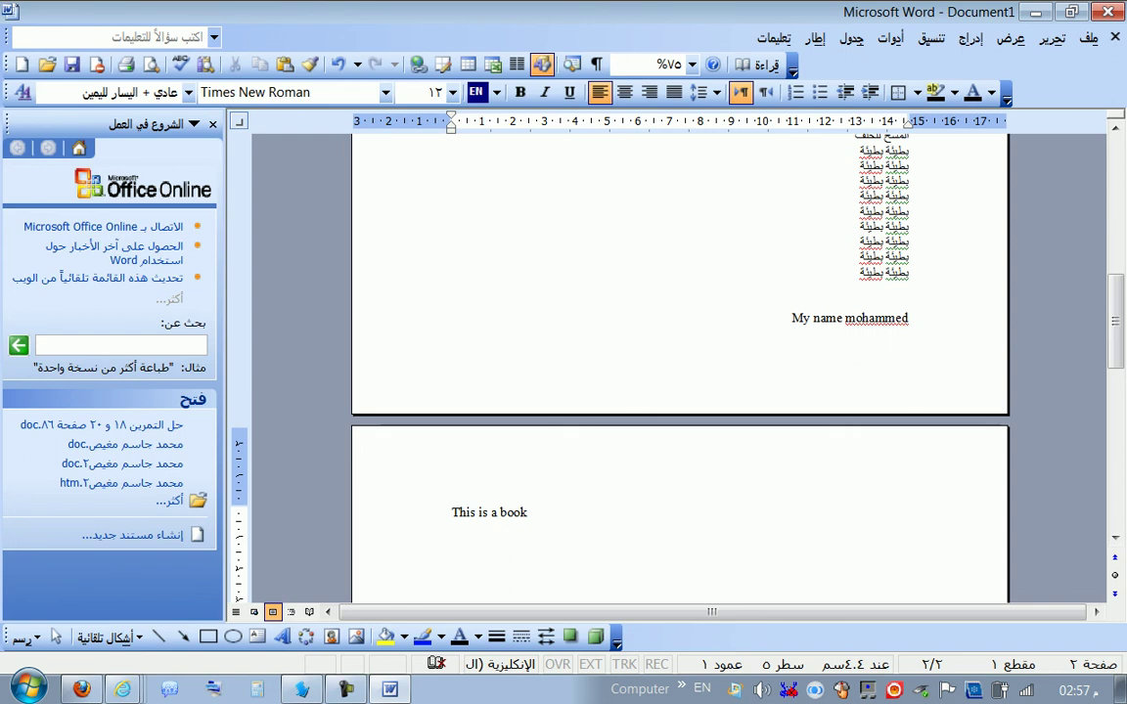
Type the sentence 'Look in a windows' on the line below 'This is a book'.
type("Look")
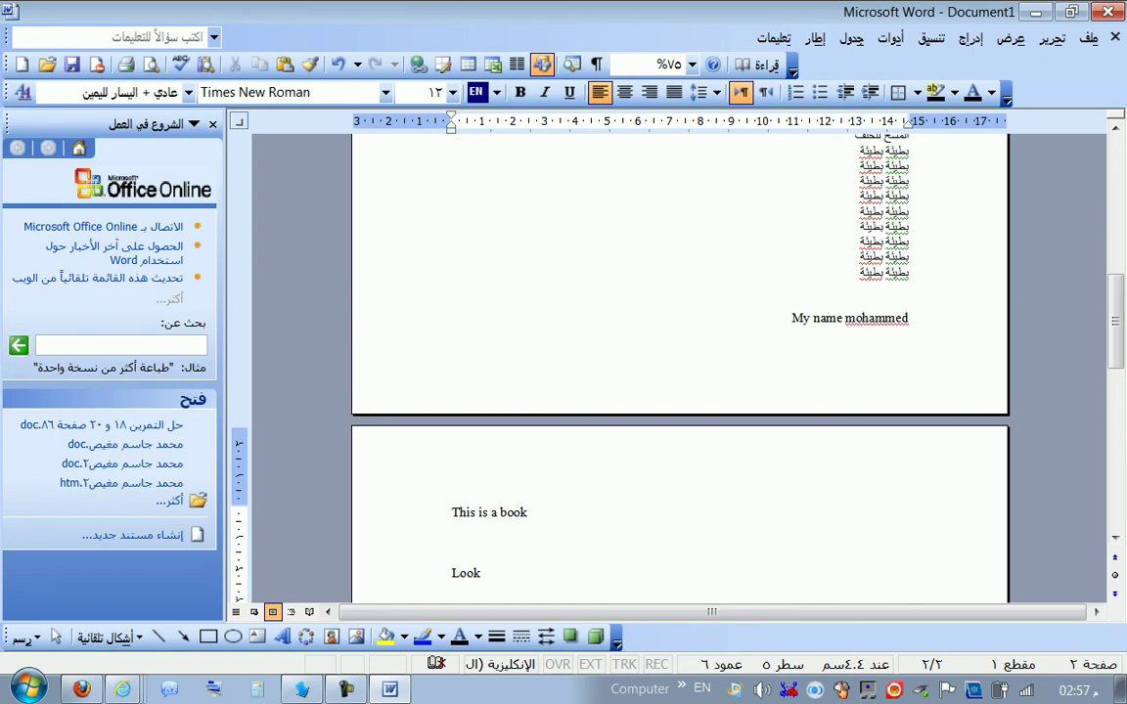
type("in th")
key("BackSpace")
key("BackSpace")
type("a wi")
type("ndows")
key("Return")
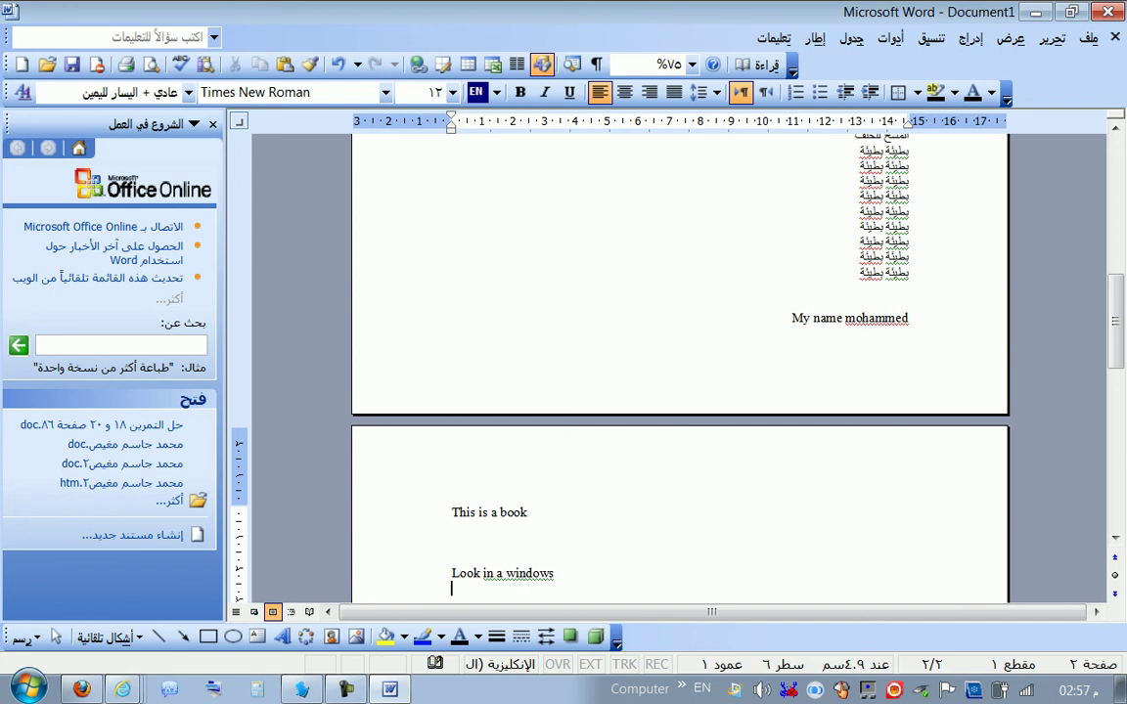
Accept the grammar suggestion 'in a window' for the flagged phrase.
right_click(529, 572)
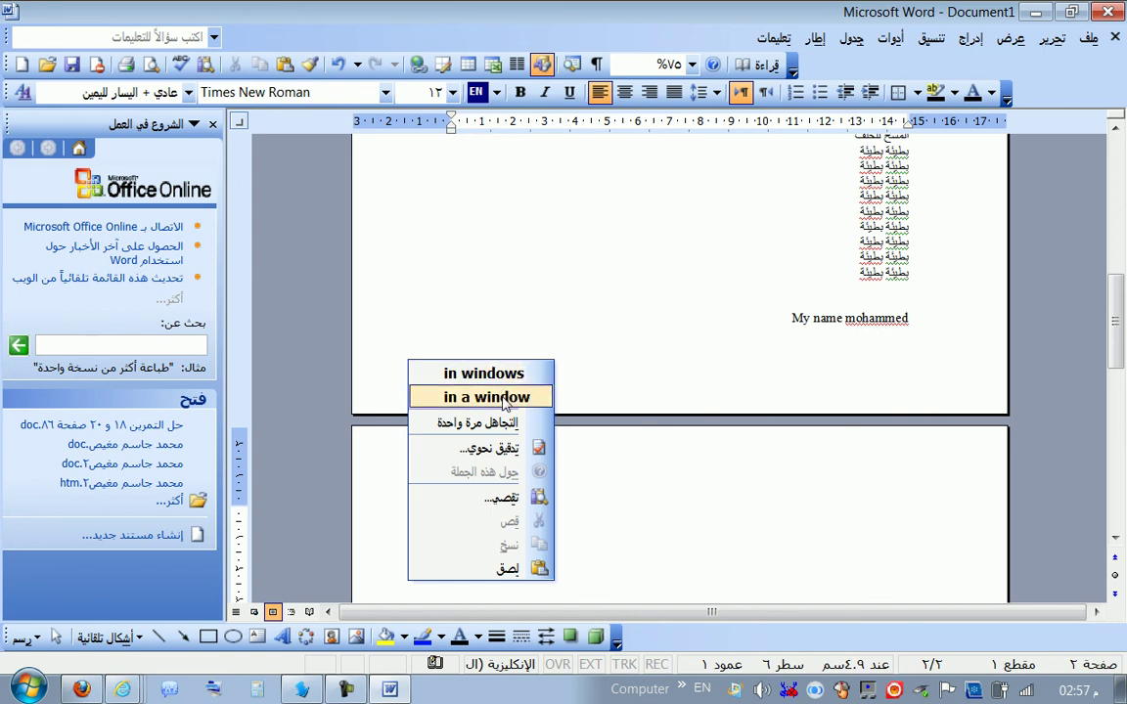
left_click(503, 397)
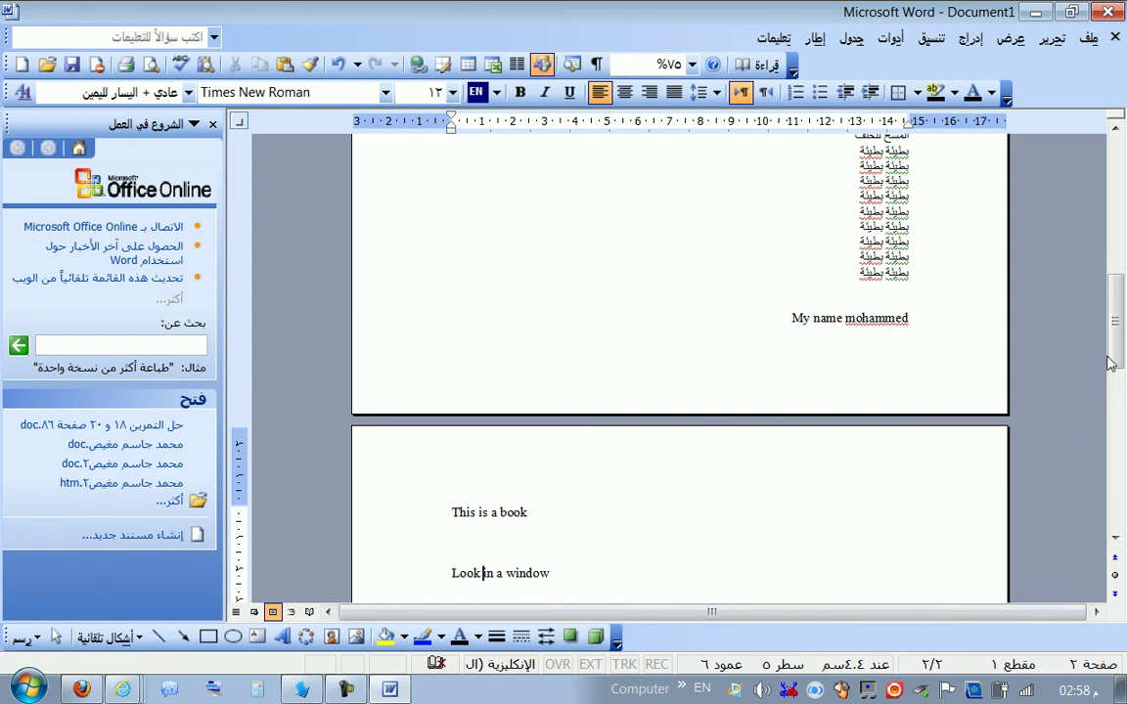
left_click_drag(1111, 364, 1111, 393)
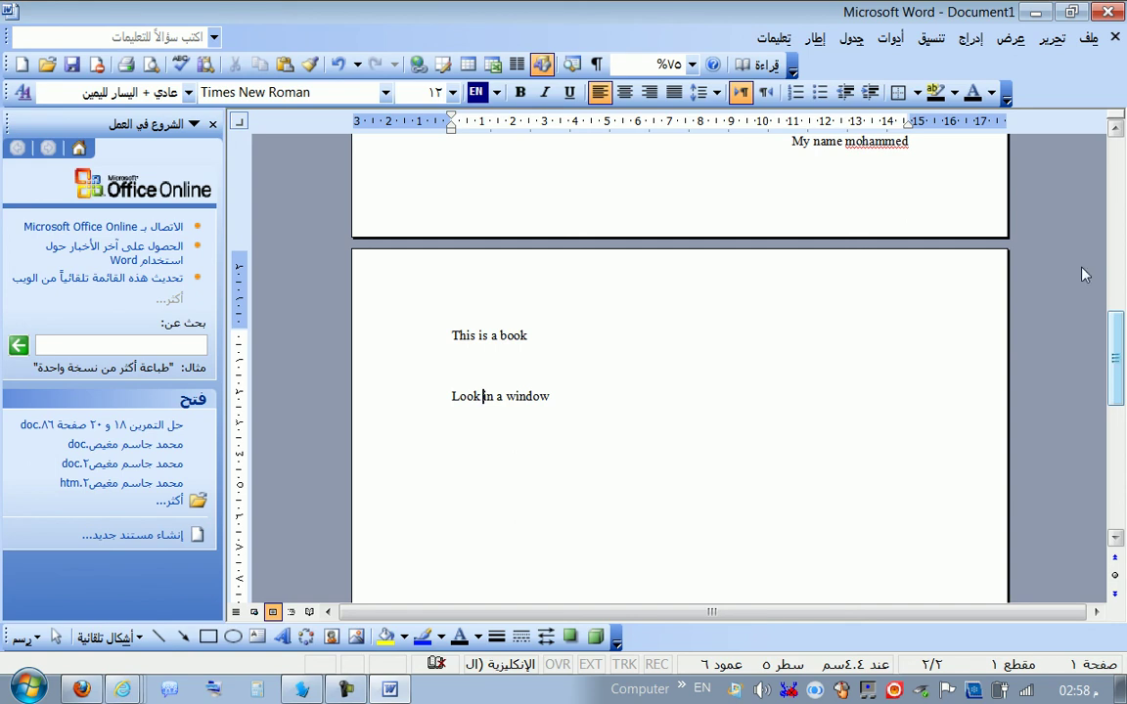
Open the Tools > Options dialog at its Spelling & Grammar settings.
left_click(930, 38)
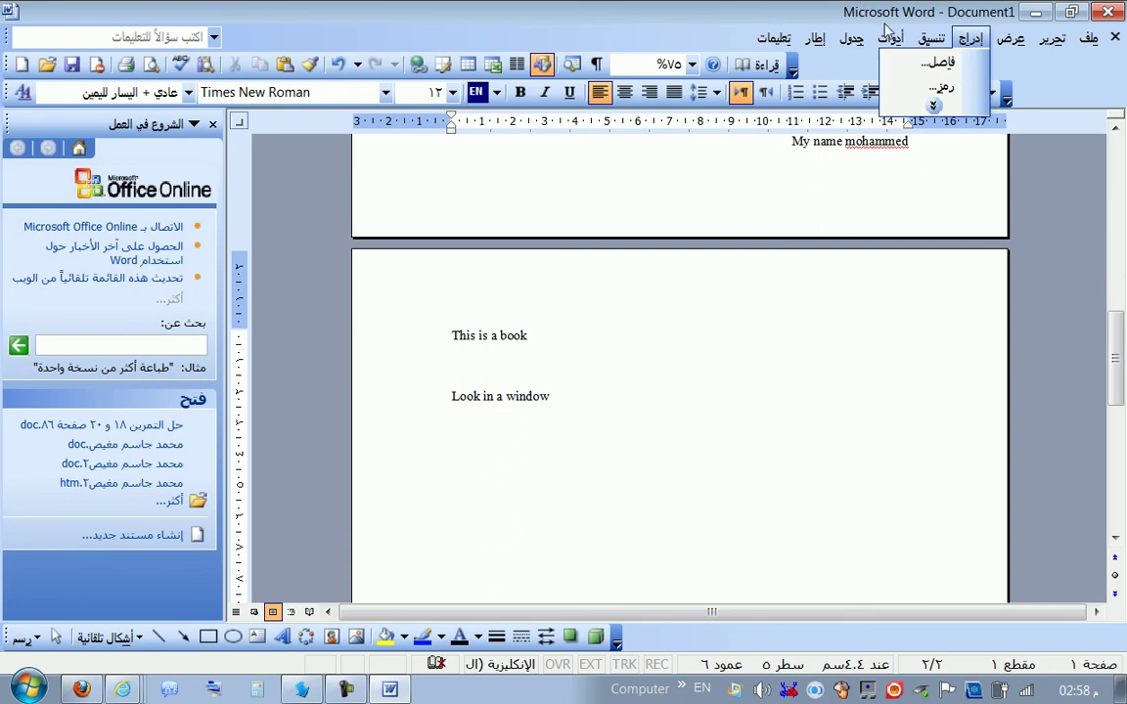
mouse_move(890, 38)
left_click(877, 217)
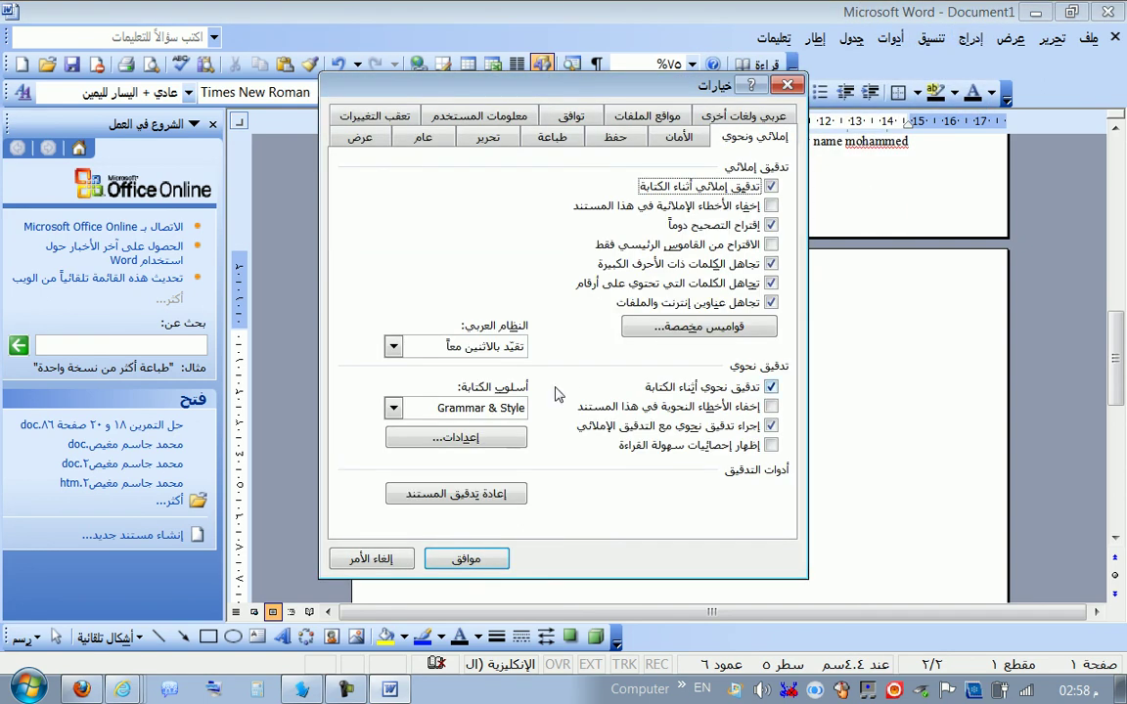